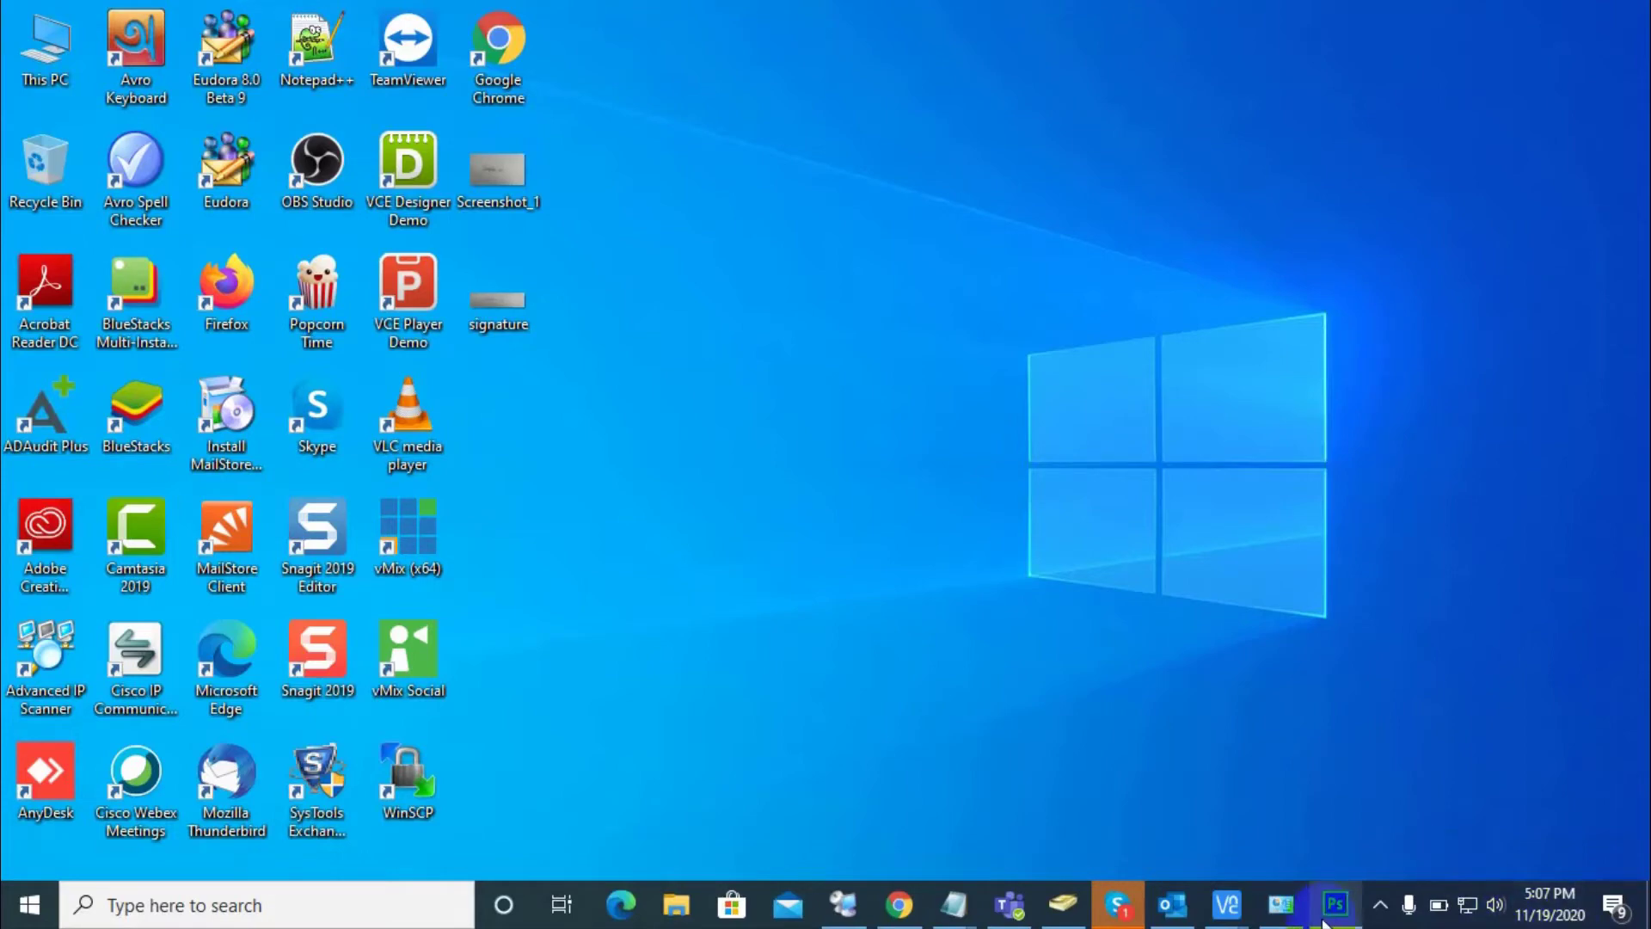
# Switch to the remote computer session and dismiss the Group Policy Client service sign-in error
pyautogui.click(1235, 905)
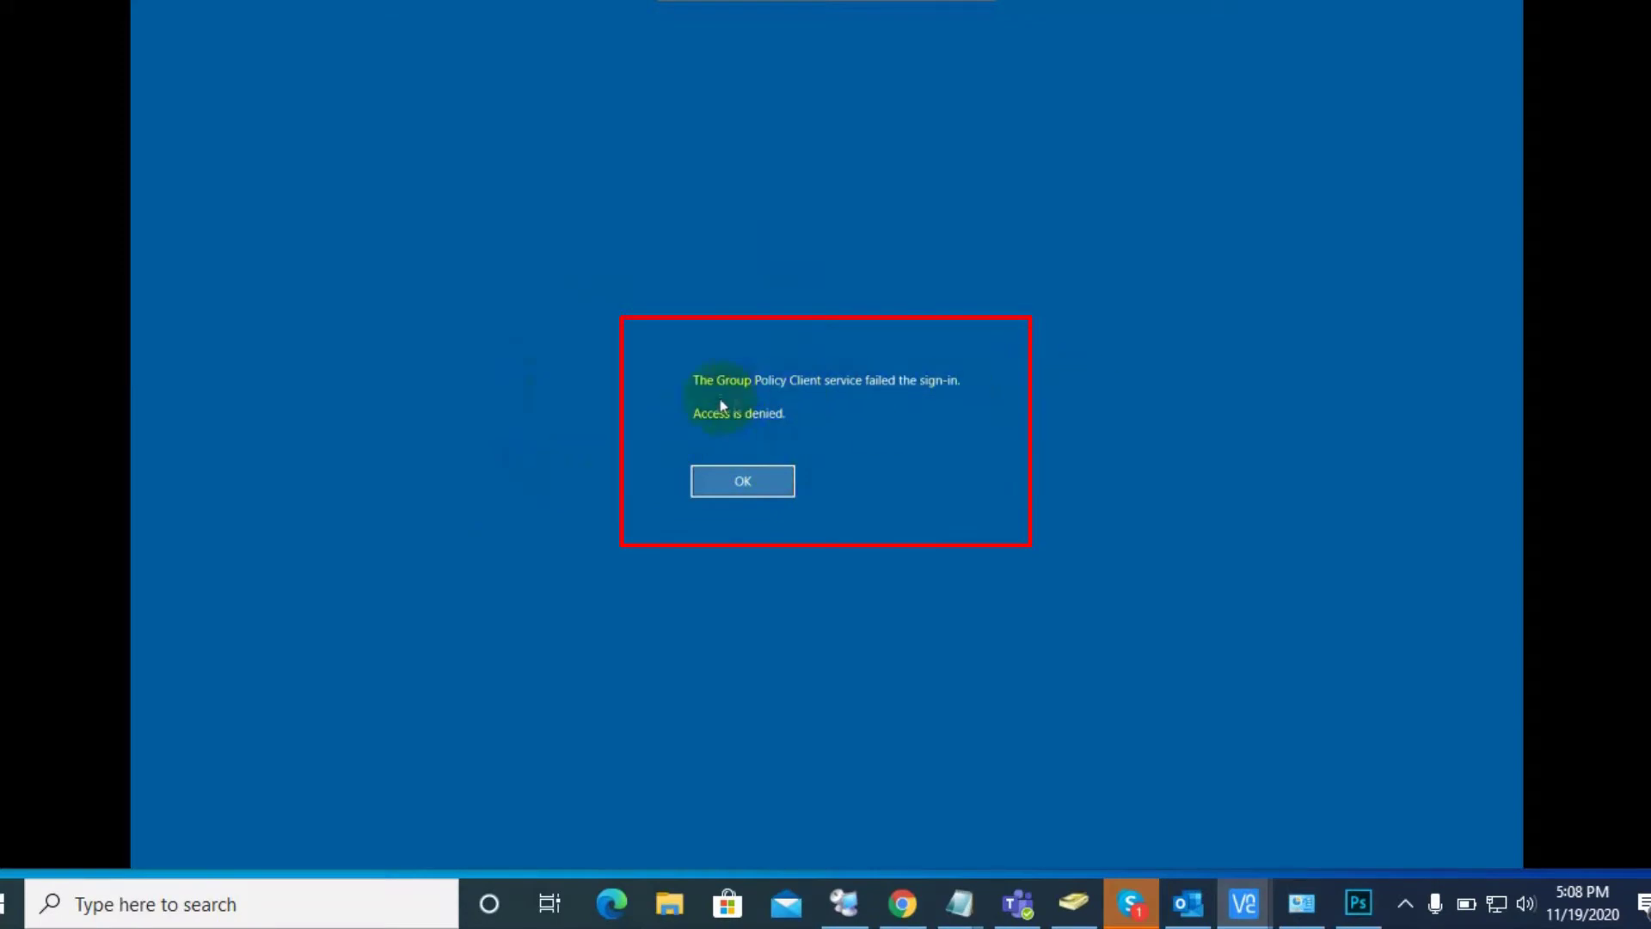
pyautogui.click(739, 487)
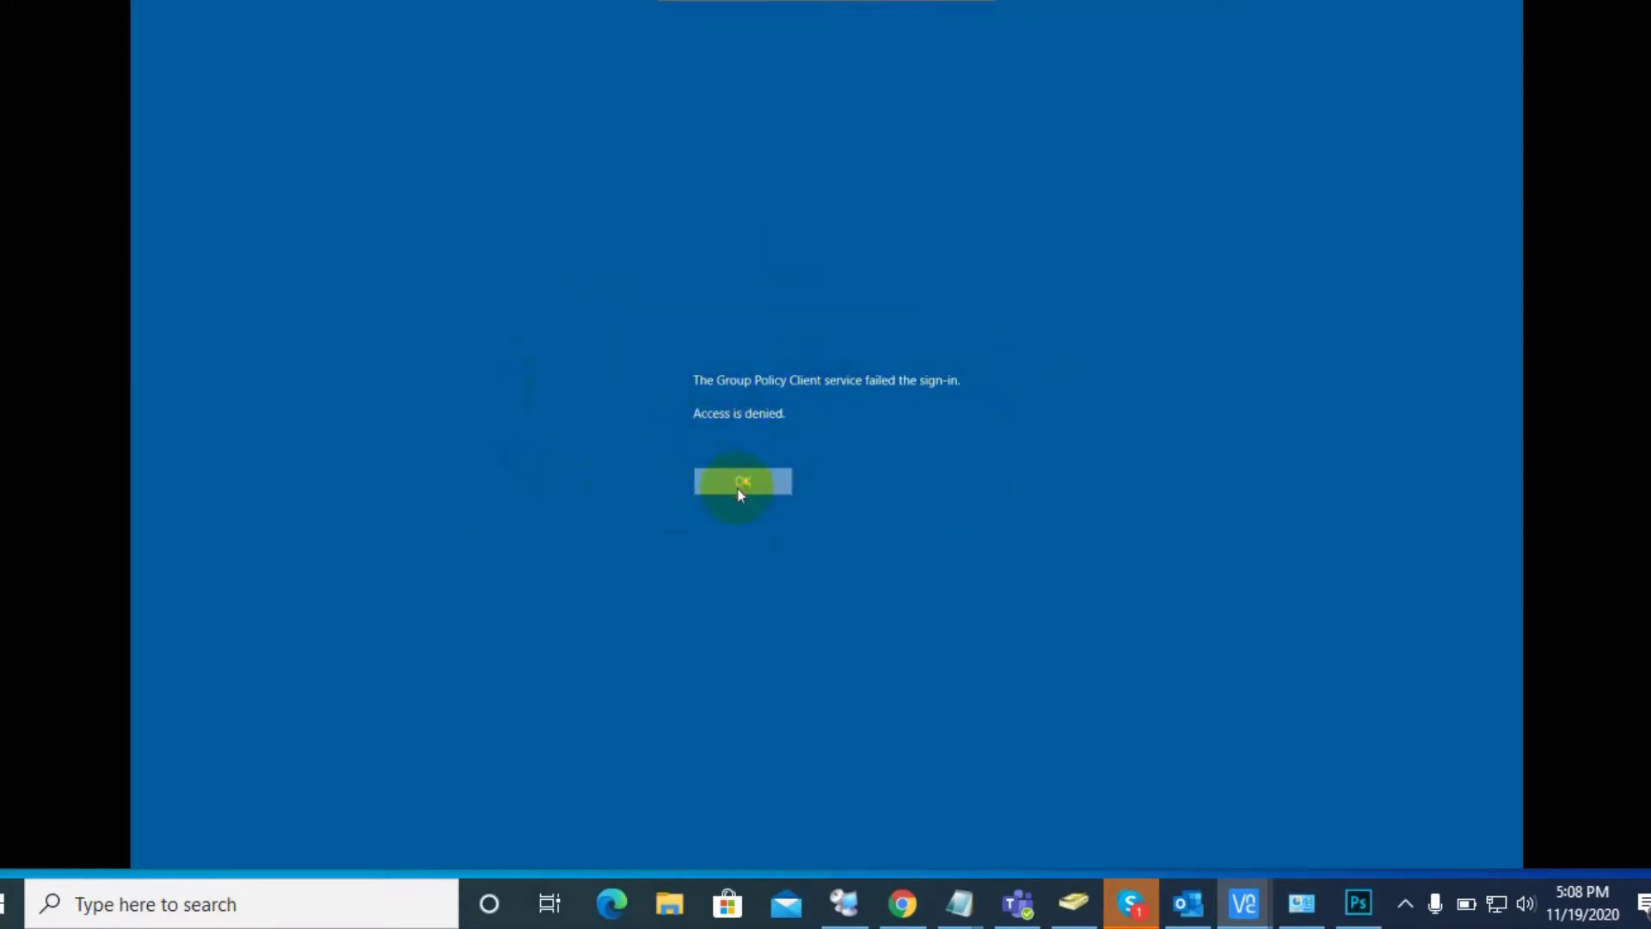
pyautogui.click(728, 487)
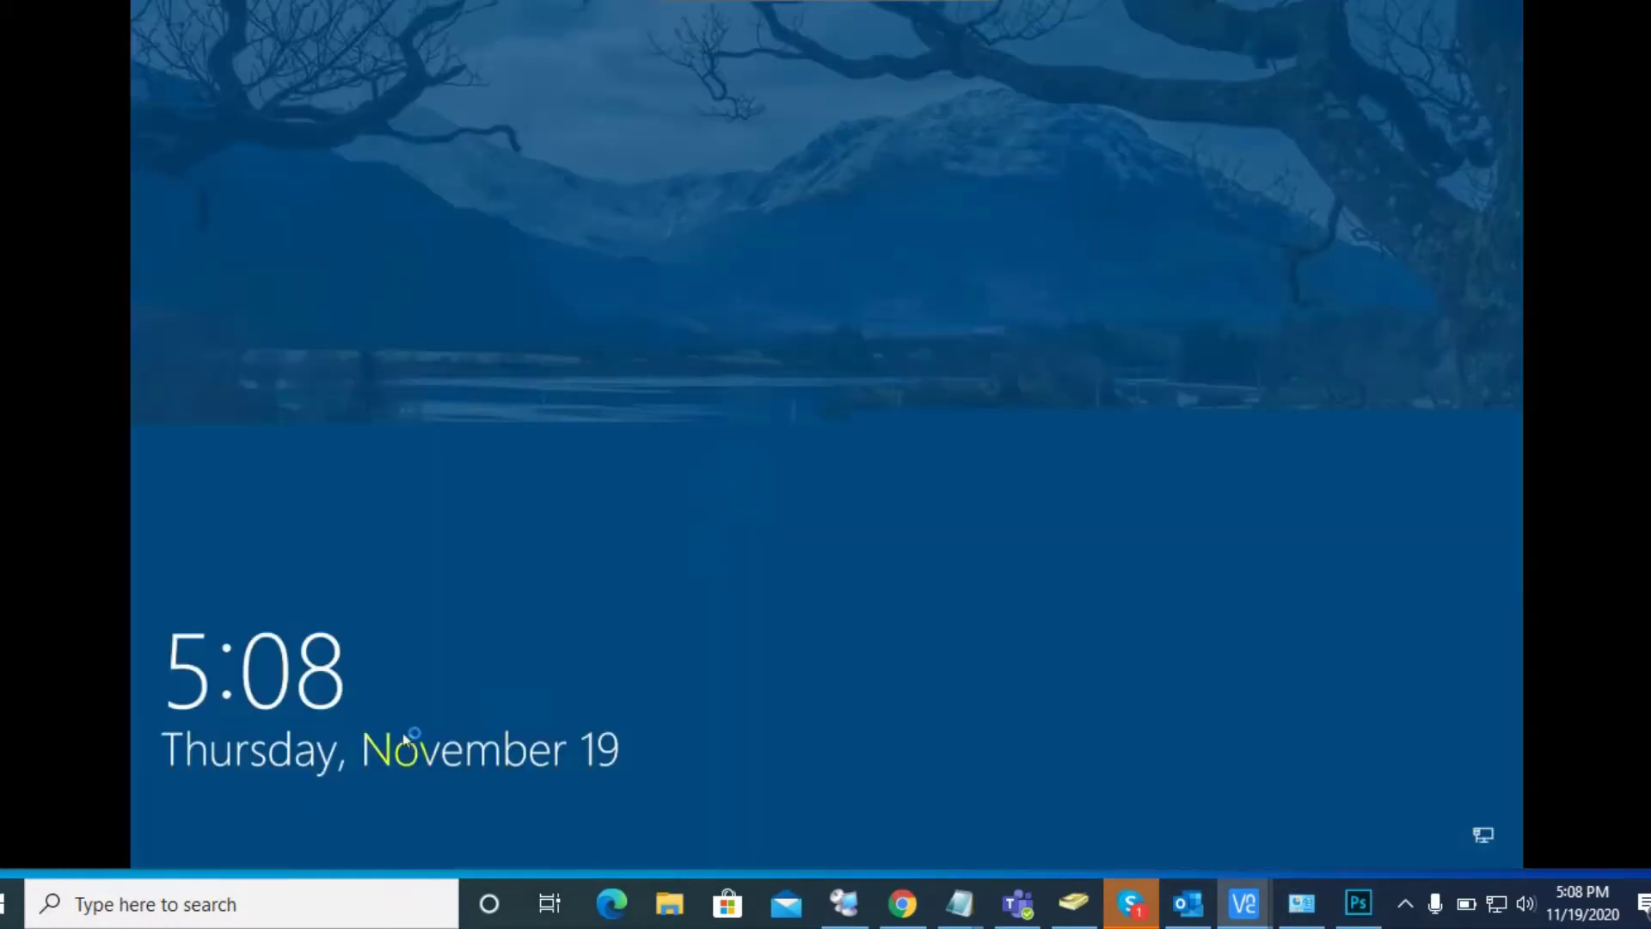
# Sign in to the remote computer with another user account
pyautogui.click(737, 8)
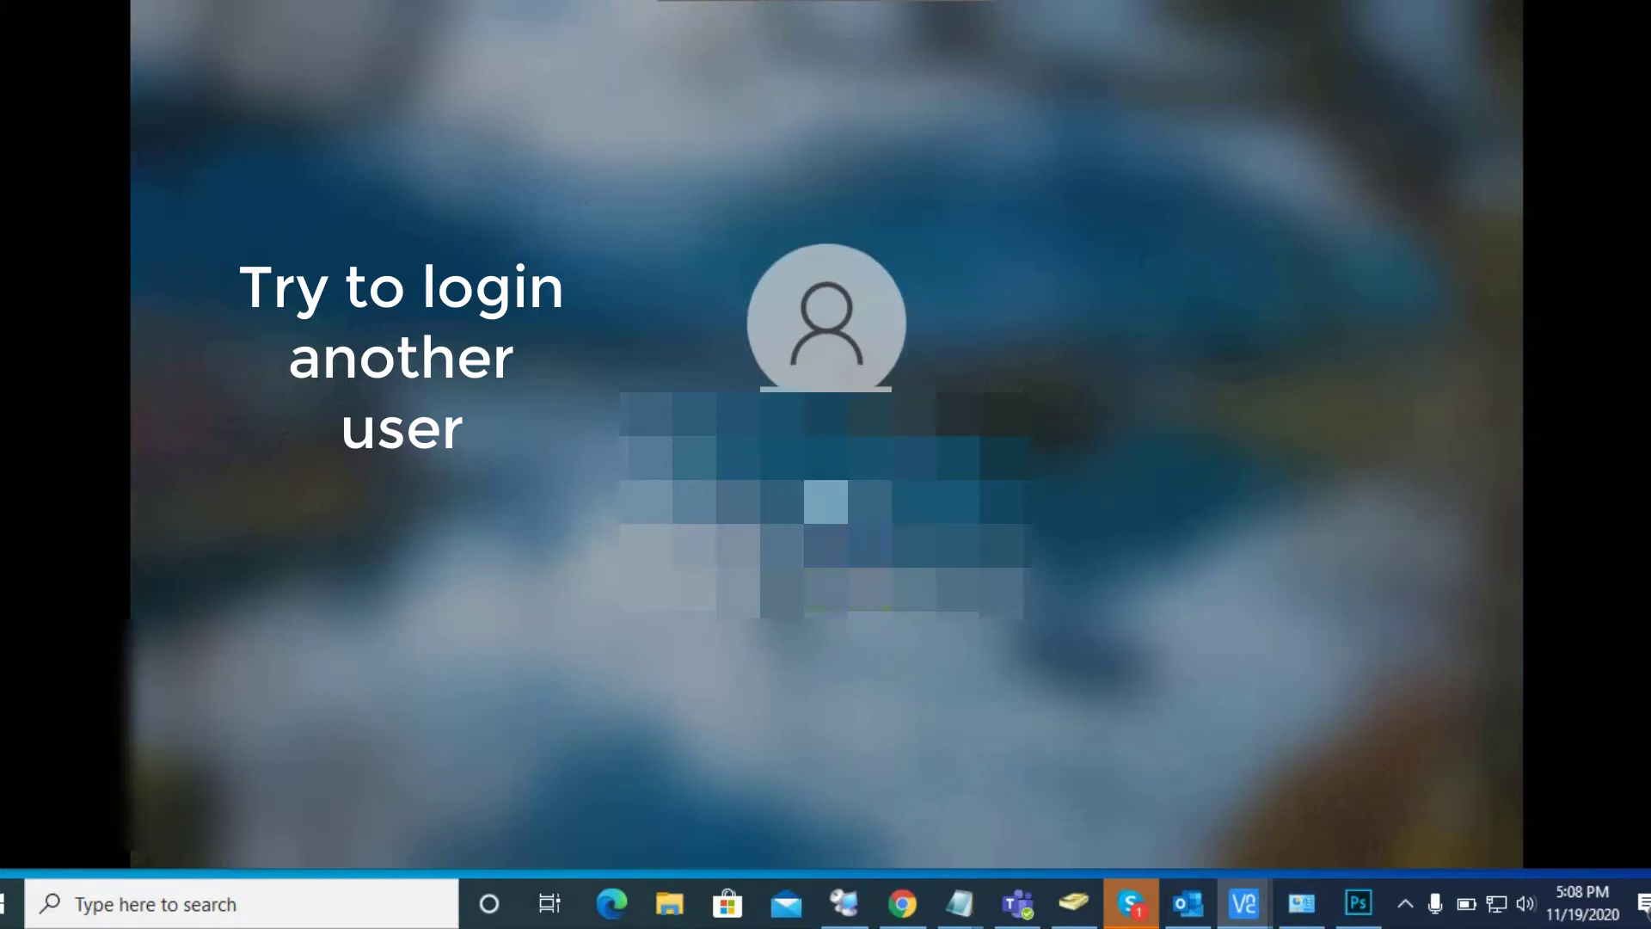
pyautogui.press('Return')
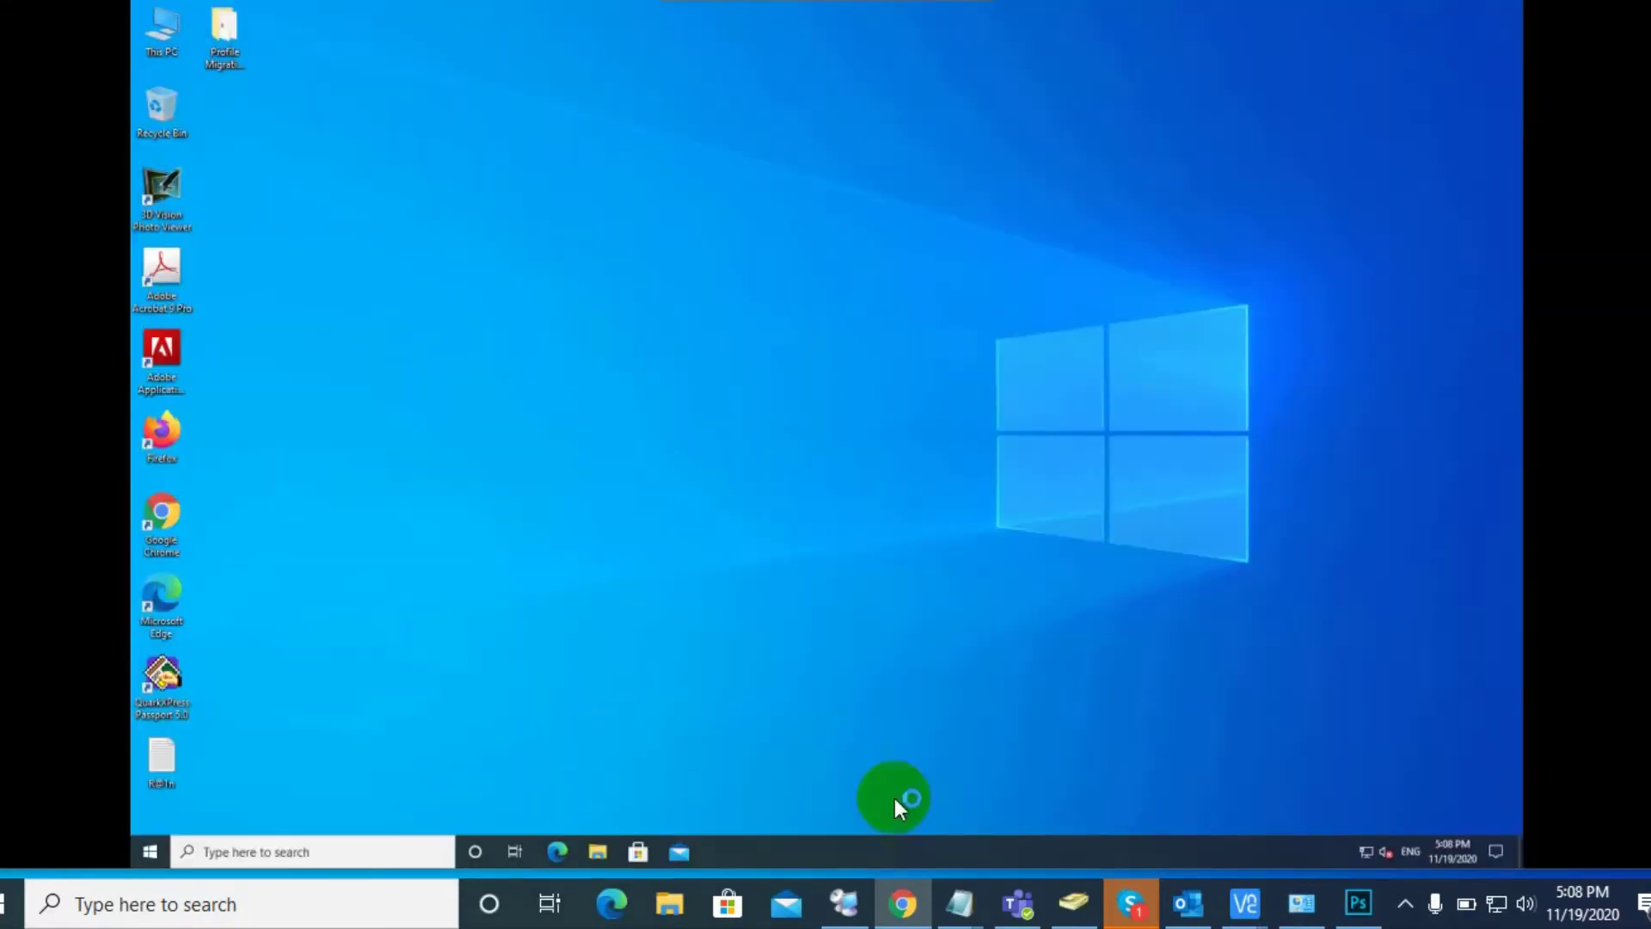
# Launch Registry Editor on the remote computer by running regedit, allow it to make changes, and maximize its window
pyautogui.rightClick(150, 851)
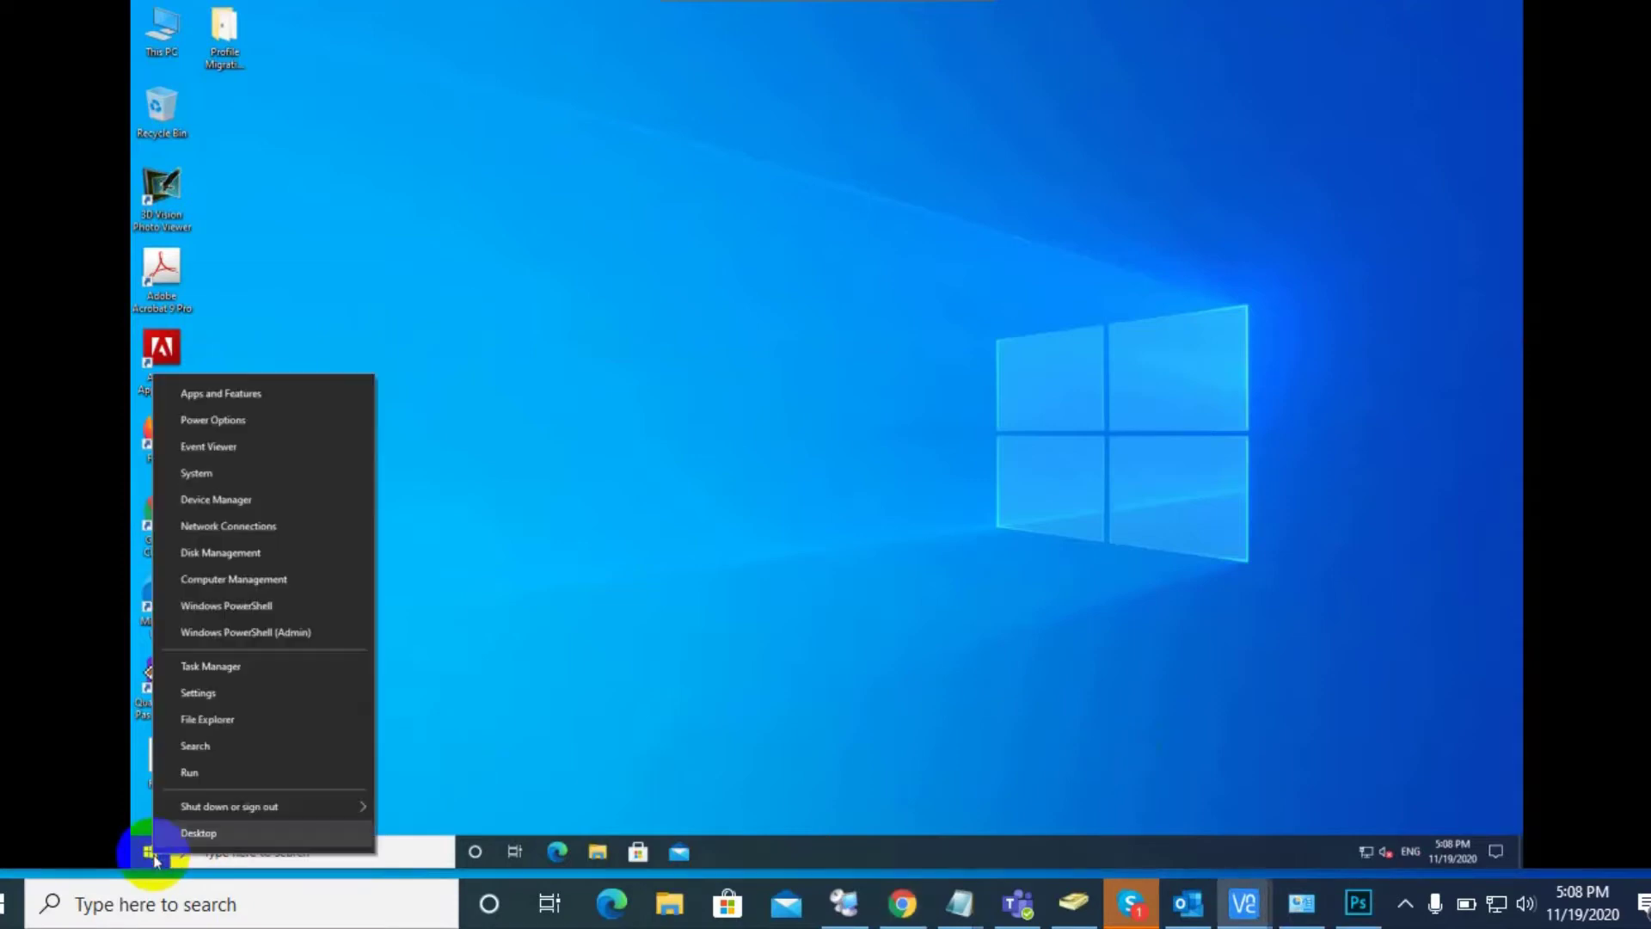
pyautogui.click(210, 776)
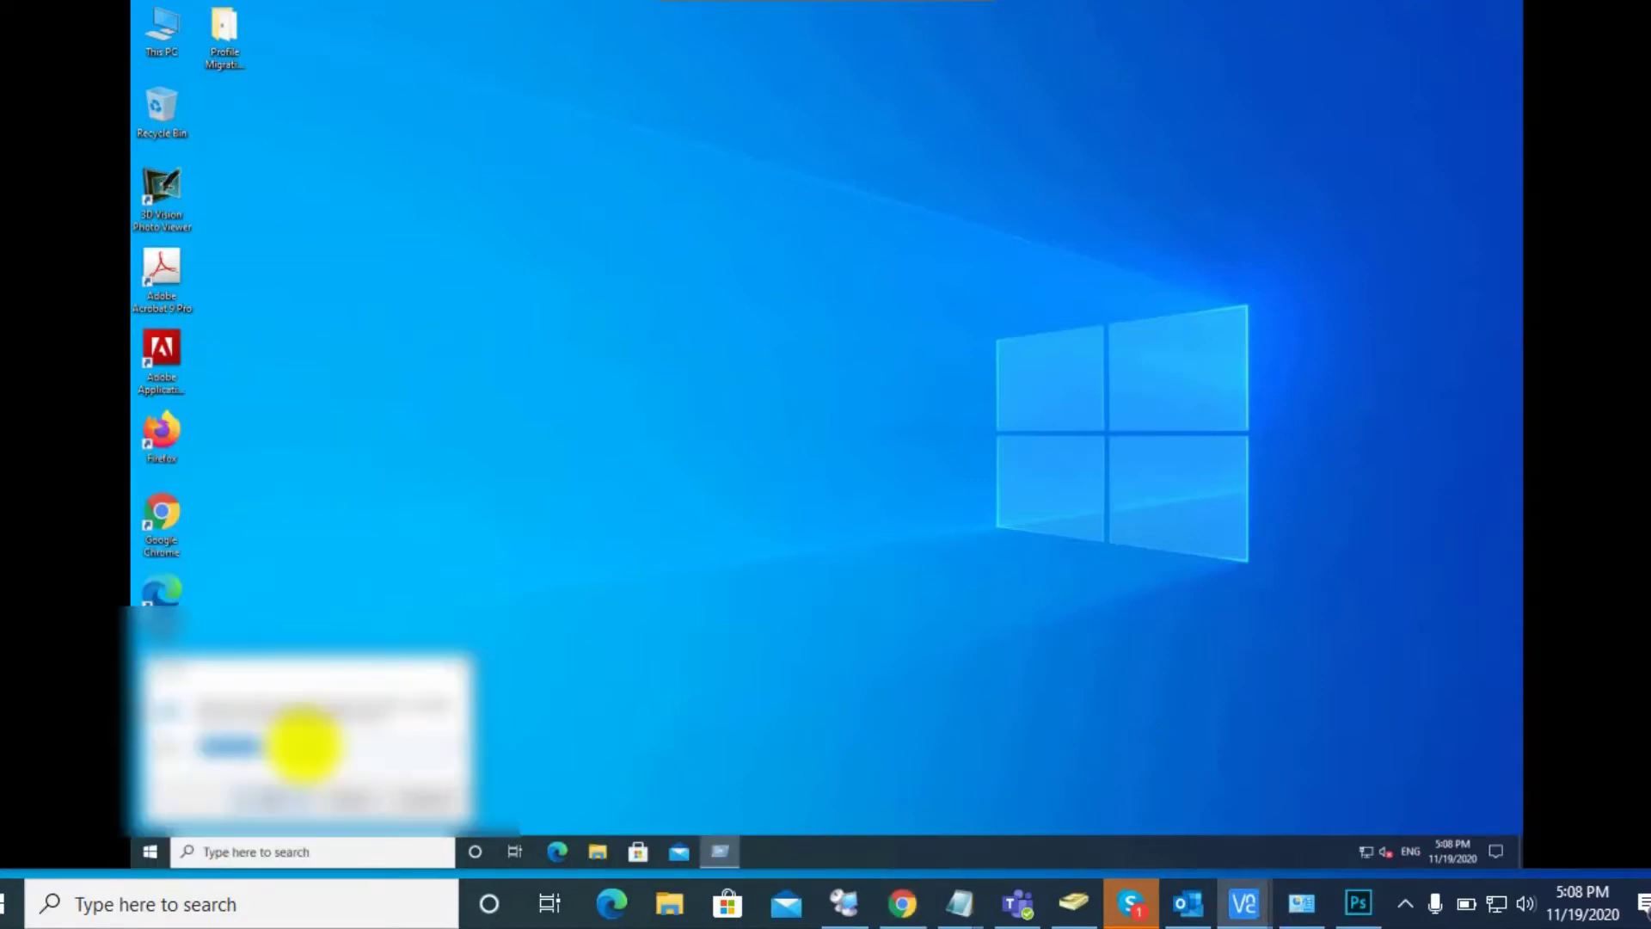
pyautogui.write('regedi')
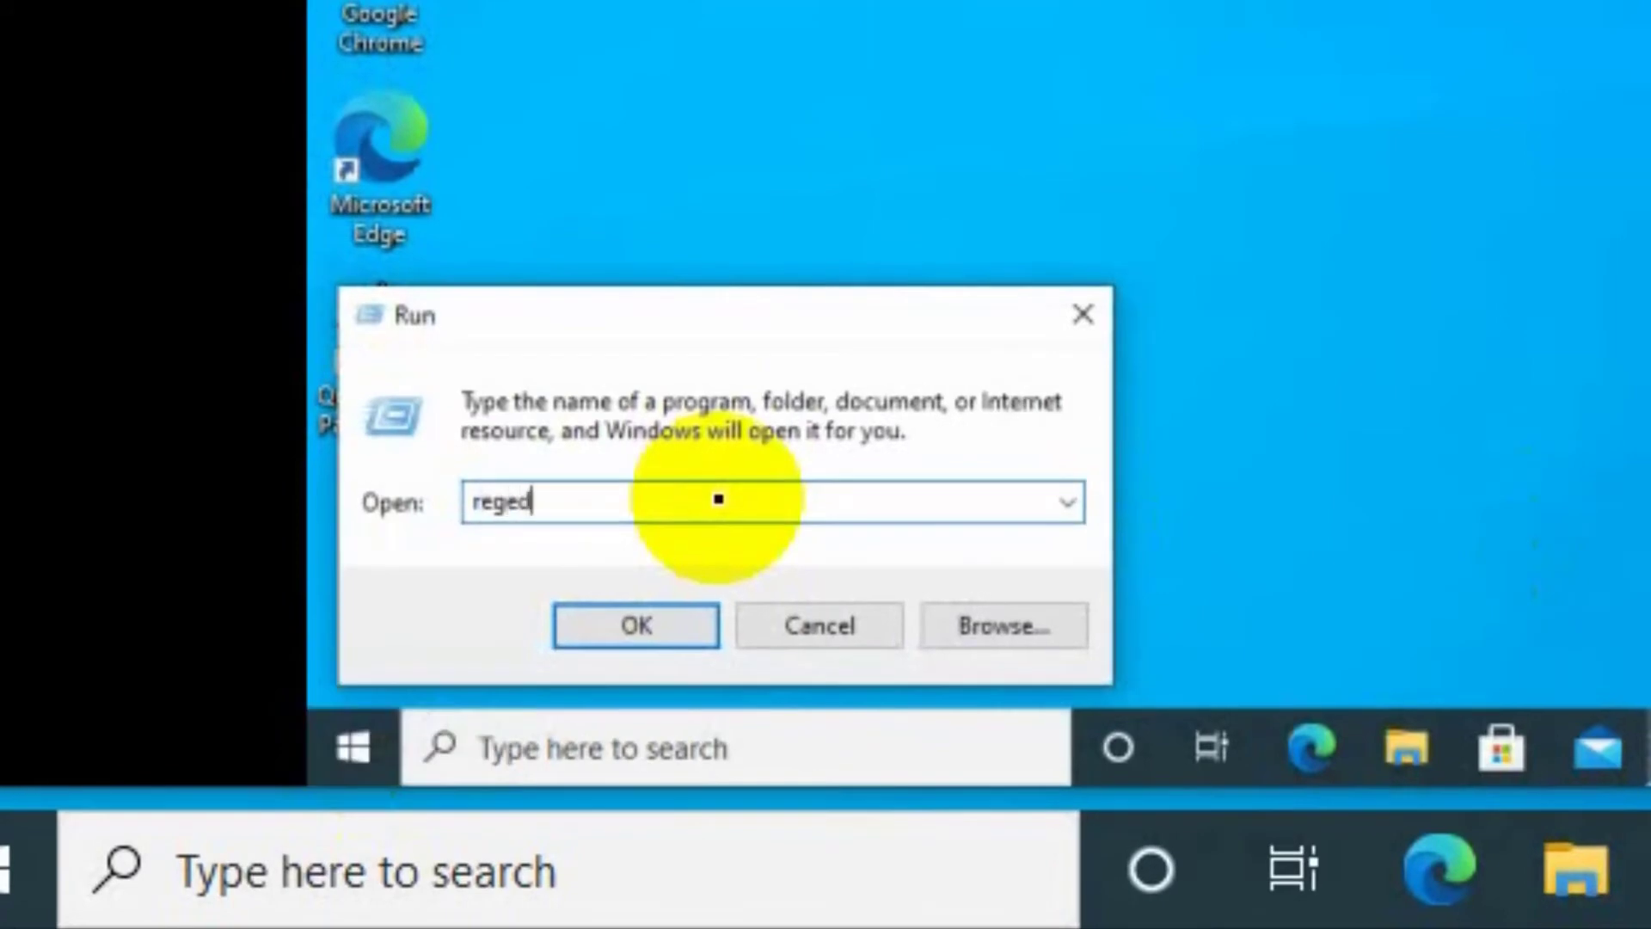
pyautogui.write('t')
pyautogui.press('Return')
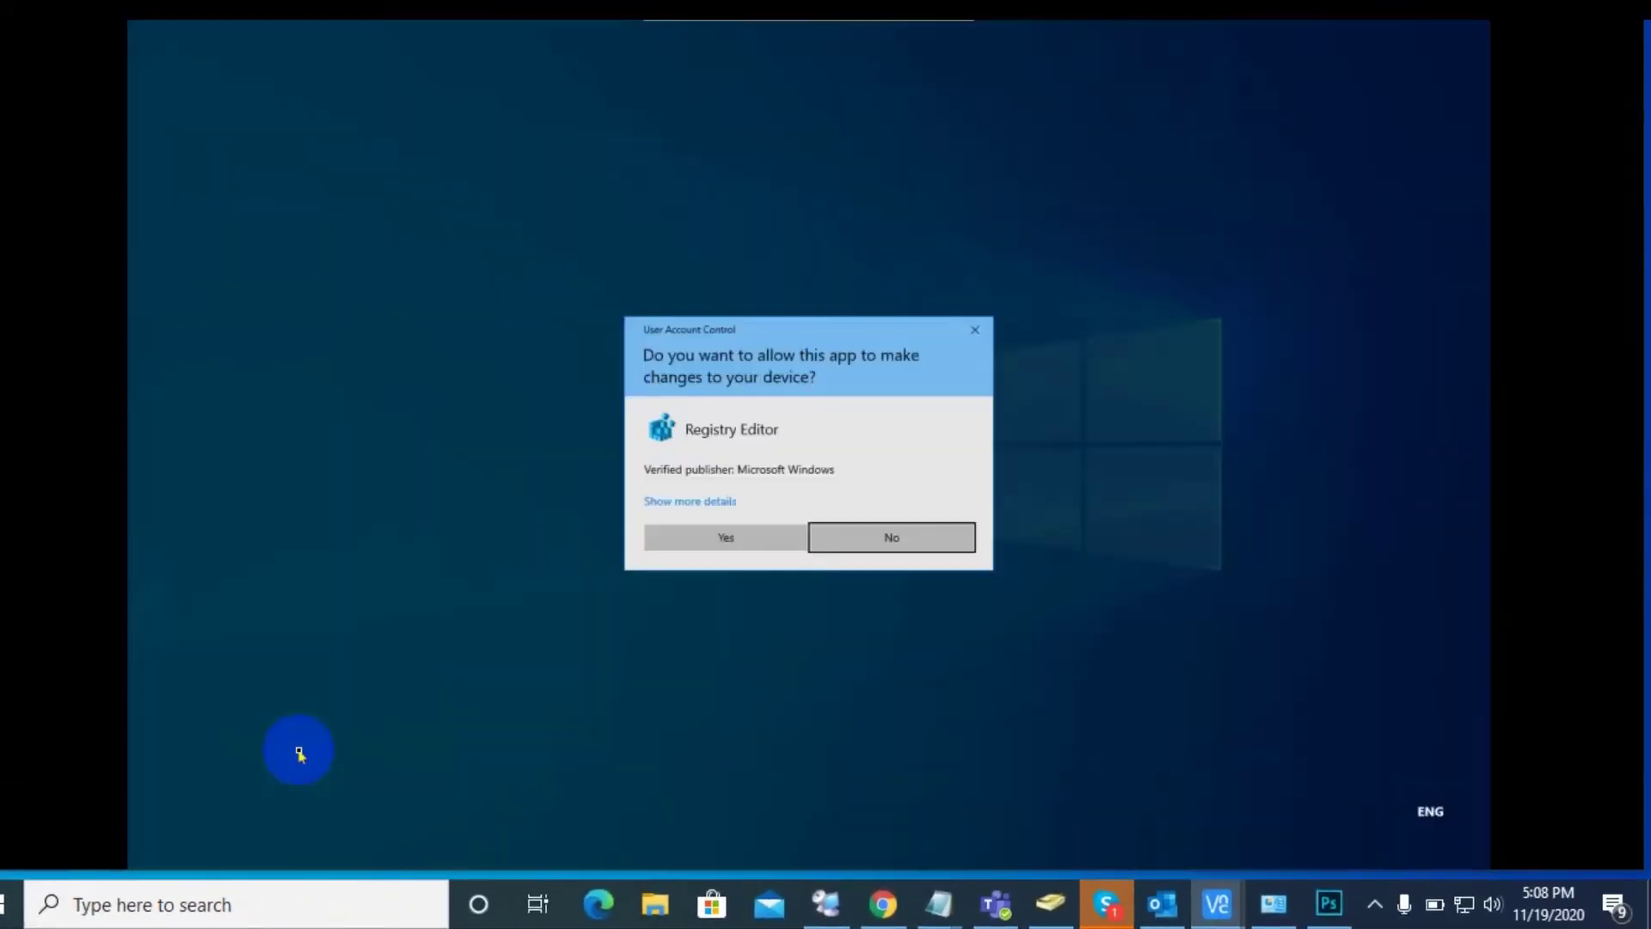
pyautogui.click(760, 537)
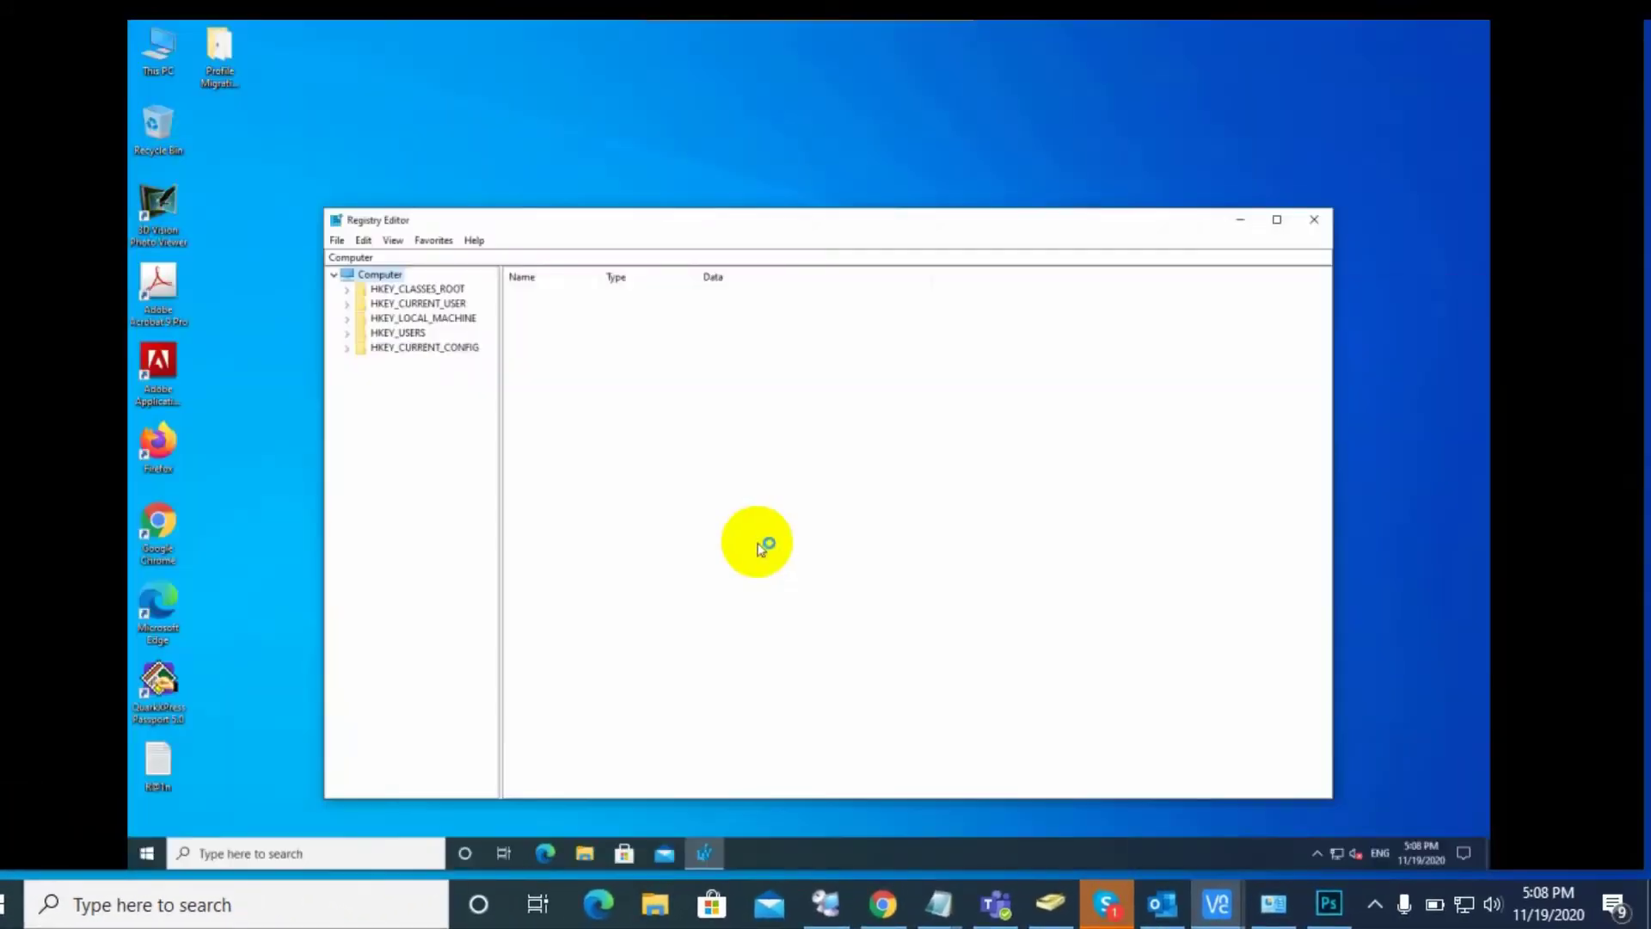
pyautogui.click(1277, 219)
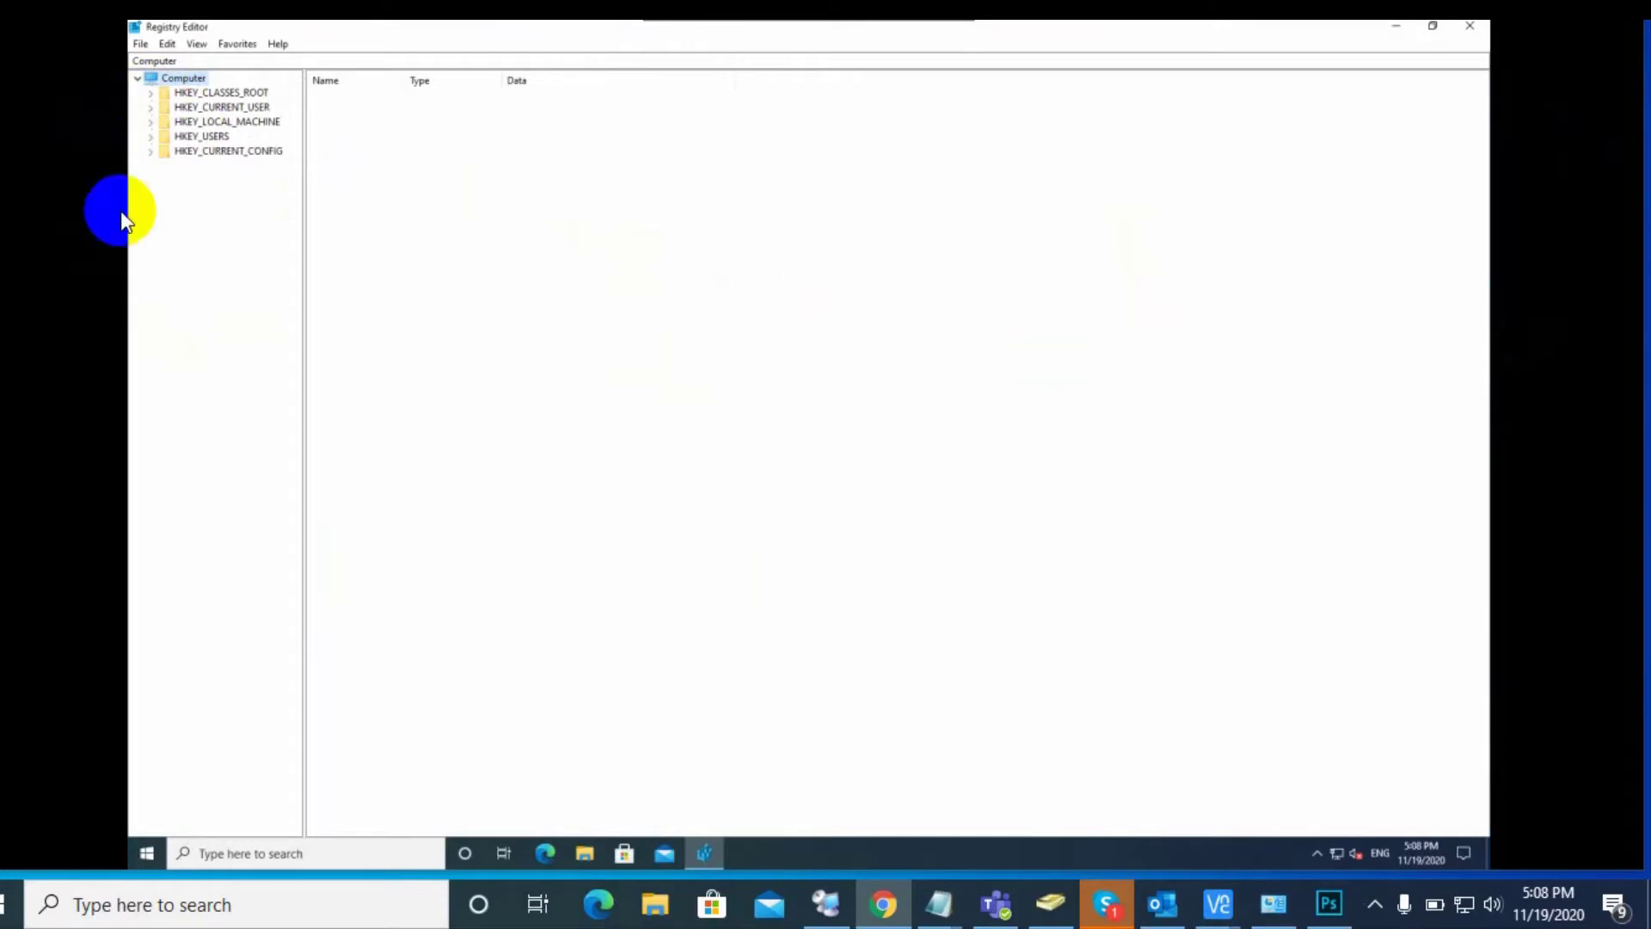
# Expand the registry tree down to HKEY_LOCAL_MACHINE\SOFTWARE\Microsoft
pyautogui.click(153, 121)
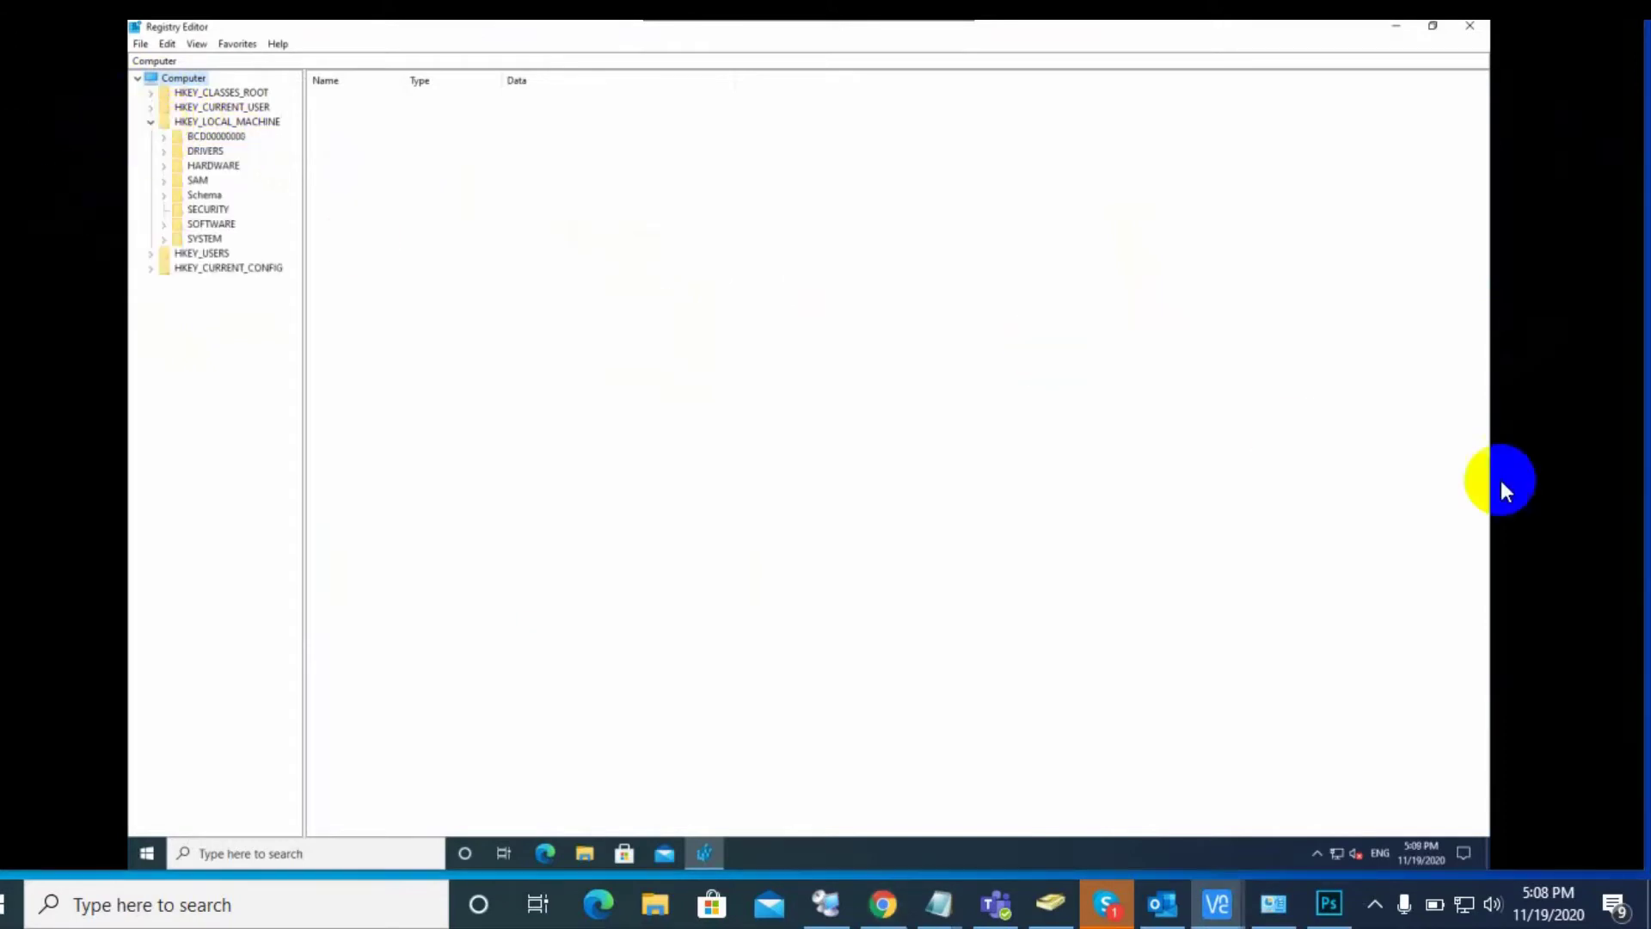
pyautogui.click(196, 224)
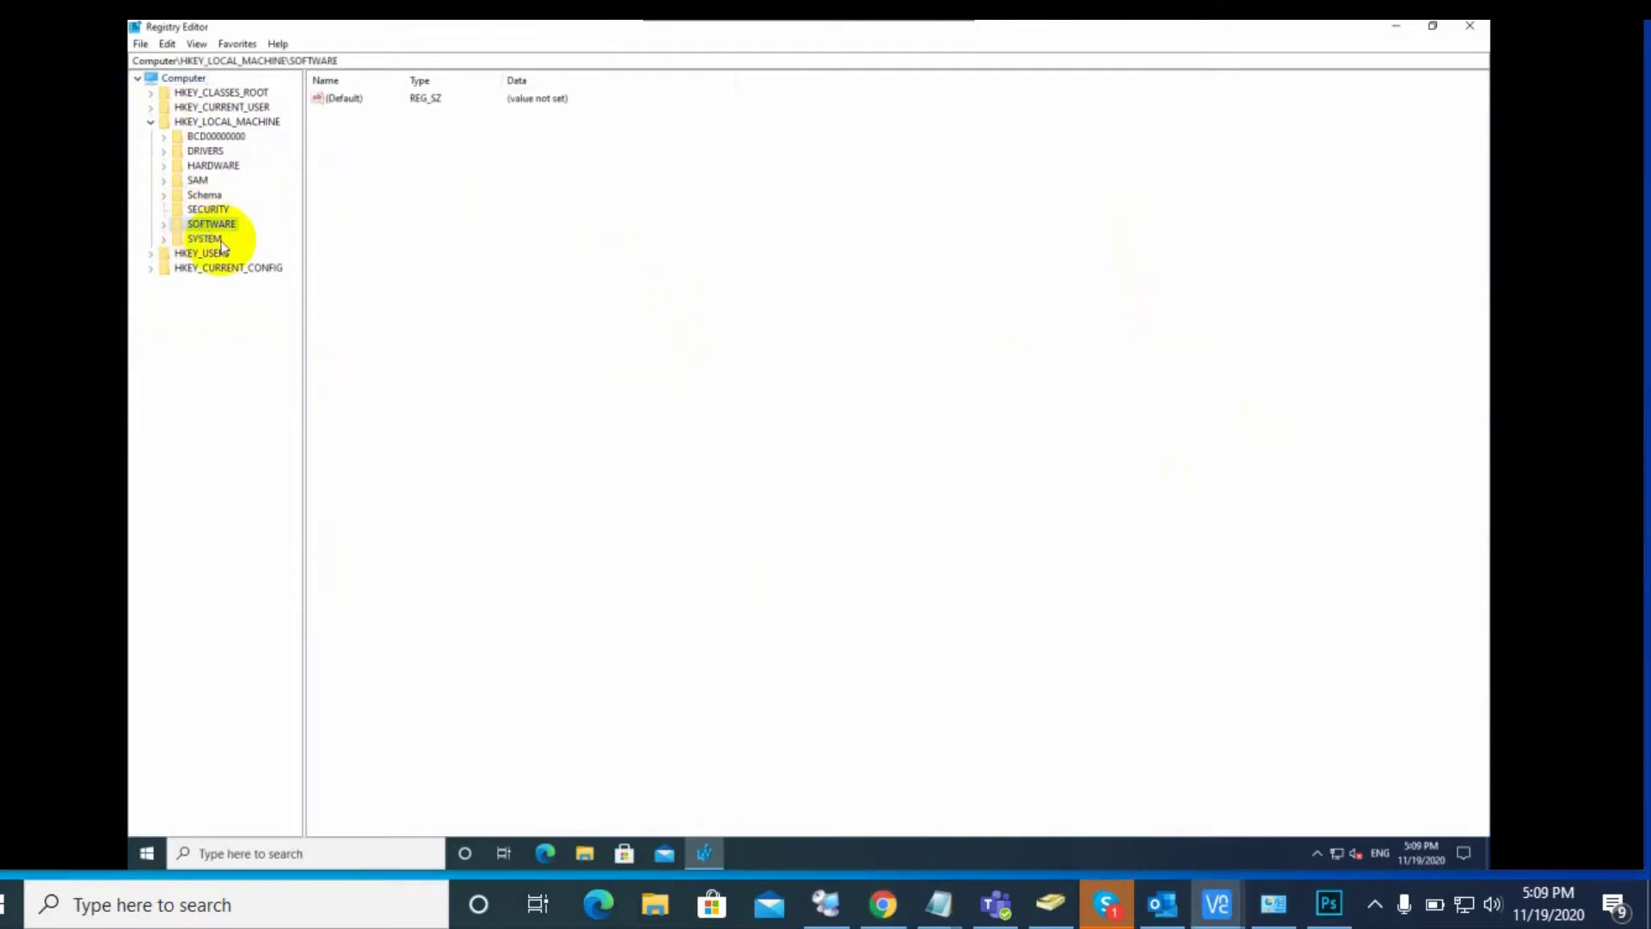
pyautogui.click(163, 225)
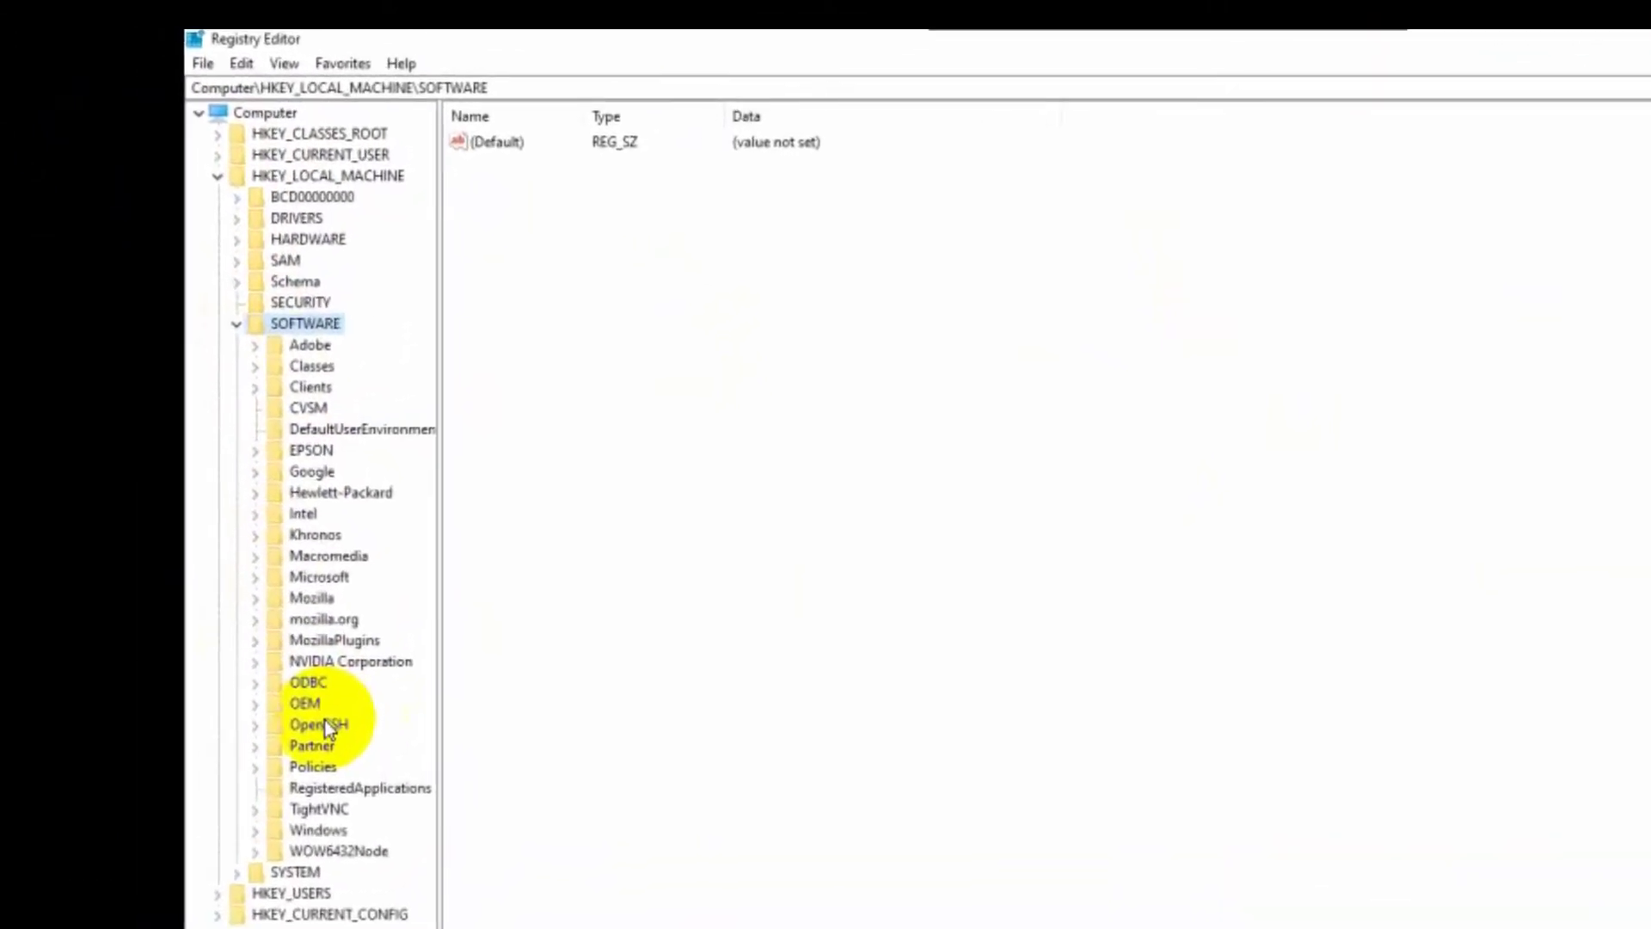
pyautogui.doubleClick(319, 577)
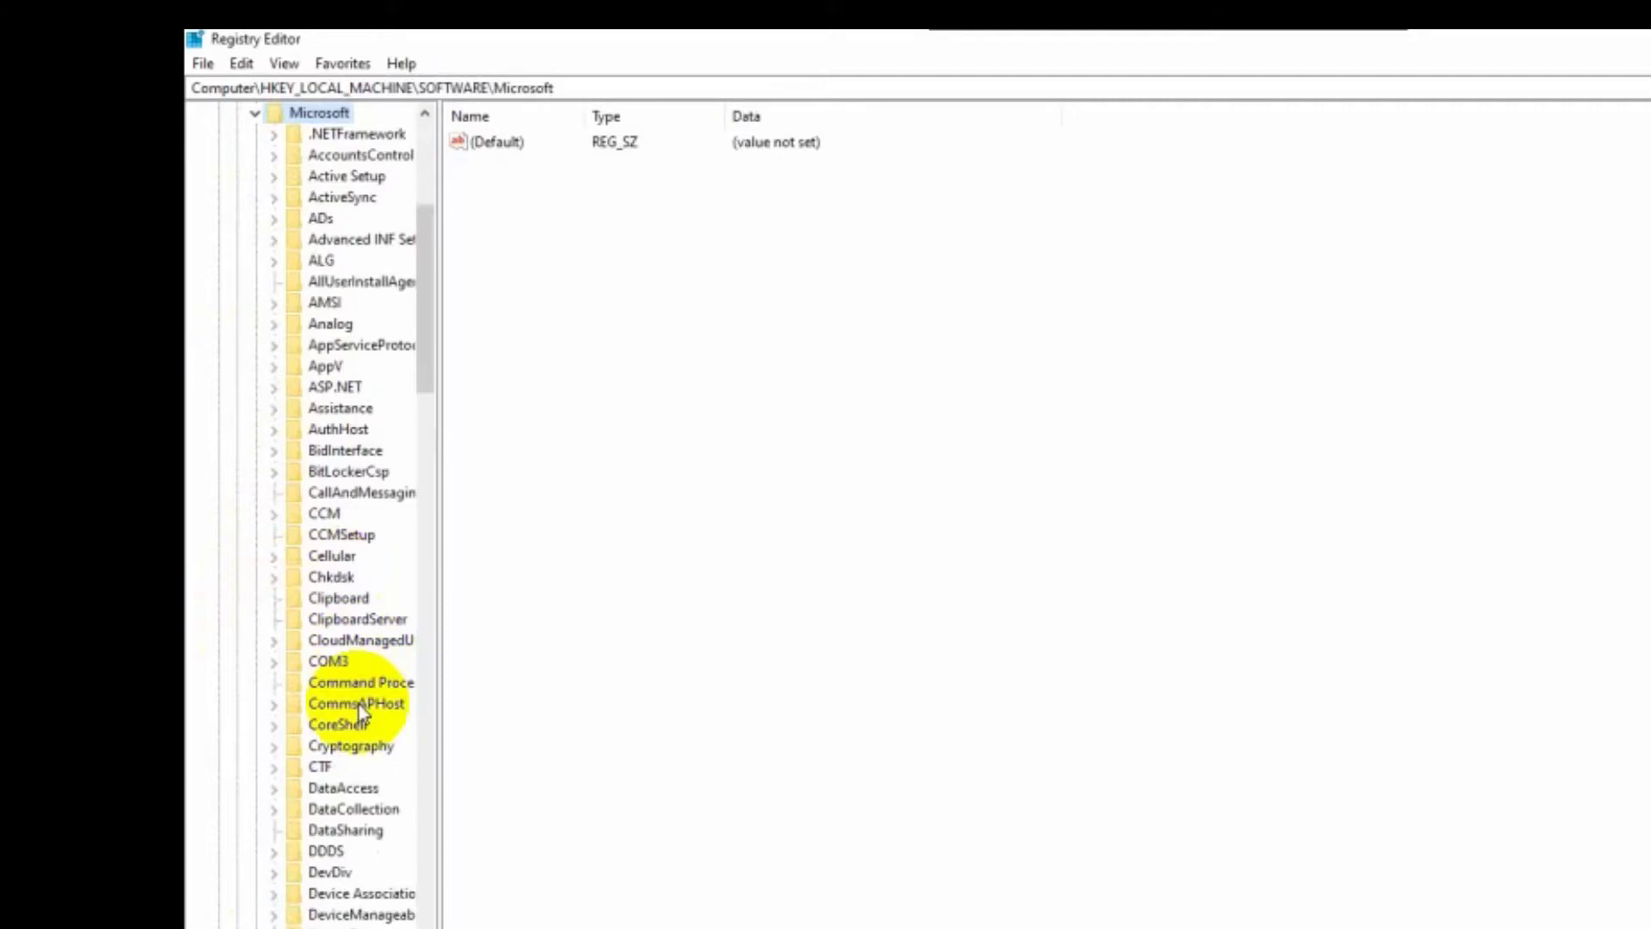
# Widen the registry key tree so that long key names under Microsoft fit in full
pyautogui.scroll(-12, 358, 704)
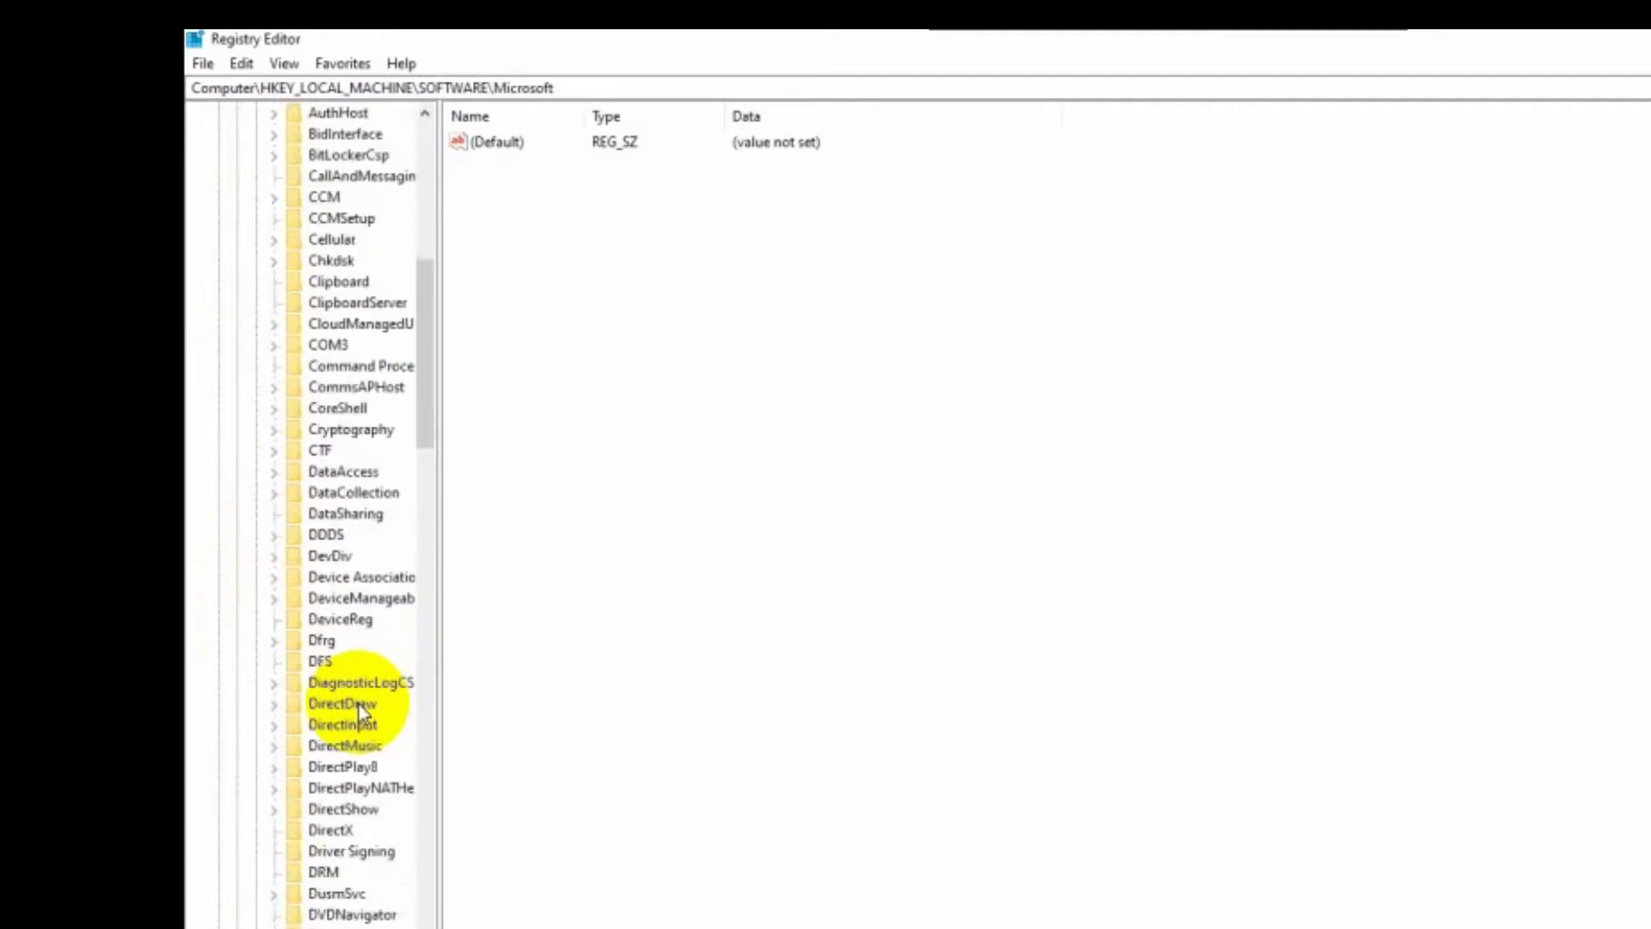
pyautogui.scroll(-10, 358, 705)
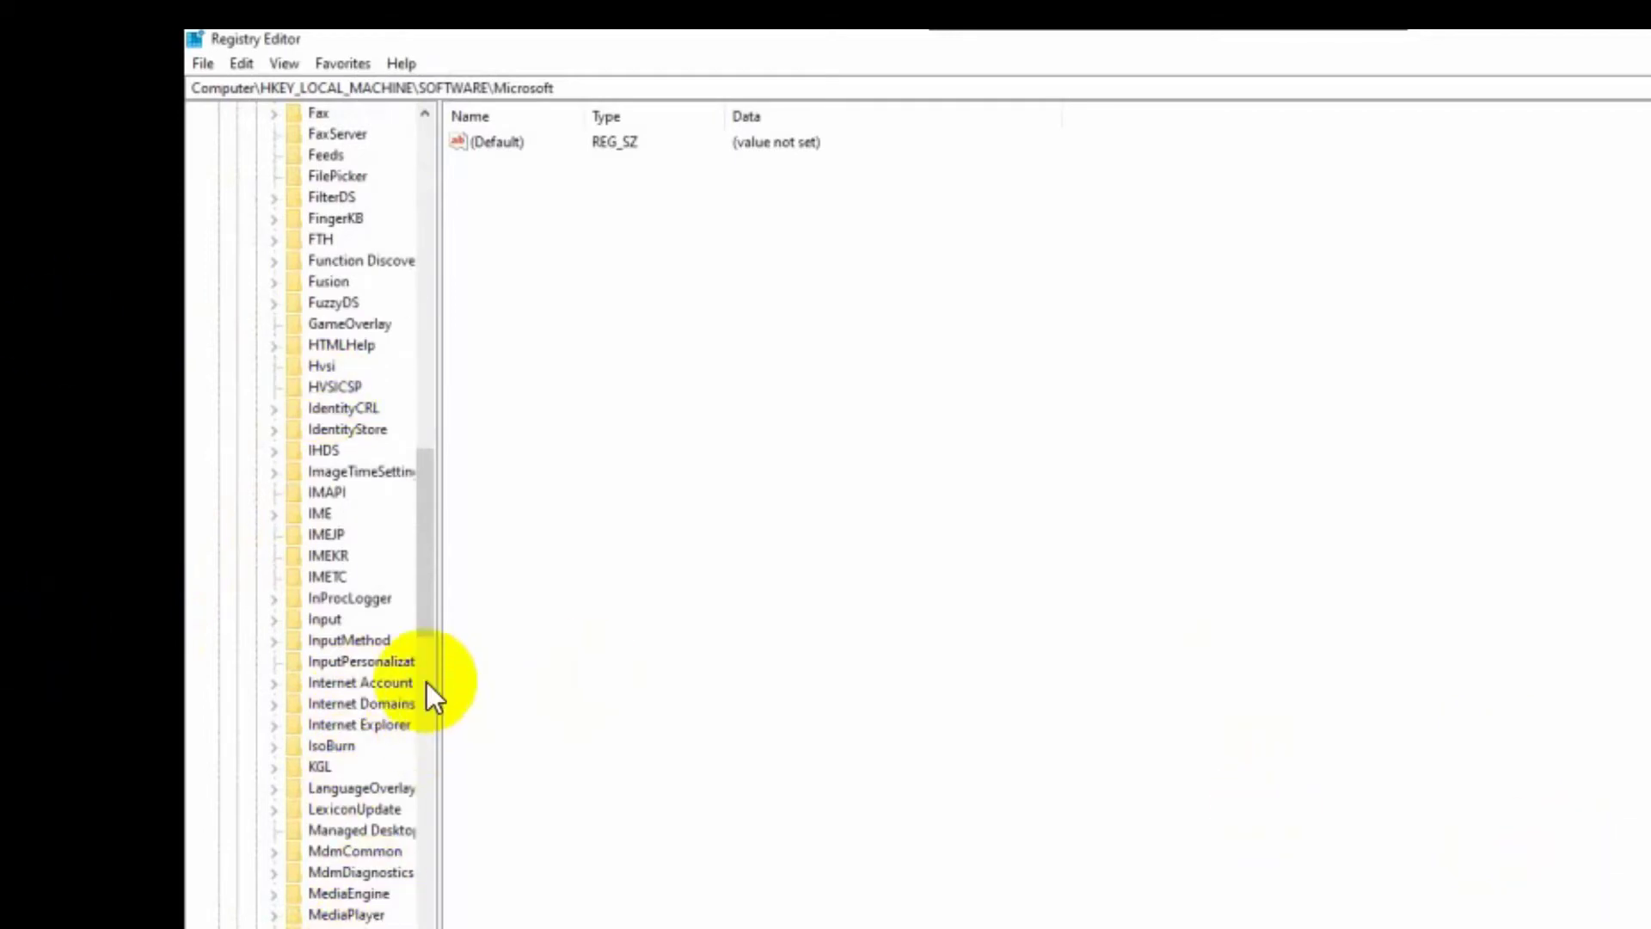
pyautogui.scroll(15, 433, 313)
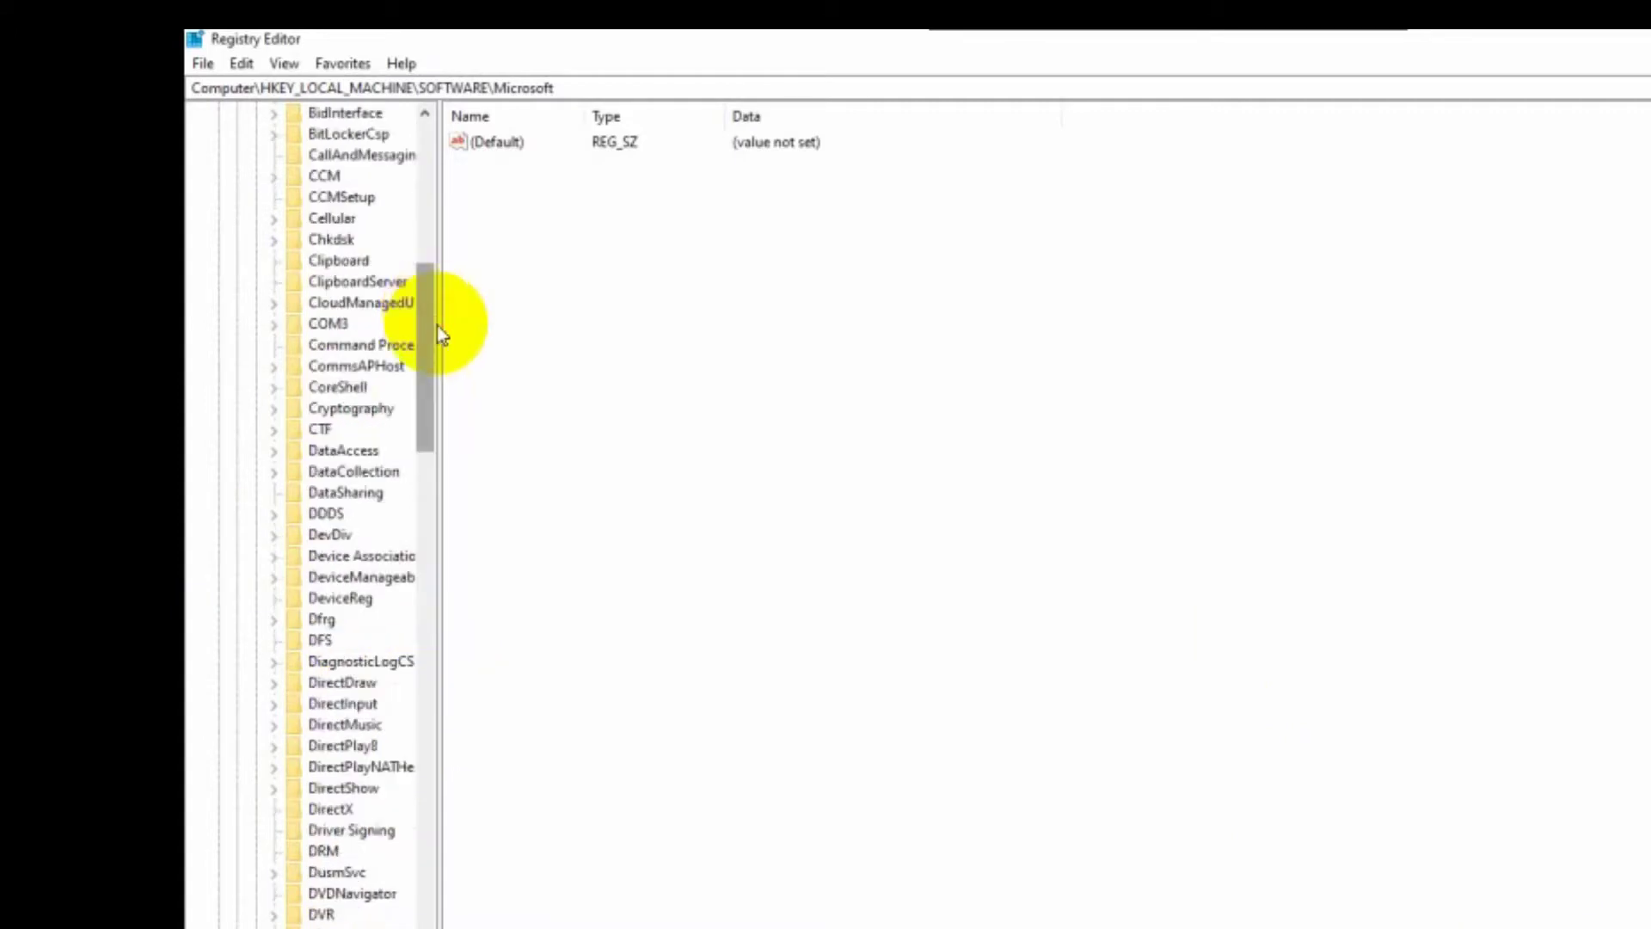
pyautogui.moveTo(442, 358); pyautogui.dragTo(1178, 509)
# Find the Windows NT key under Microsoft and expand its CurrentVersion subkey
pyautogui.scroll(-20, 502, 720)
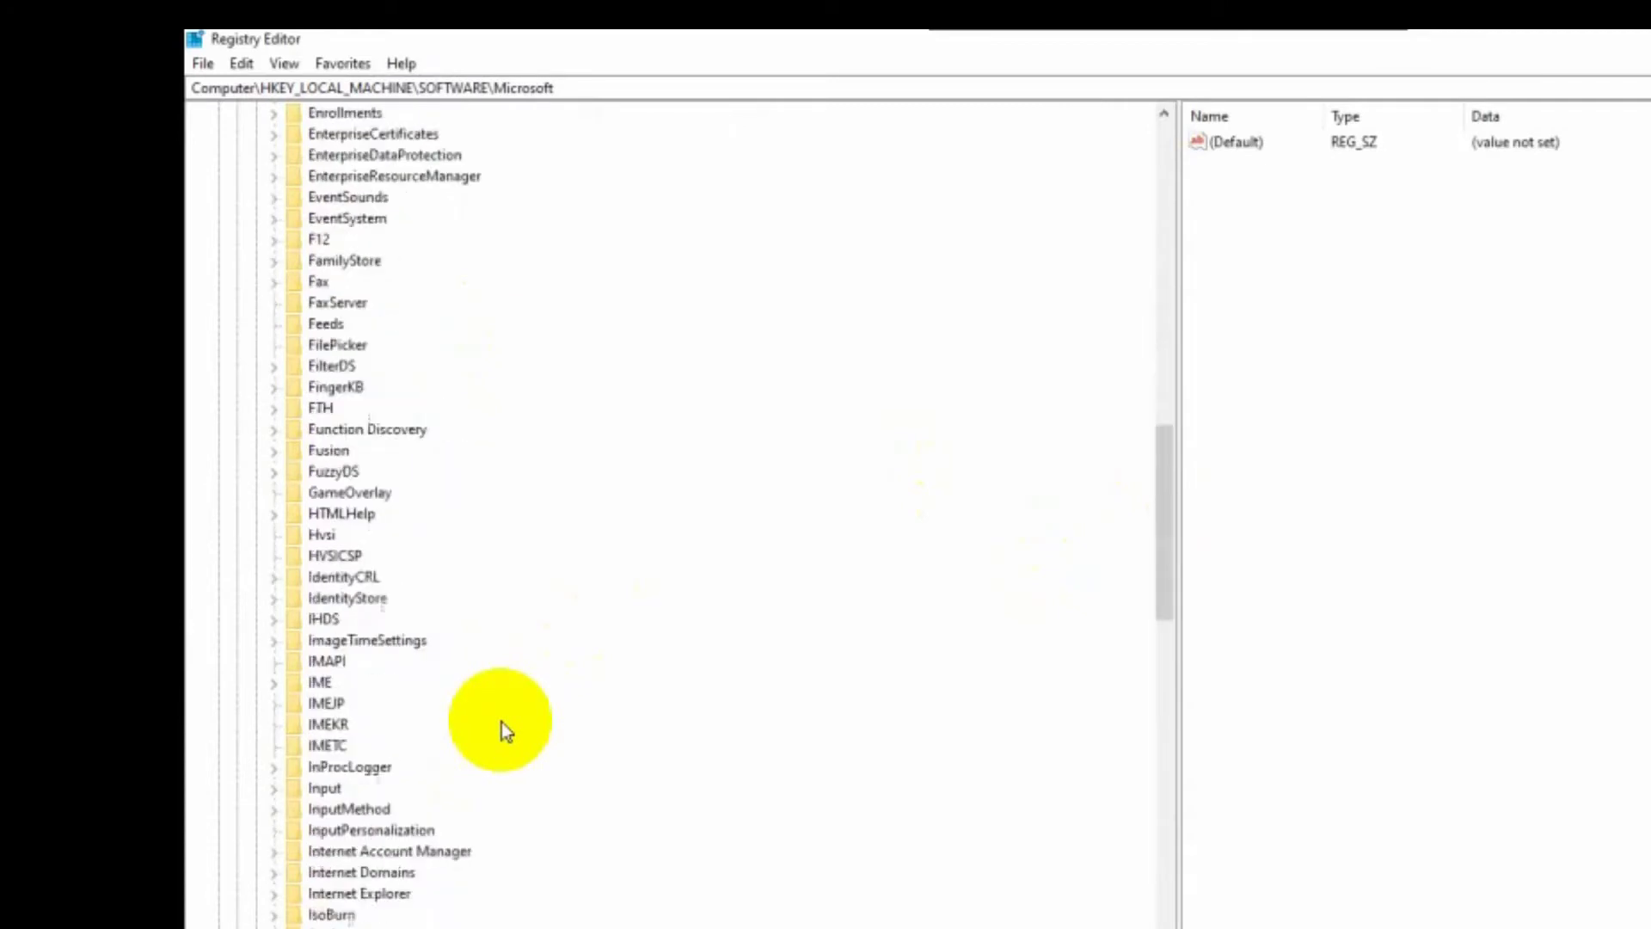
pyautogui.scroll(-5, 601, 689)
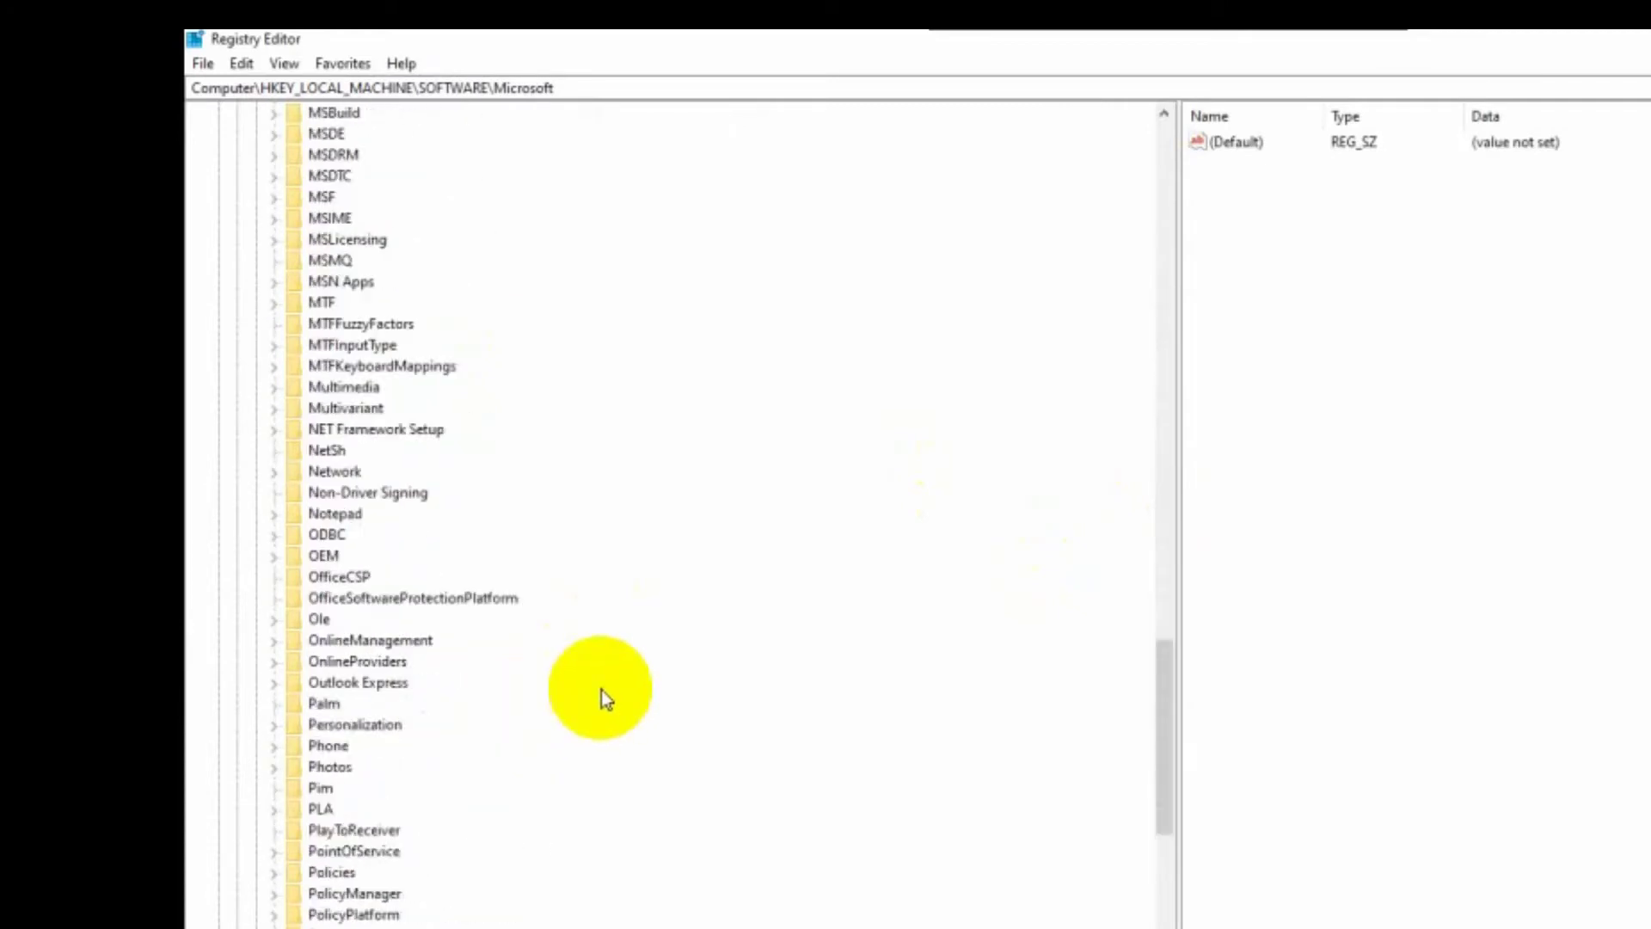
pyautogui.scroll(-5, 601, 689)
pyautogui.click(402, 789)
pyautogui.press('w')
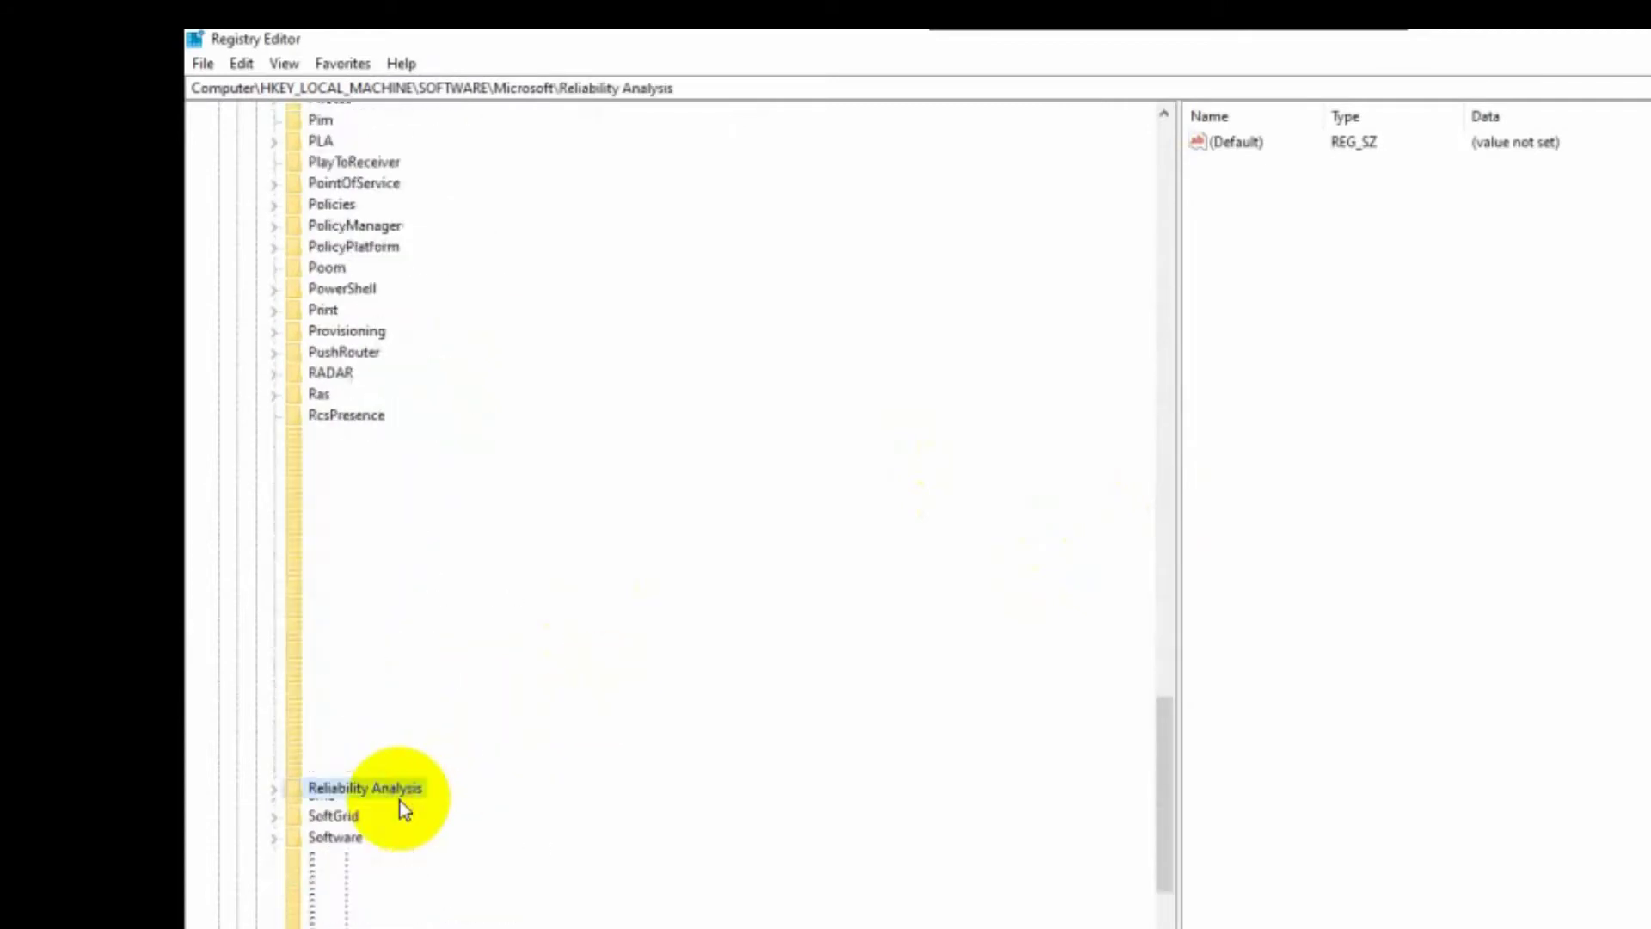
pyautogui.scroll(-8, 400, 802)
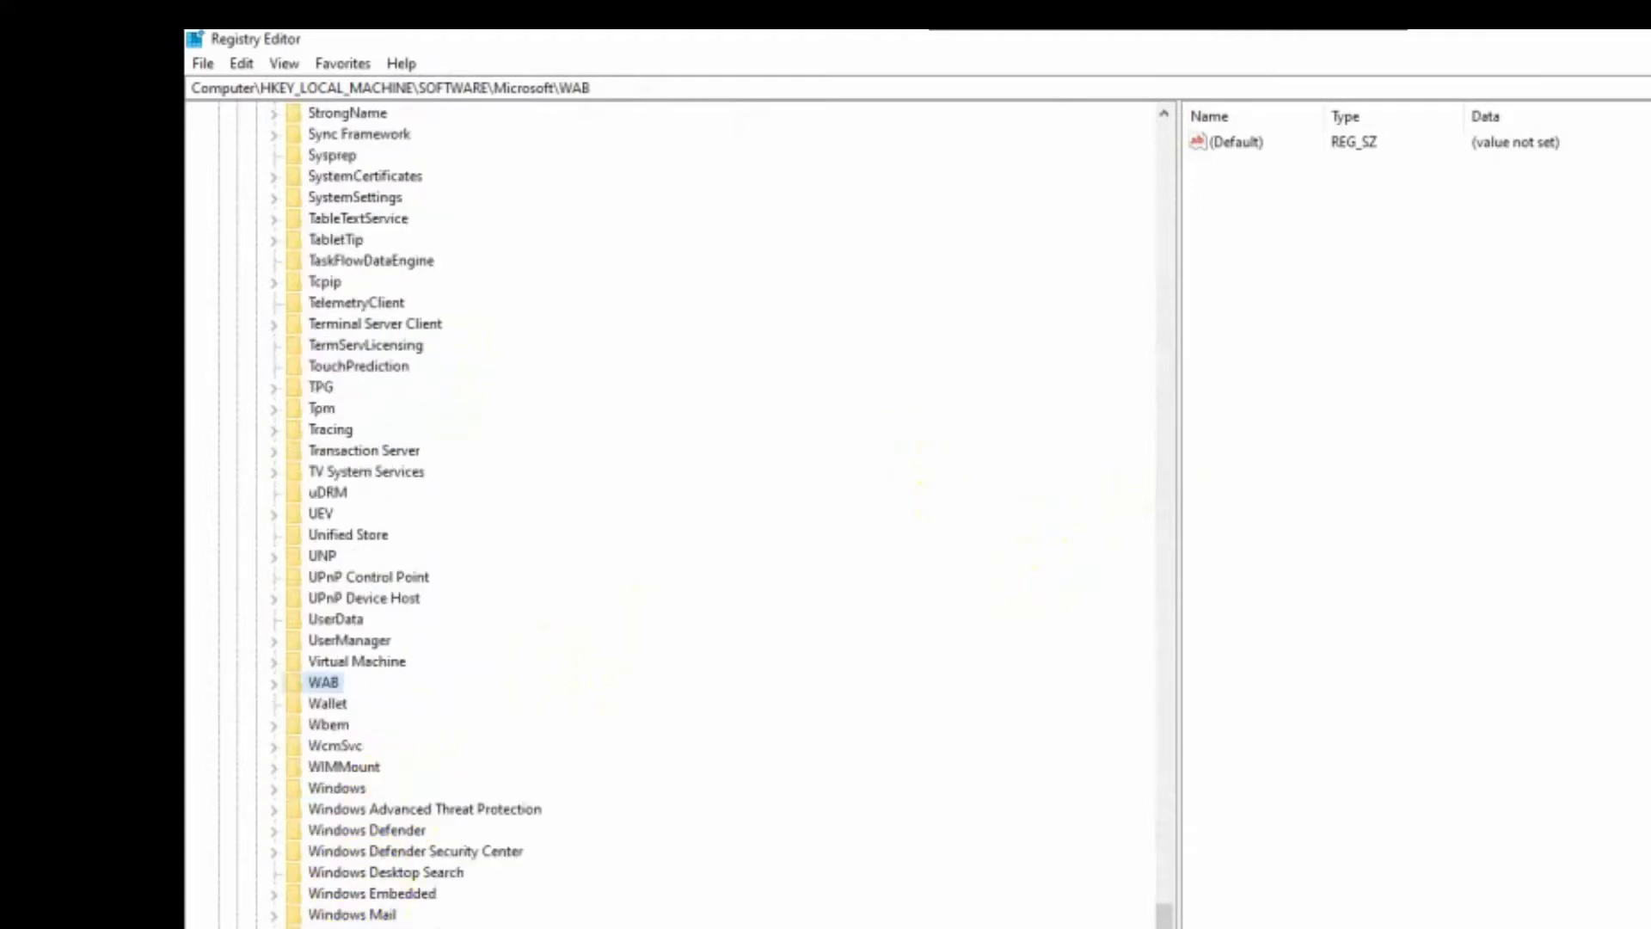
pyautogui.write('windows nt')
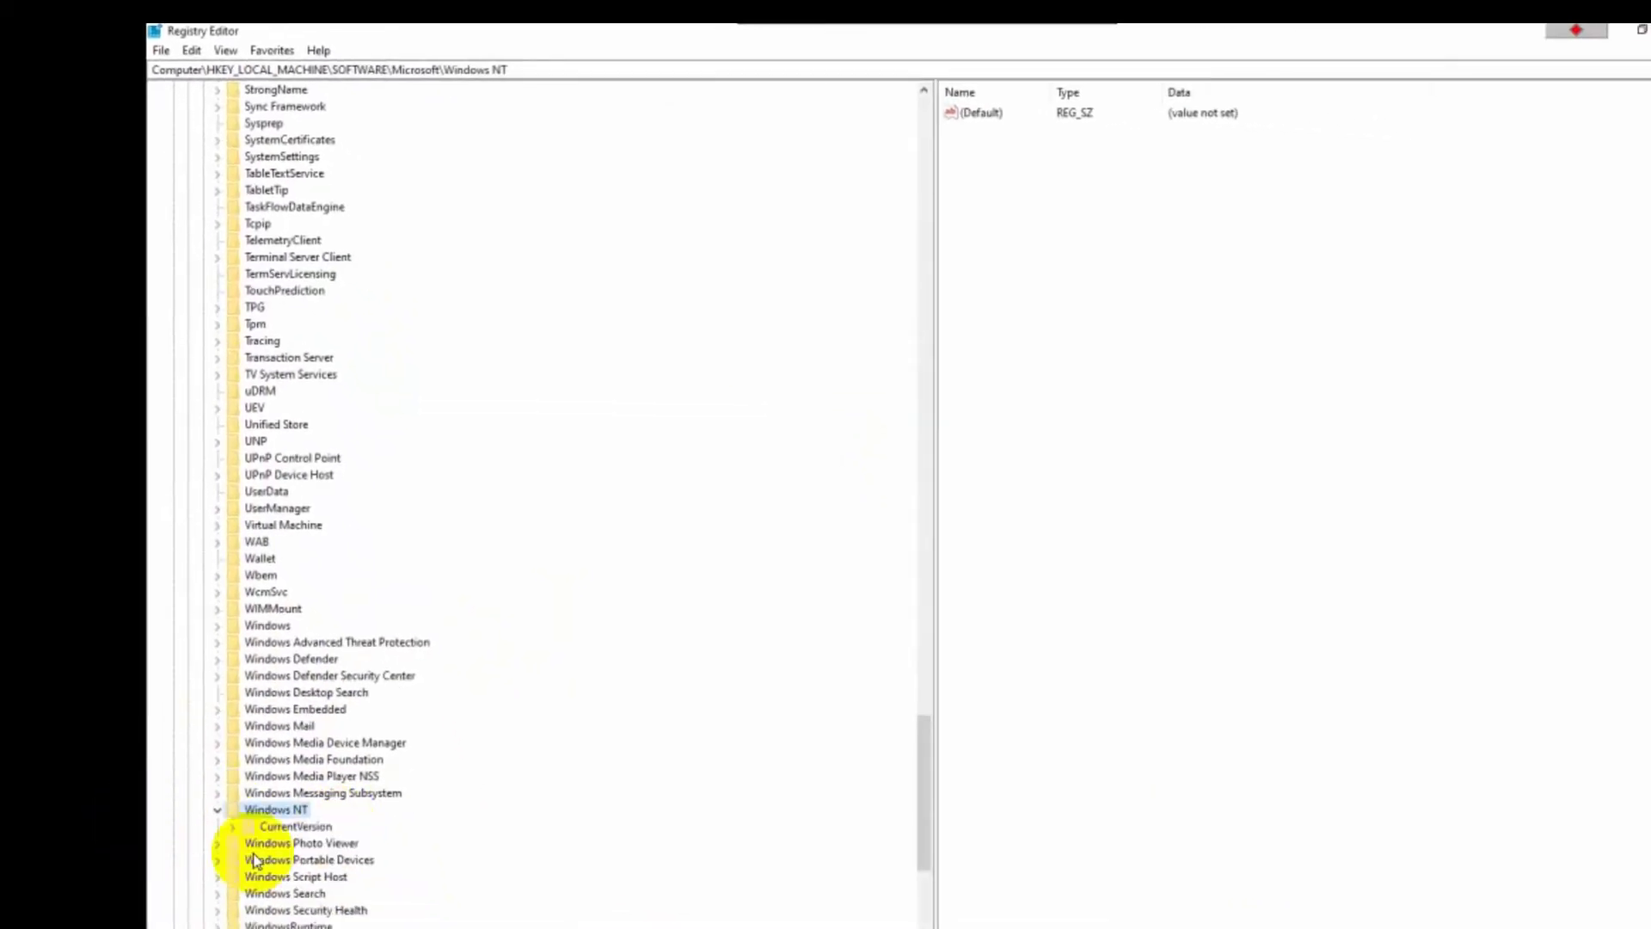
pyautogui.click(322, 829)
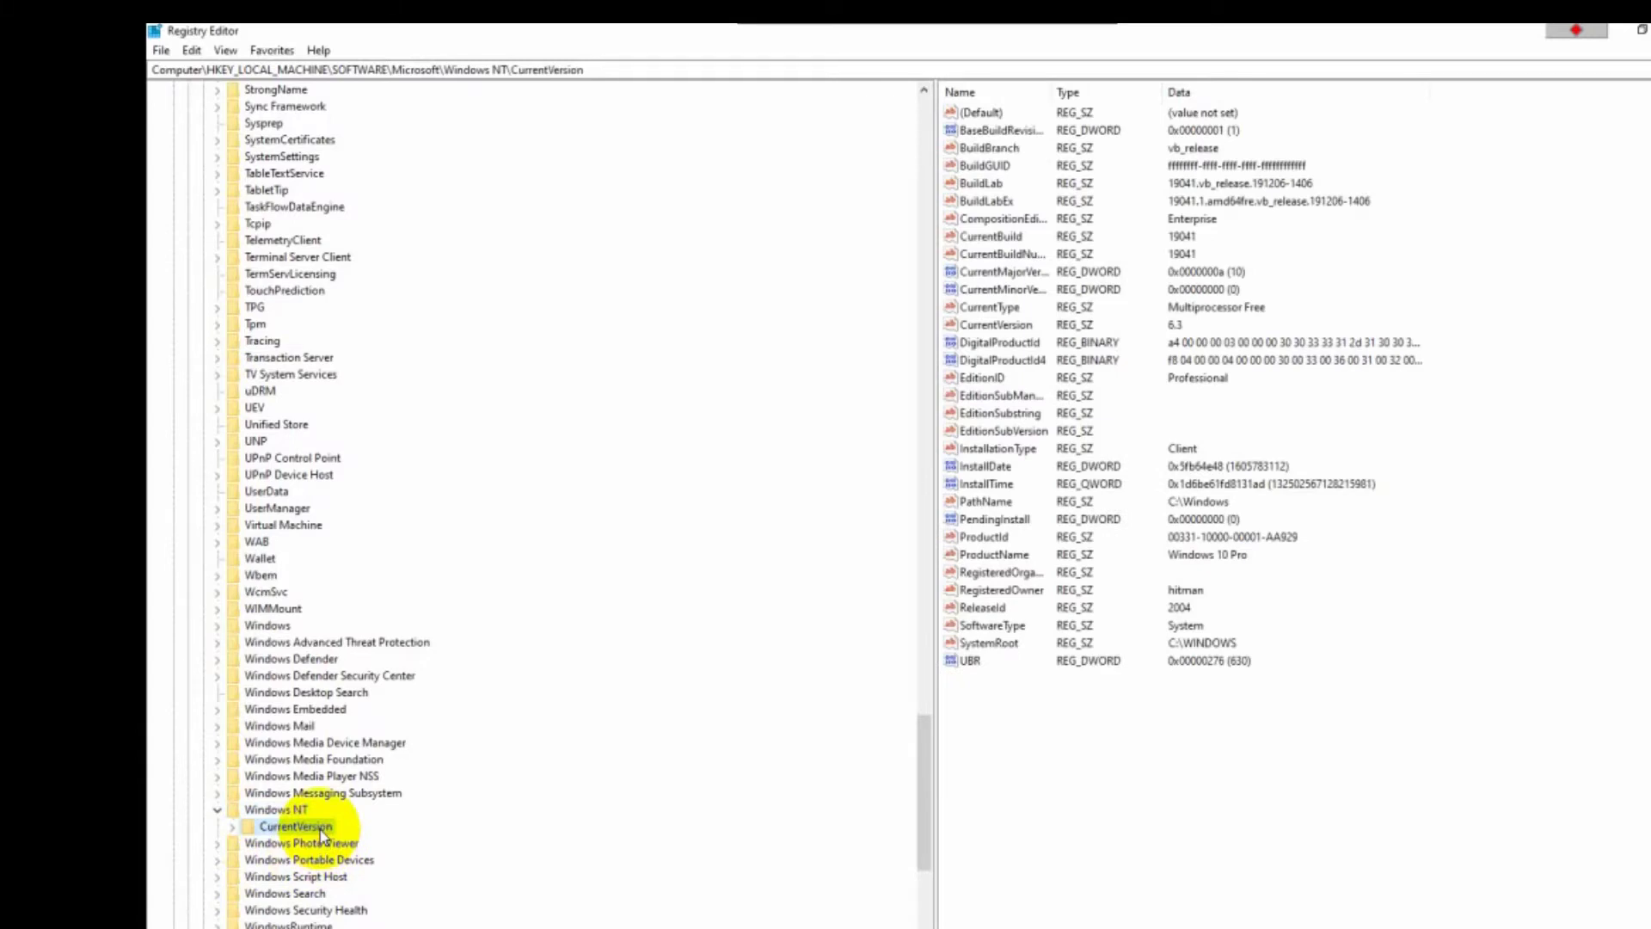
pyautogui.click(232, 827)
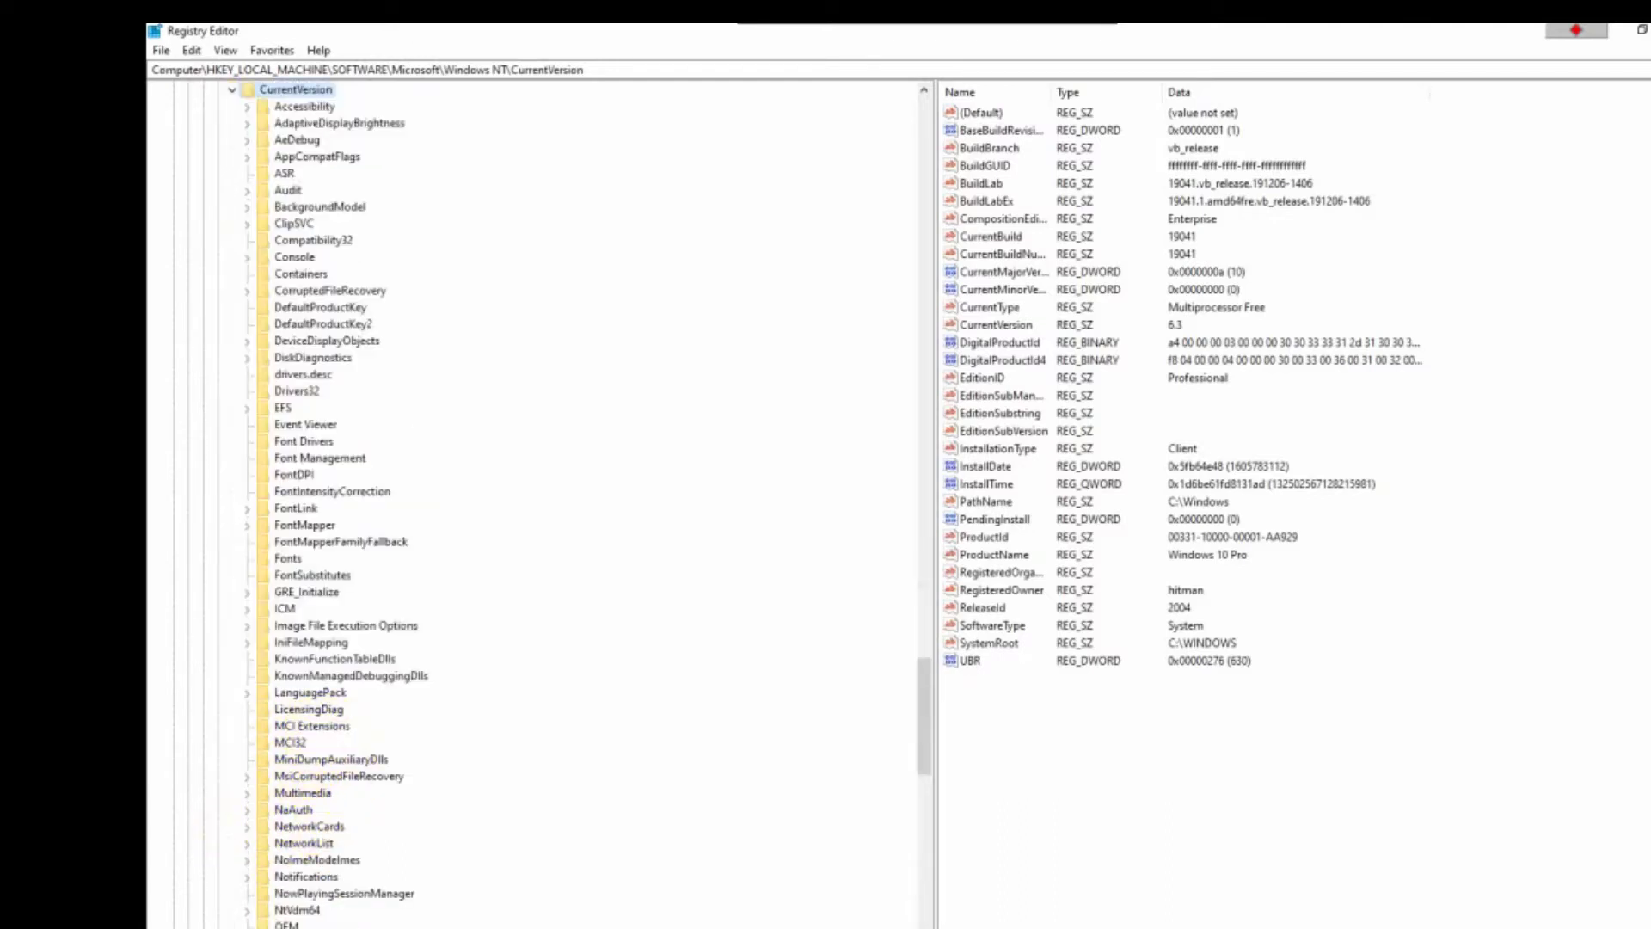
# Select the Svchost key under Windows NT\CurrentVersion to list its values
pyautogui.click(327, 710)
pyautogui.press('s')
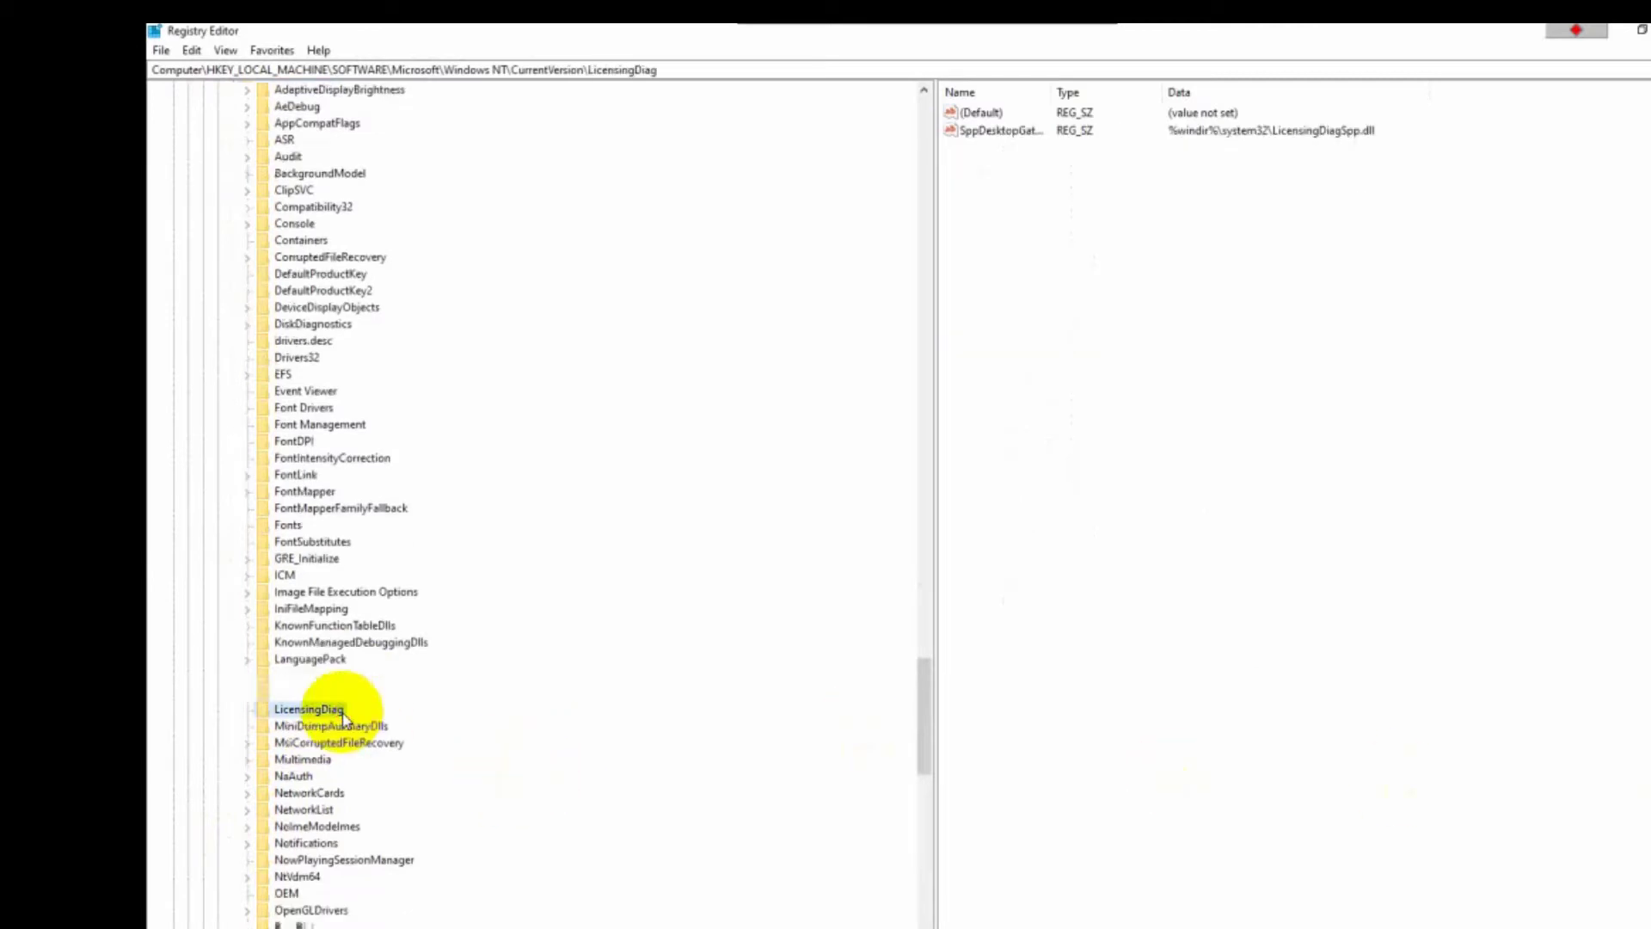
pyautogui.press('s')
pyautogui.press('s')
pyautogui.press('s')
pyautogui.press('s')
pyautogui.press('s')
pyautogui.press('s')
pyautogui.press('s')
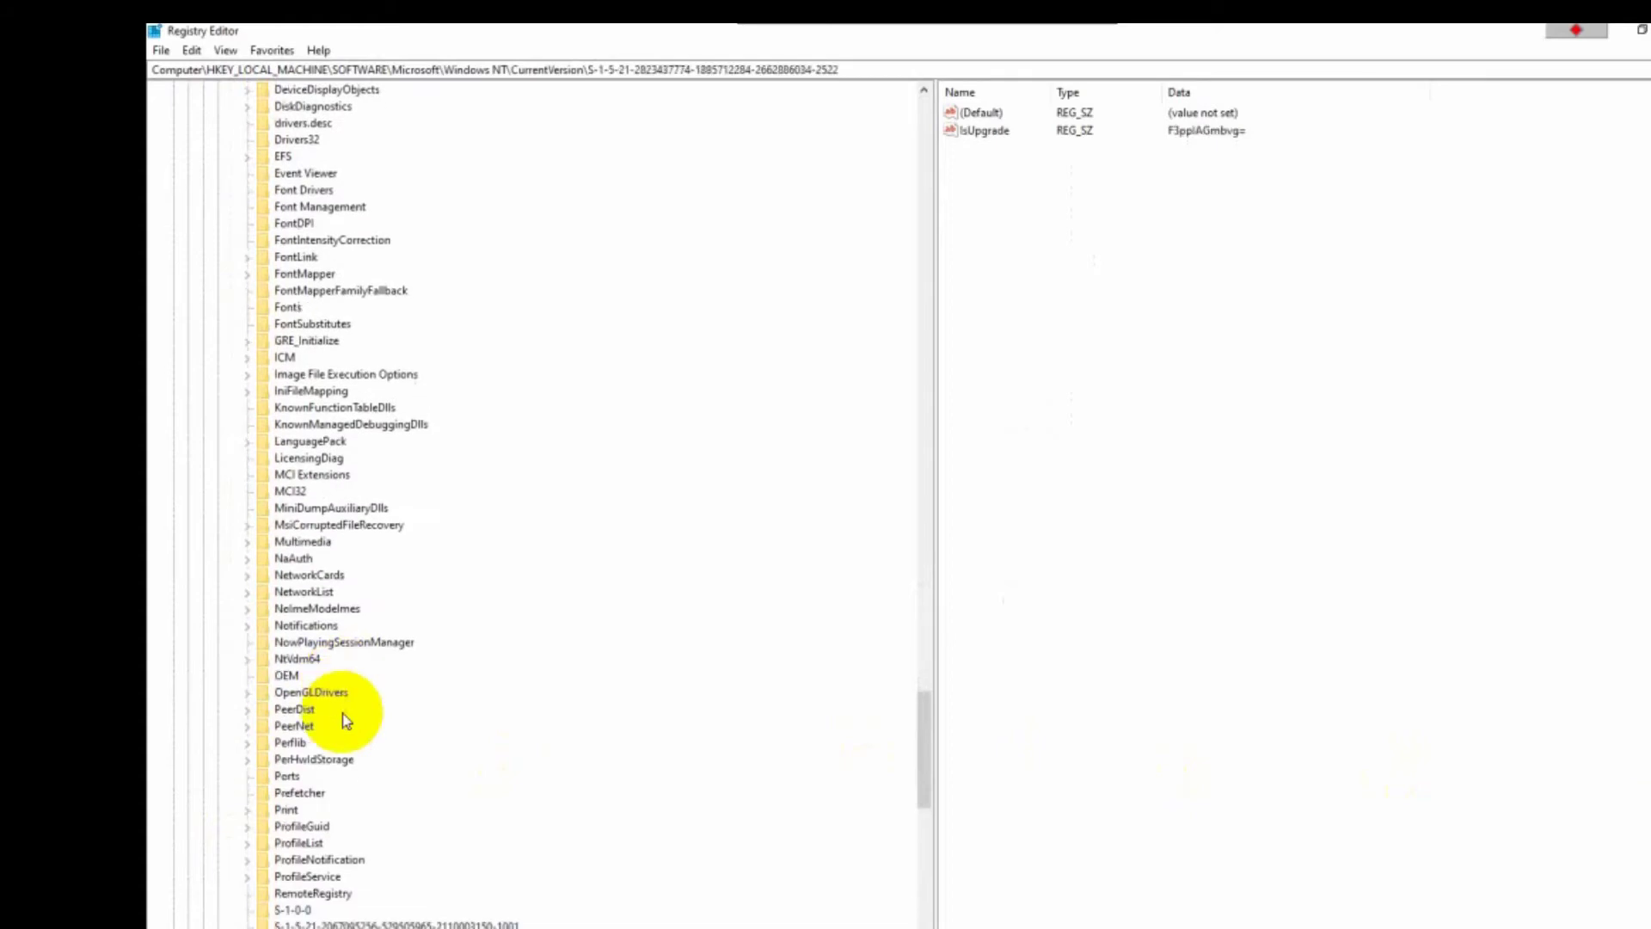
pyautogui.press('s')
pyautogui.press('s')
pyautogui.press('s')
pyautogui.press('s')
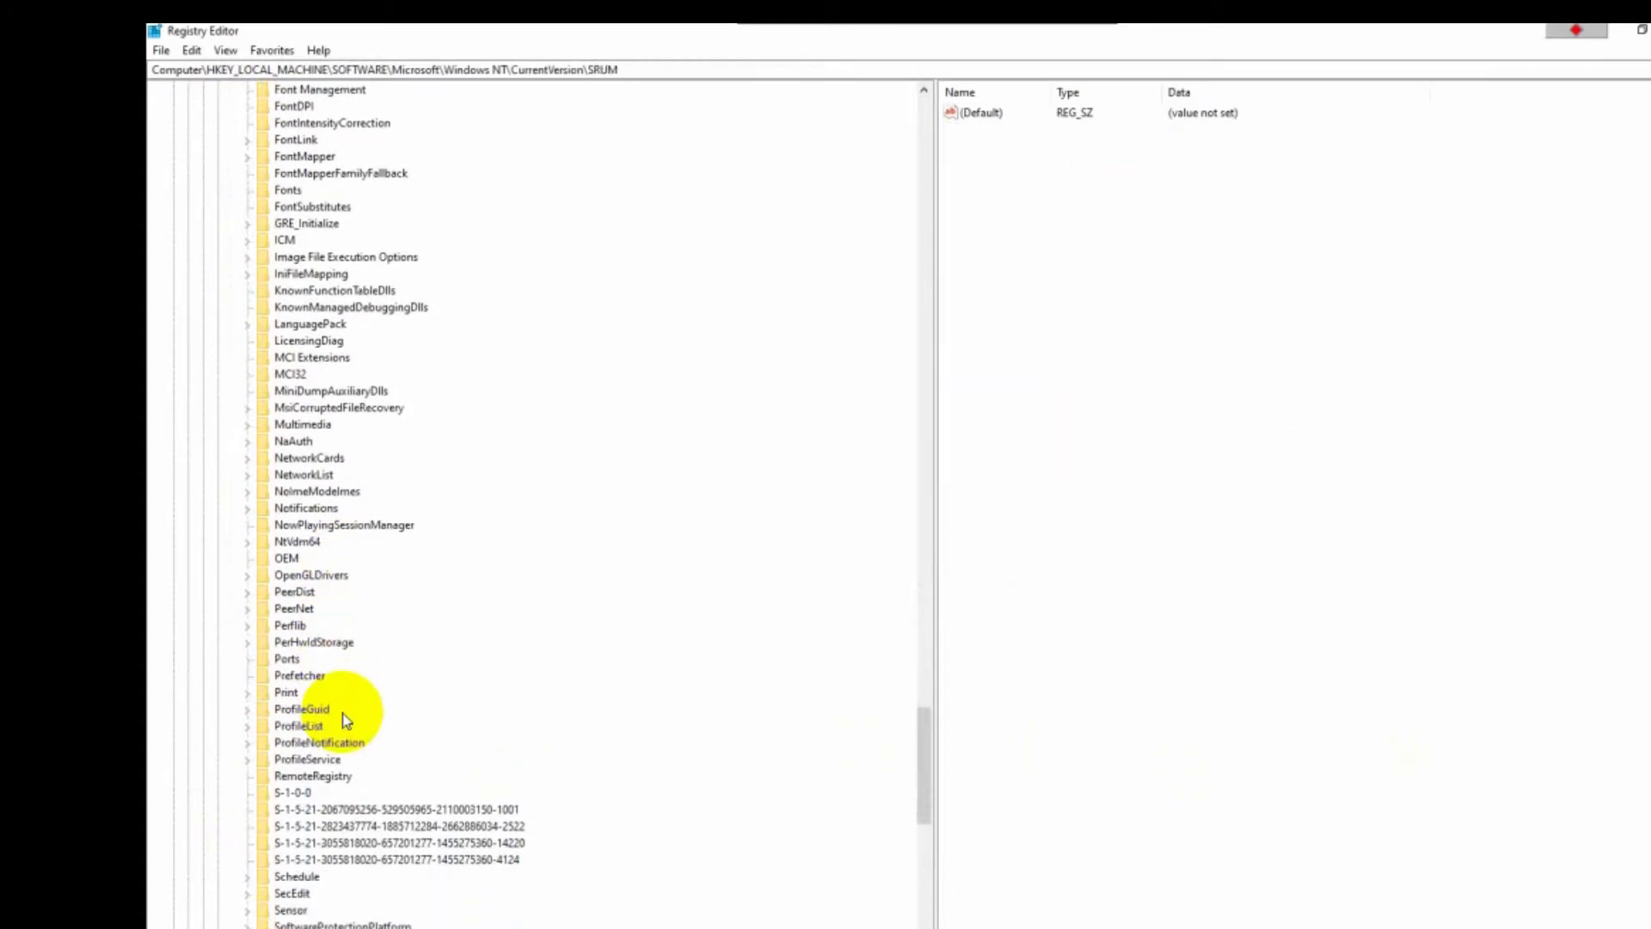
pyautogui.press('s')
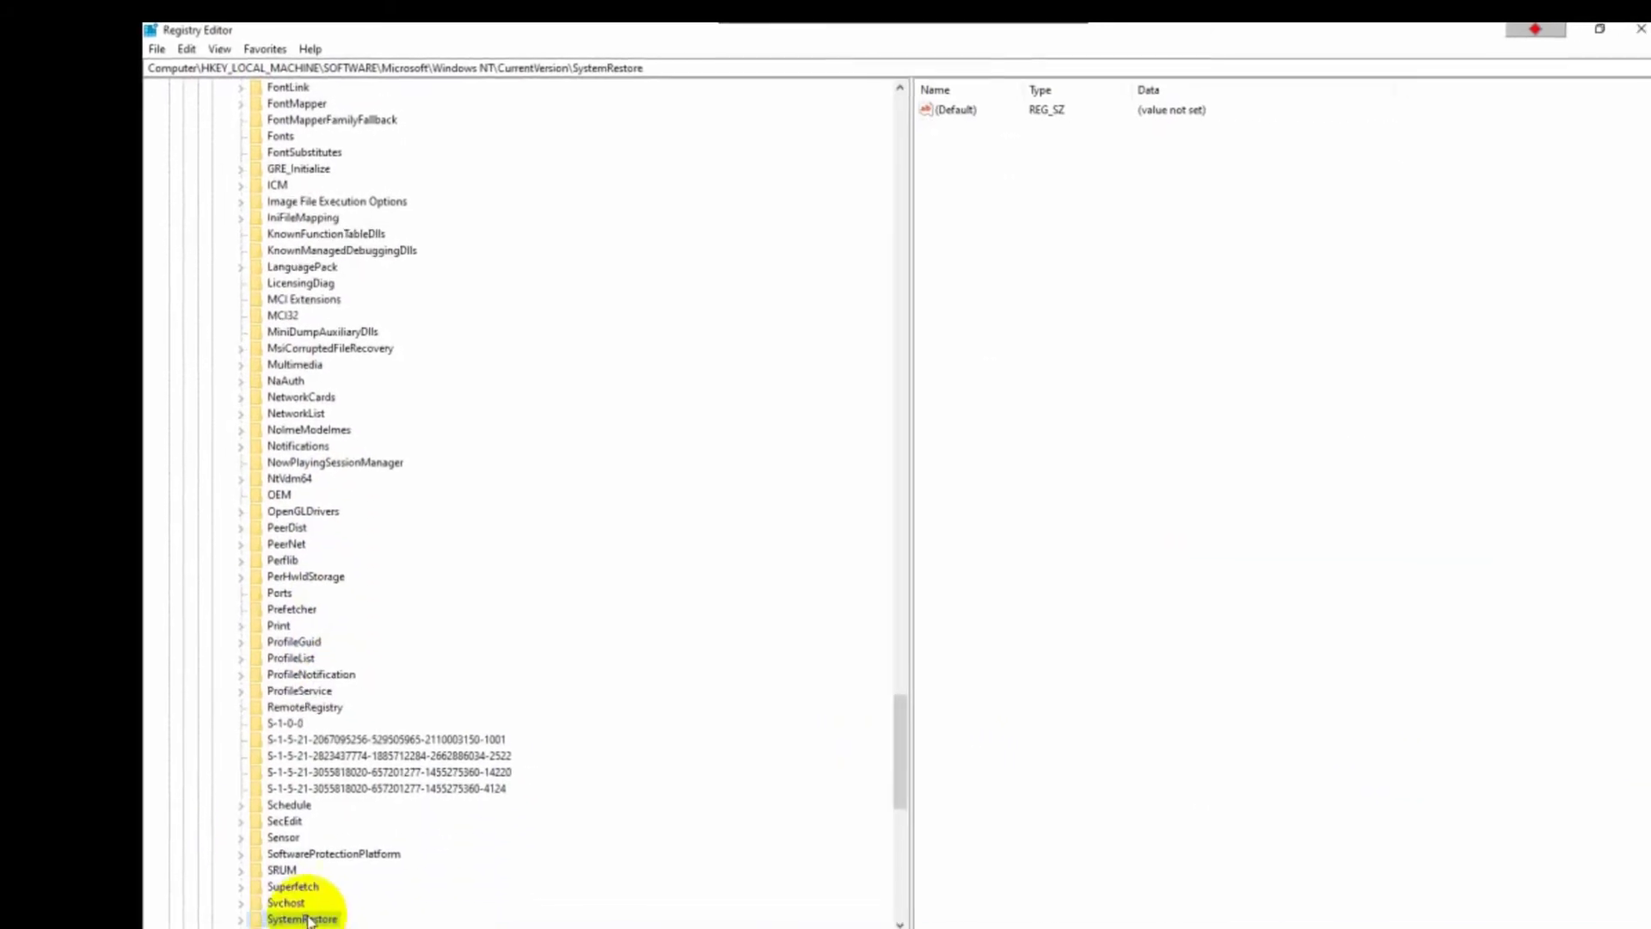
pyautogui.click(293, 928)
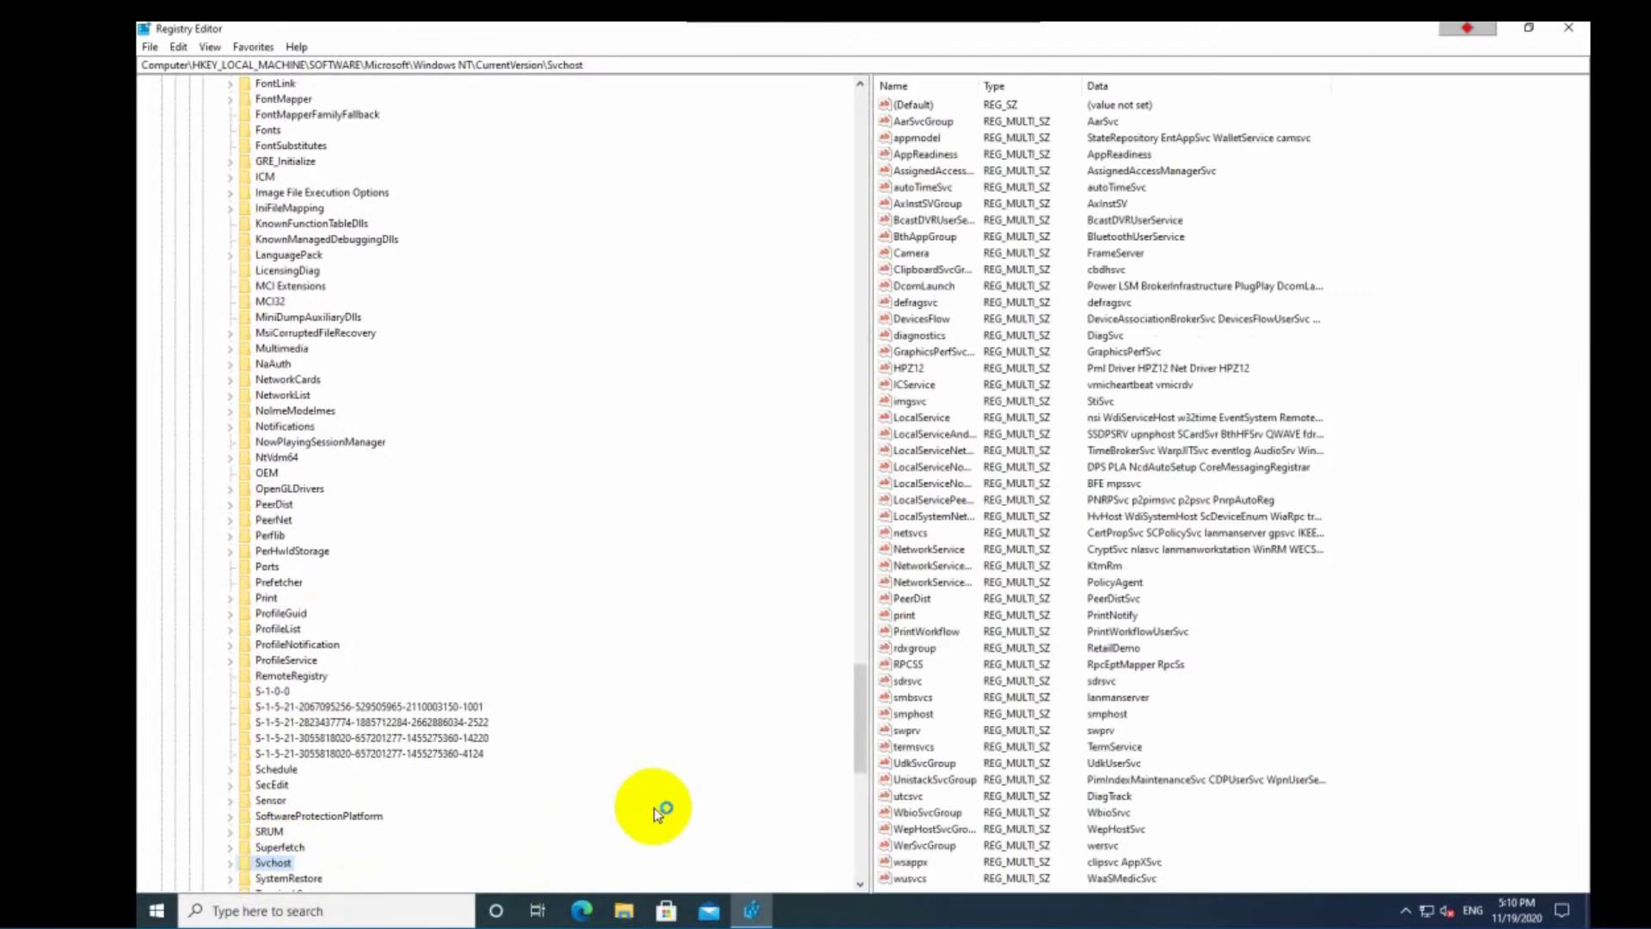
pyautogui.scroll(-8, 656, 811)
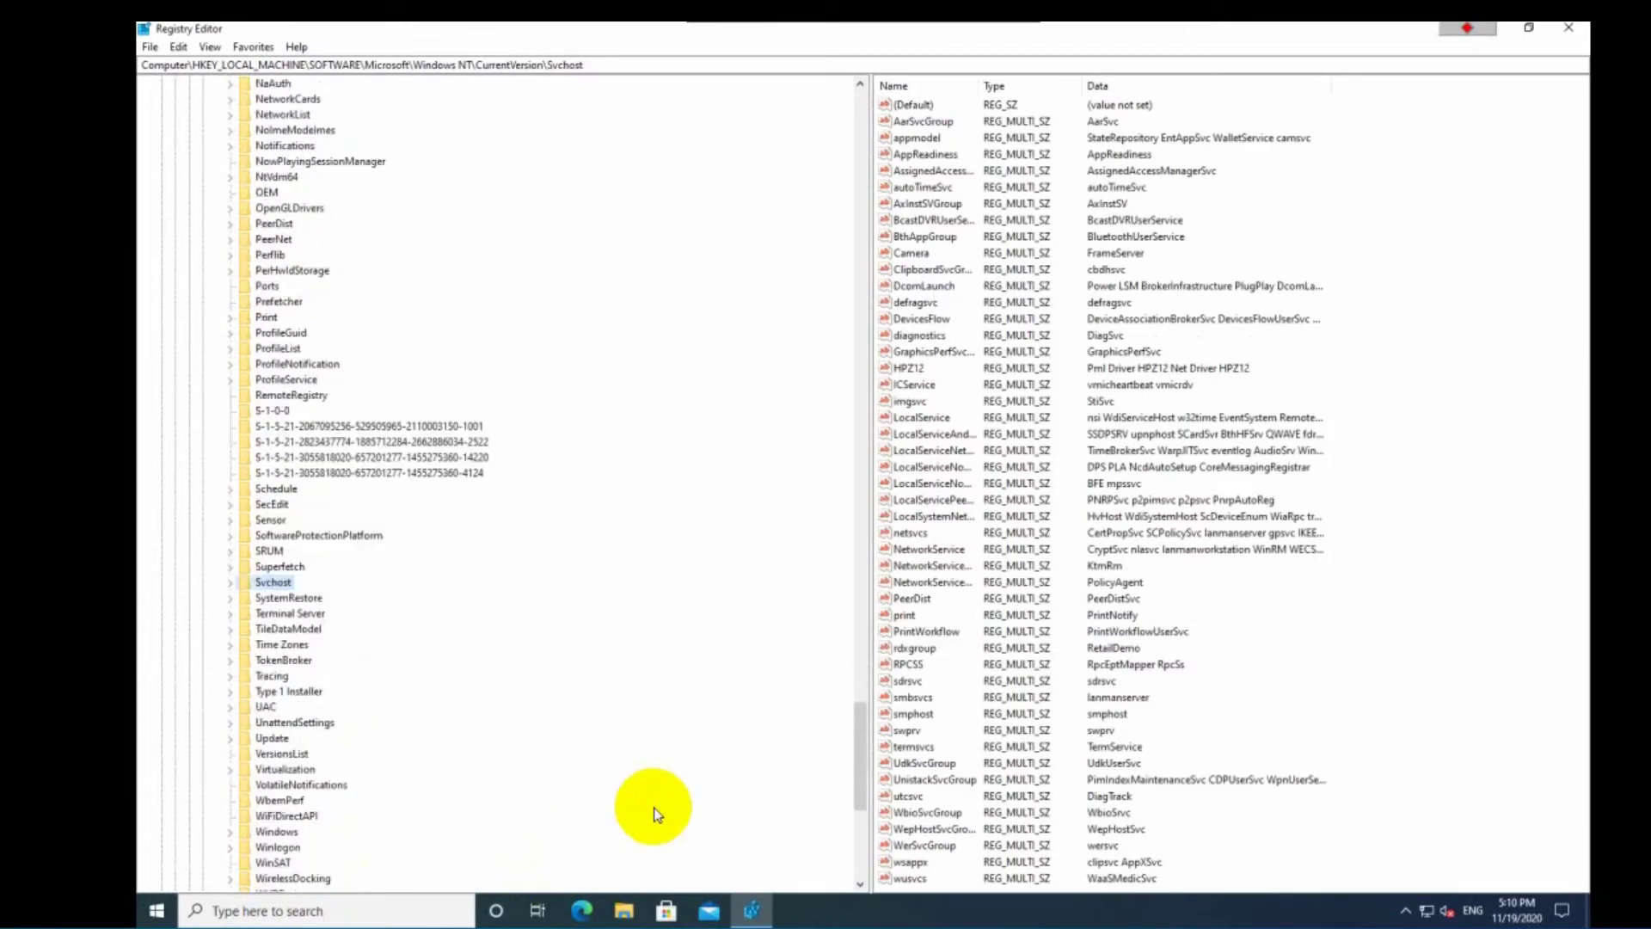
pyautogui.click(280, 483)
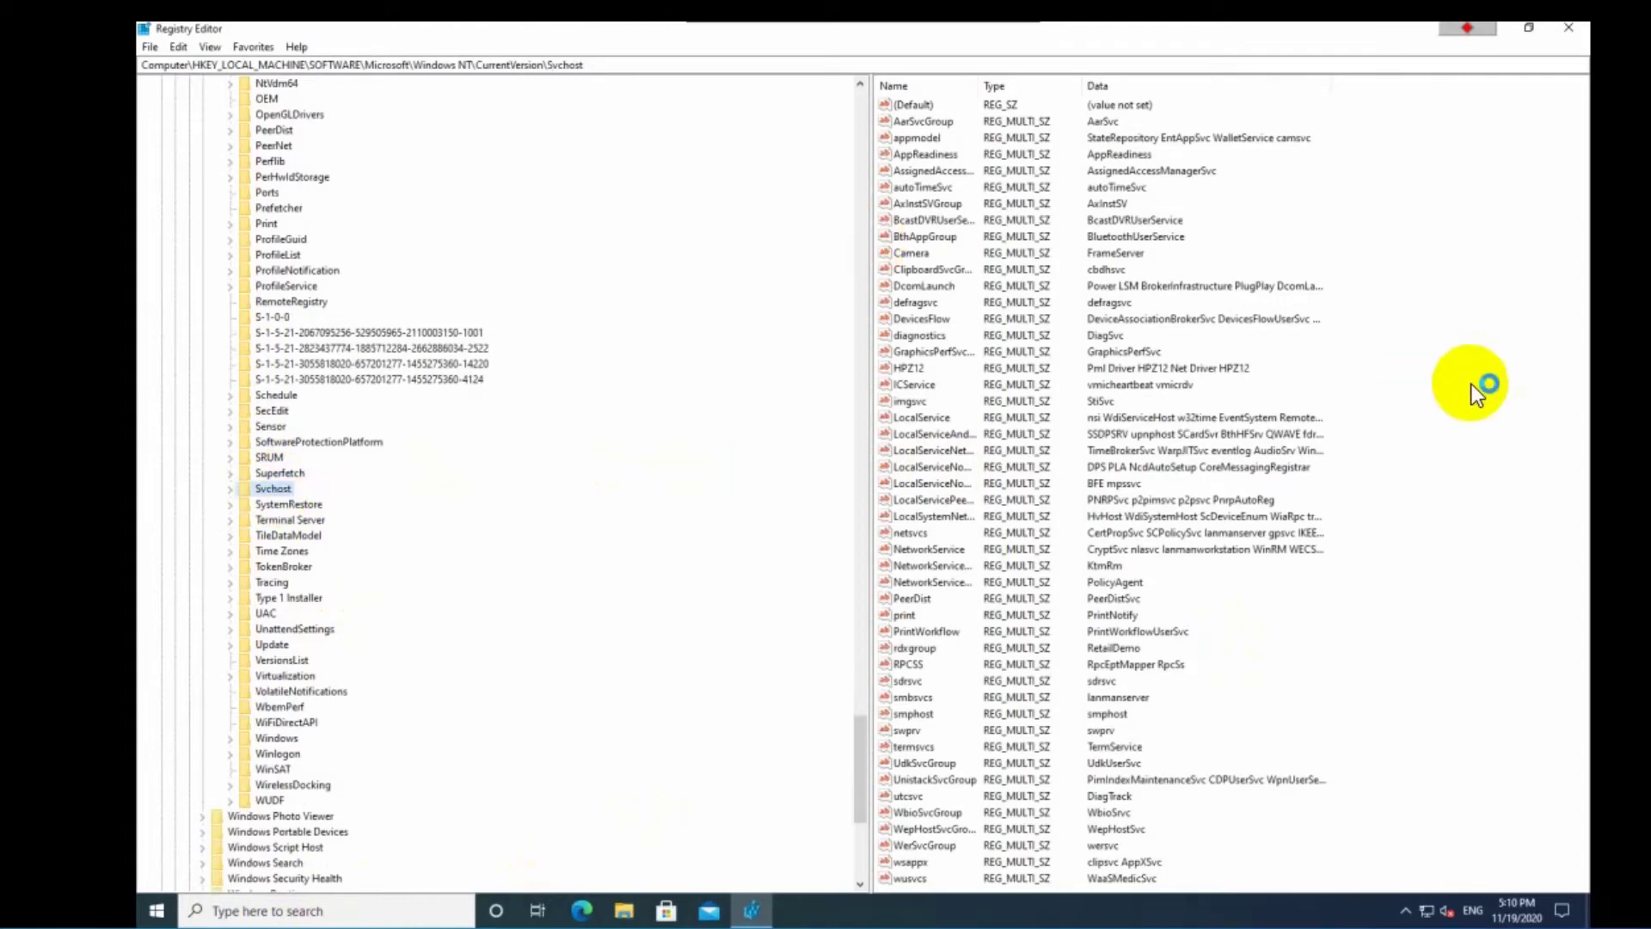
# Create a Multi-String Value named GPSvcGroup in the Svchost key
pyautogui.rightClick(1393, 374)
pyautogui.moveTo(1431, 383)
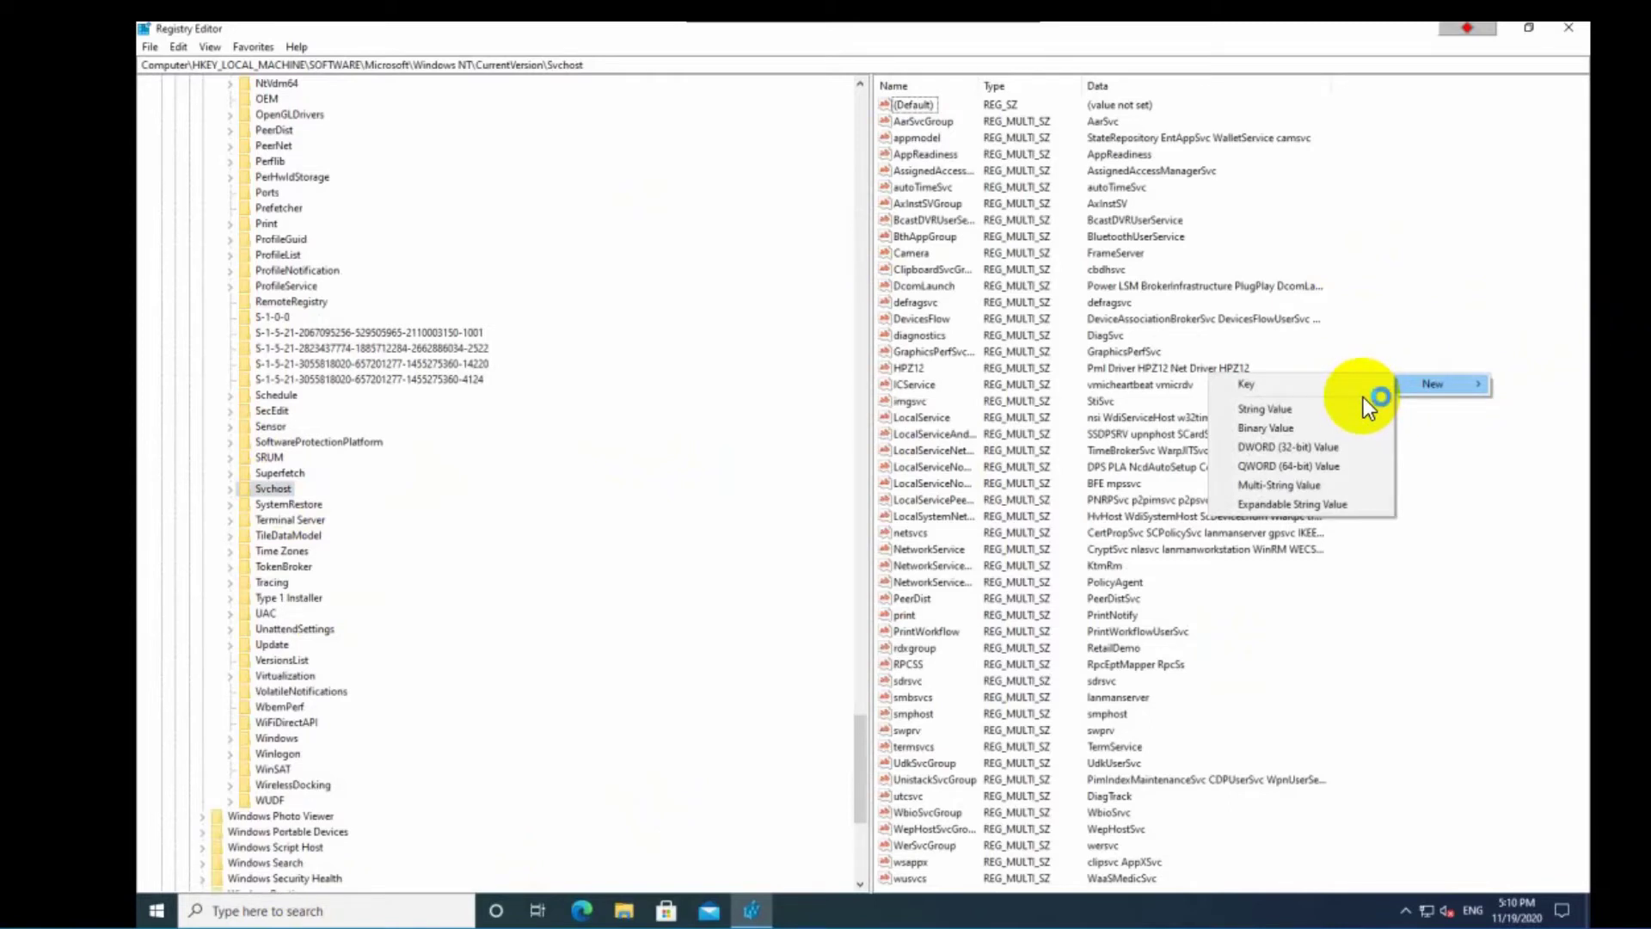
pyautogui.click(1293, 486)
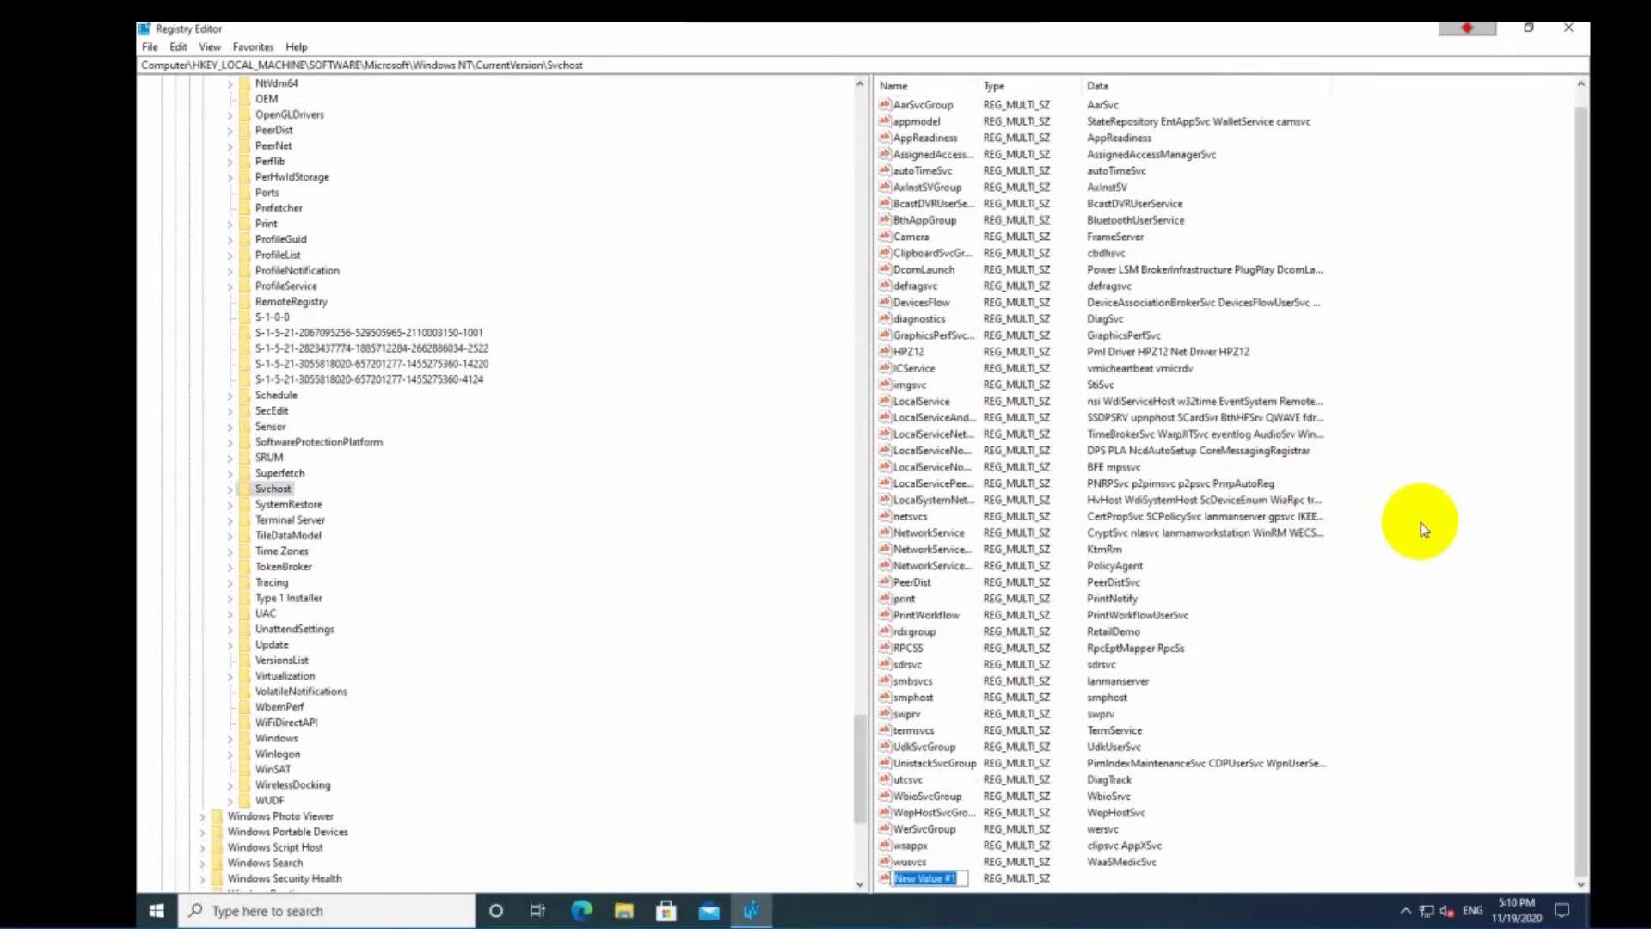
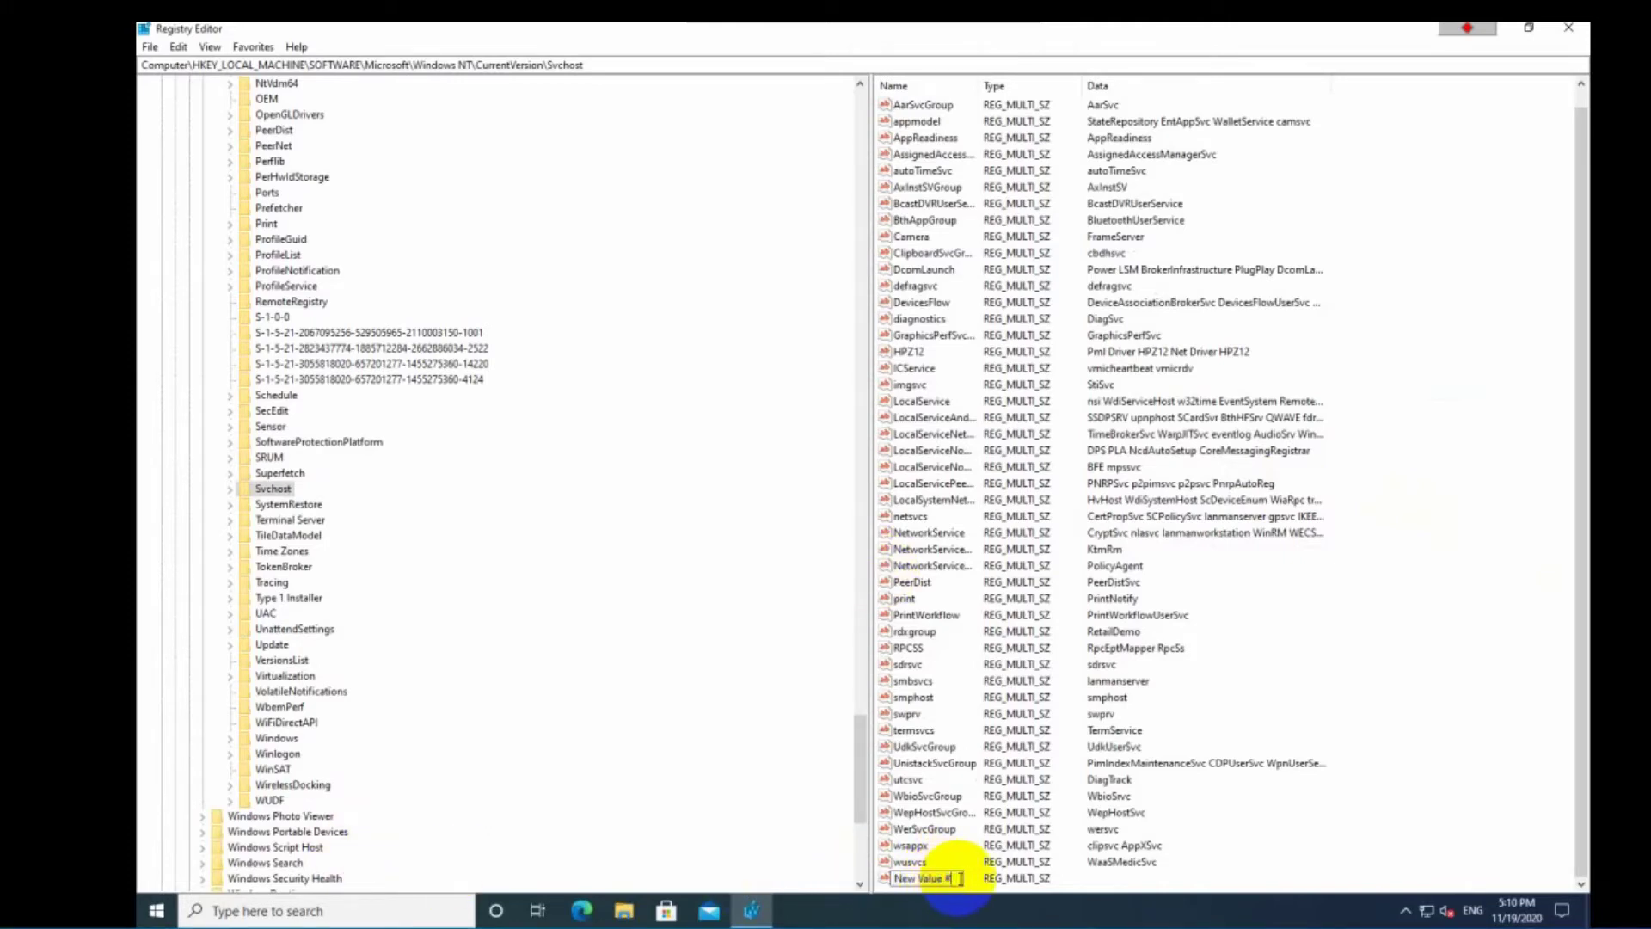
pyautogui.press('BackSpace')
pyautogui.write('GPS')
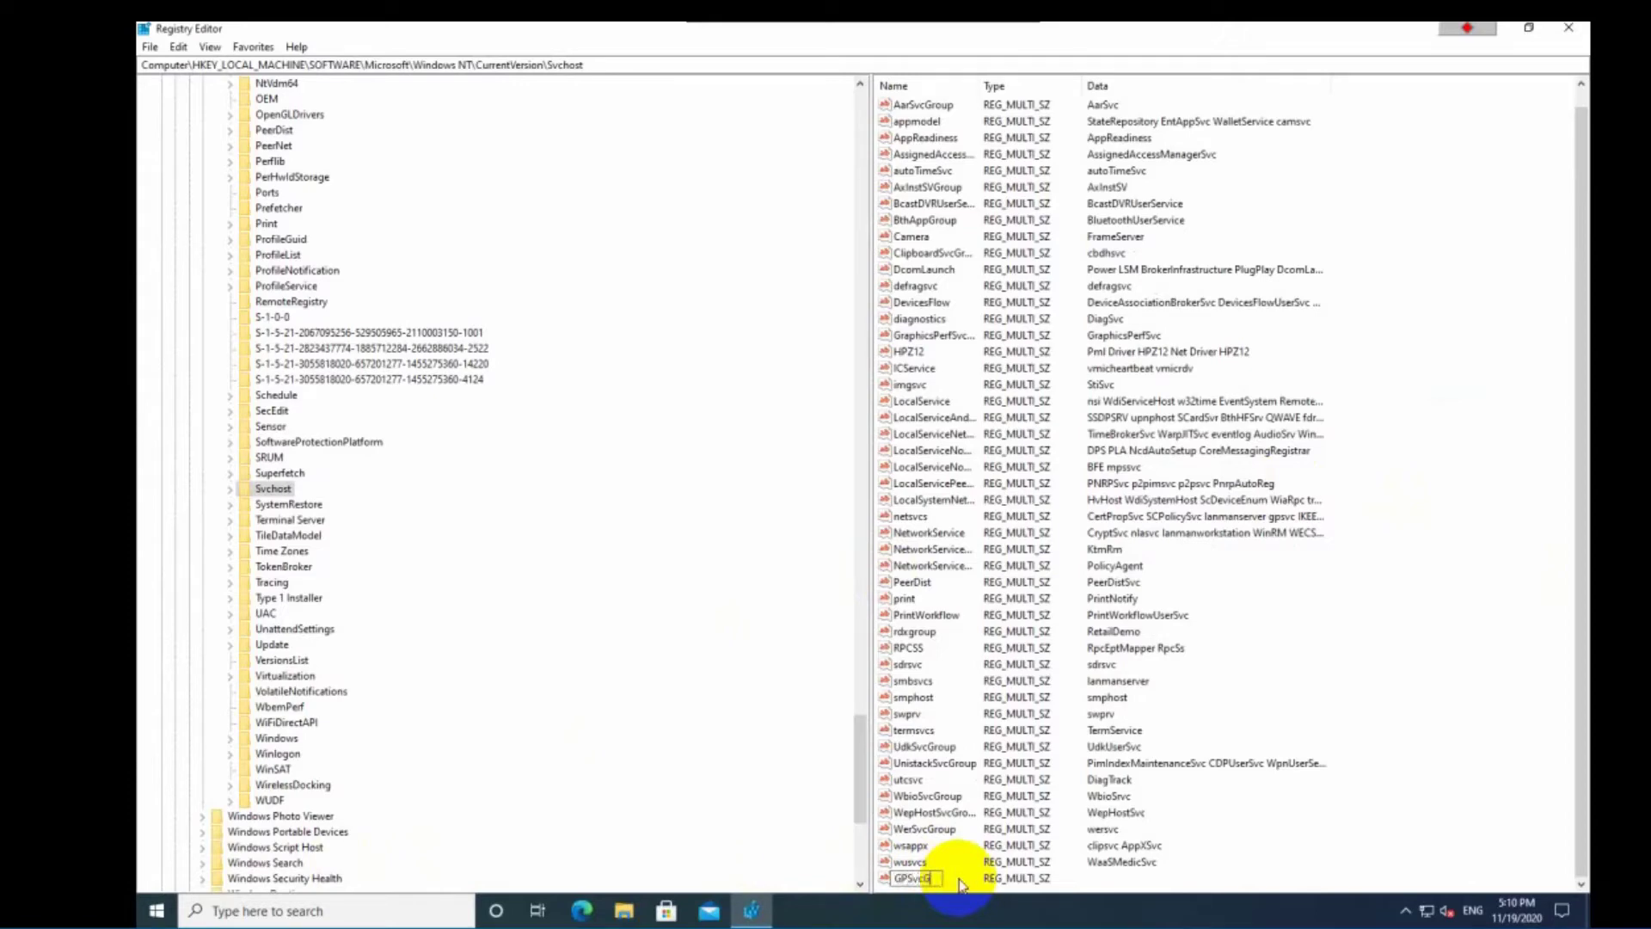
pyautogui.write('vcGroup')
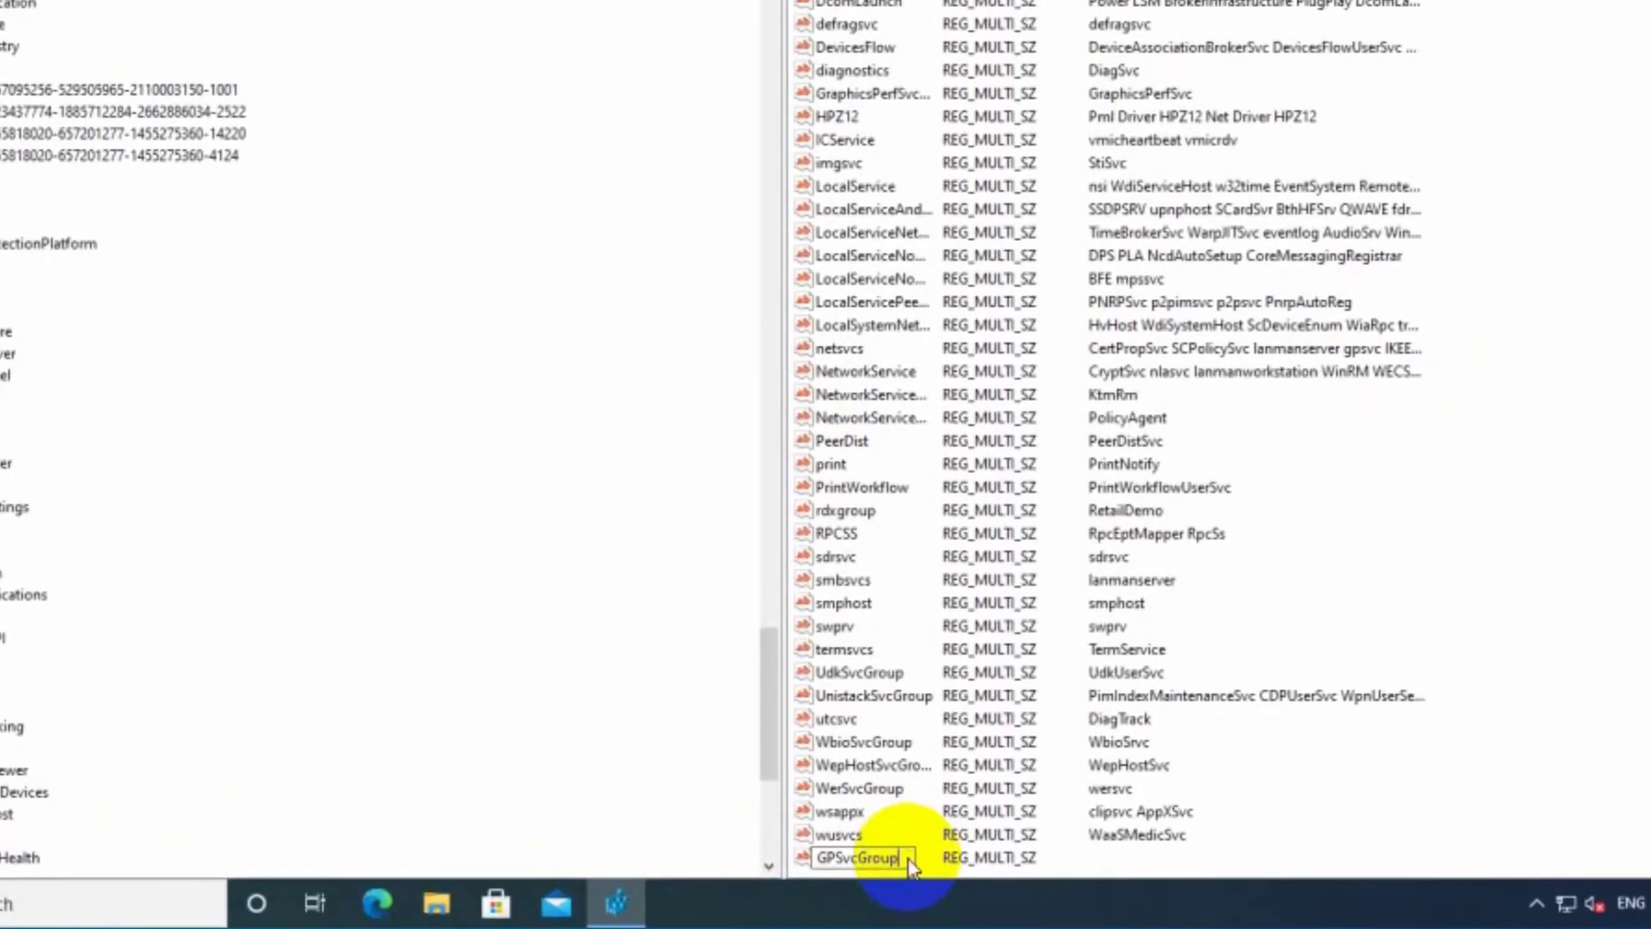
pyautogui.press('Return')
# Set the value data of GPSvcGroup to GPSvc and accept the removal of empty strings
pyautogui.doubleClick(868, 857)
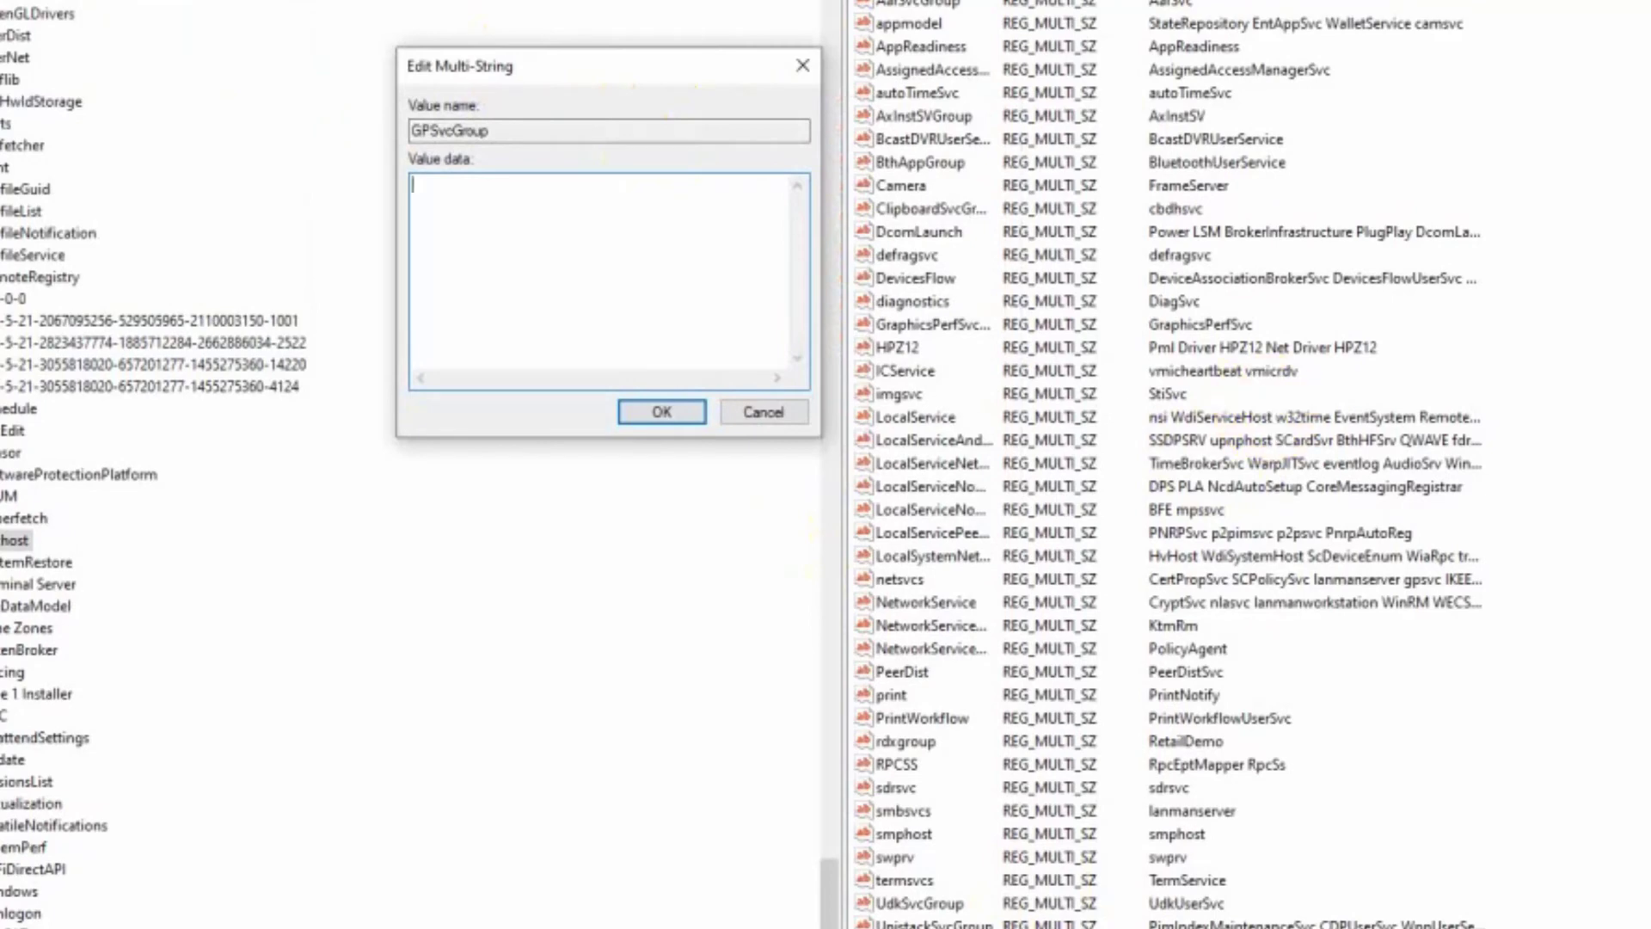
pyautogui.click(456, 191)
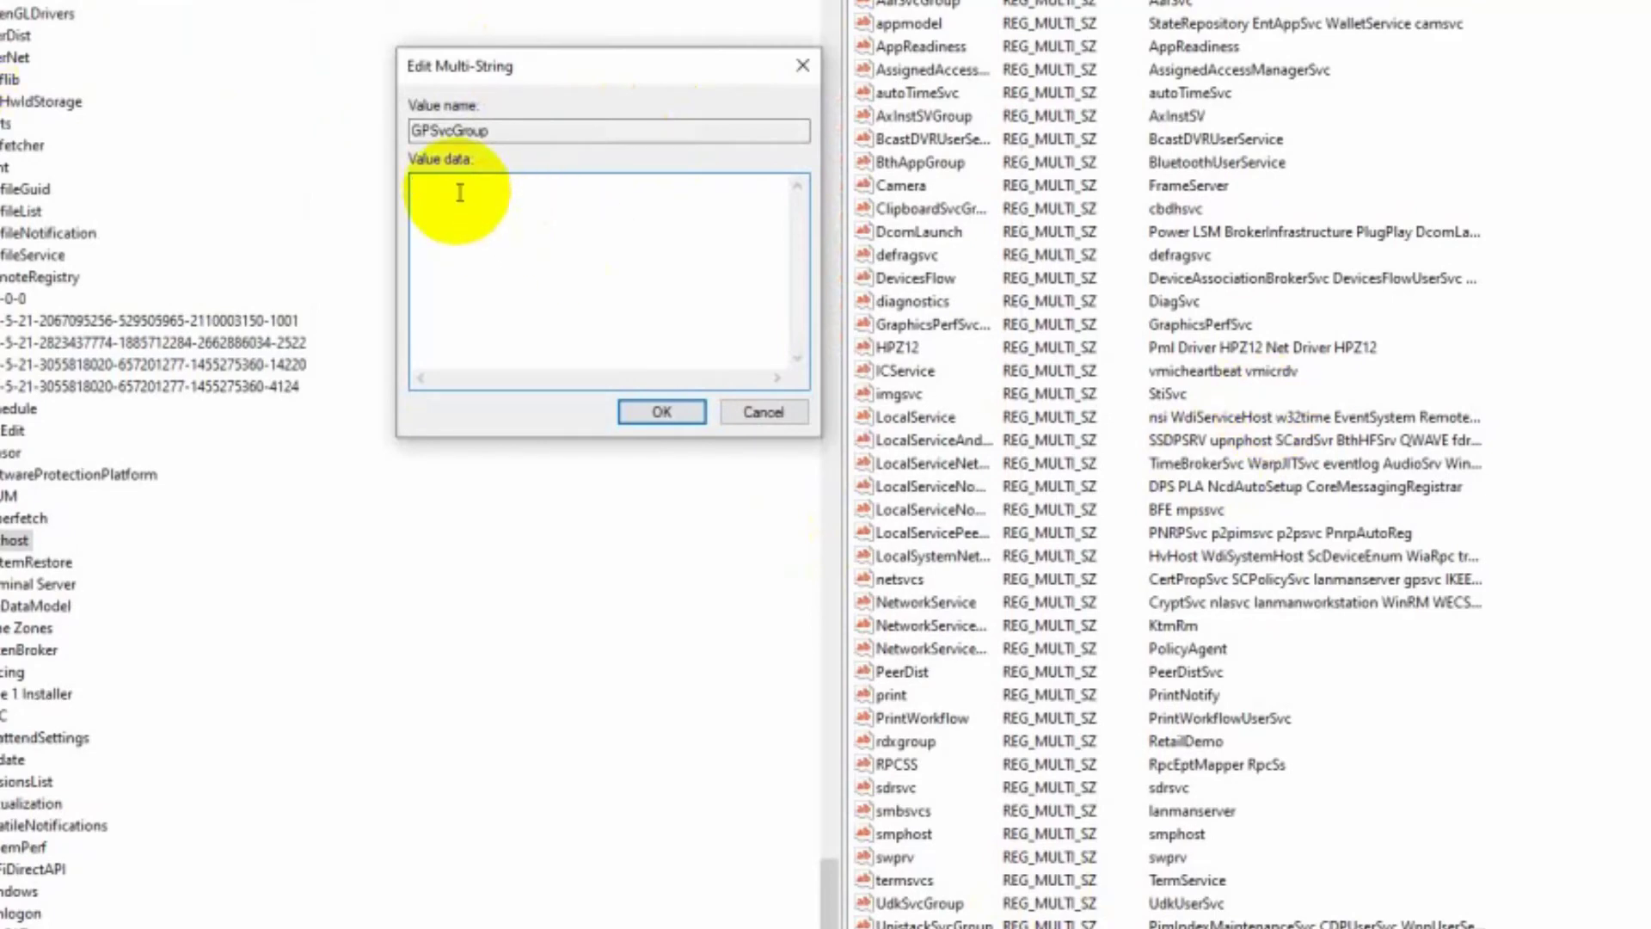
pyautogui.write('GPSvc')
pyautogui.click(660, 414)
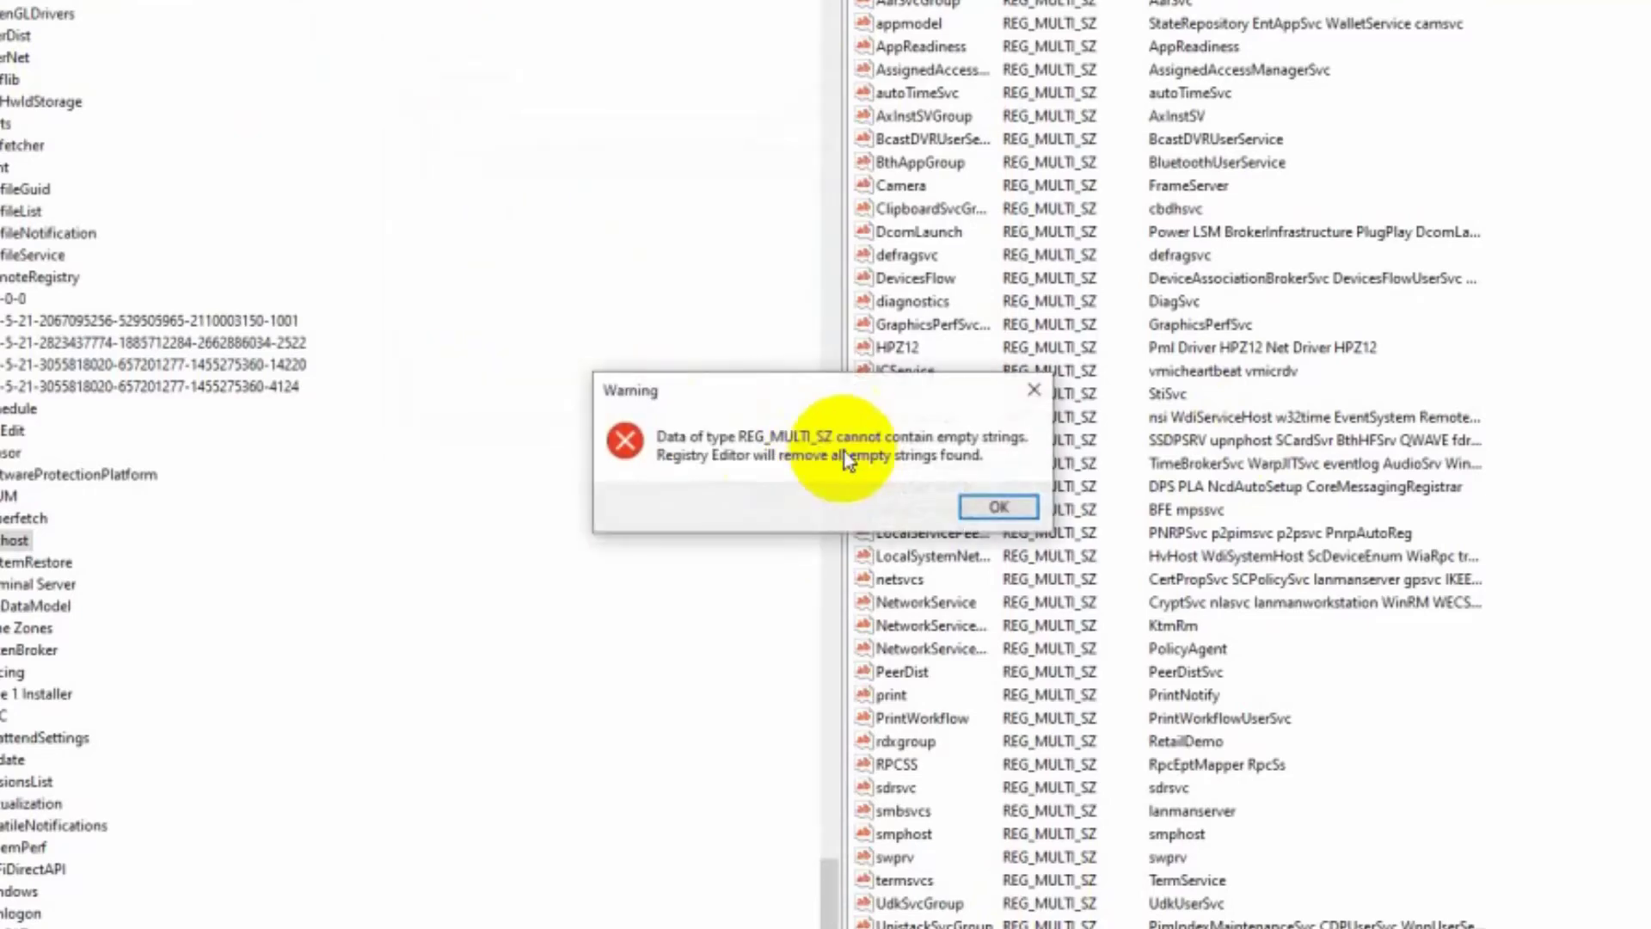
pyautogui.click(988, 514)
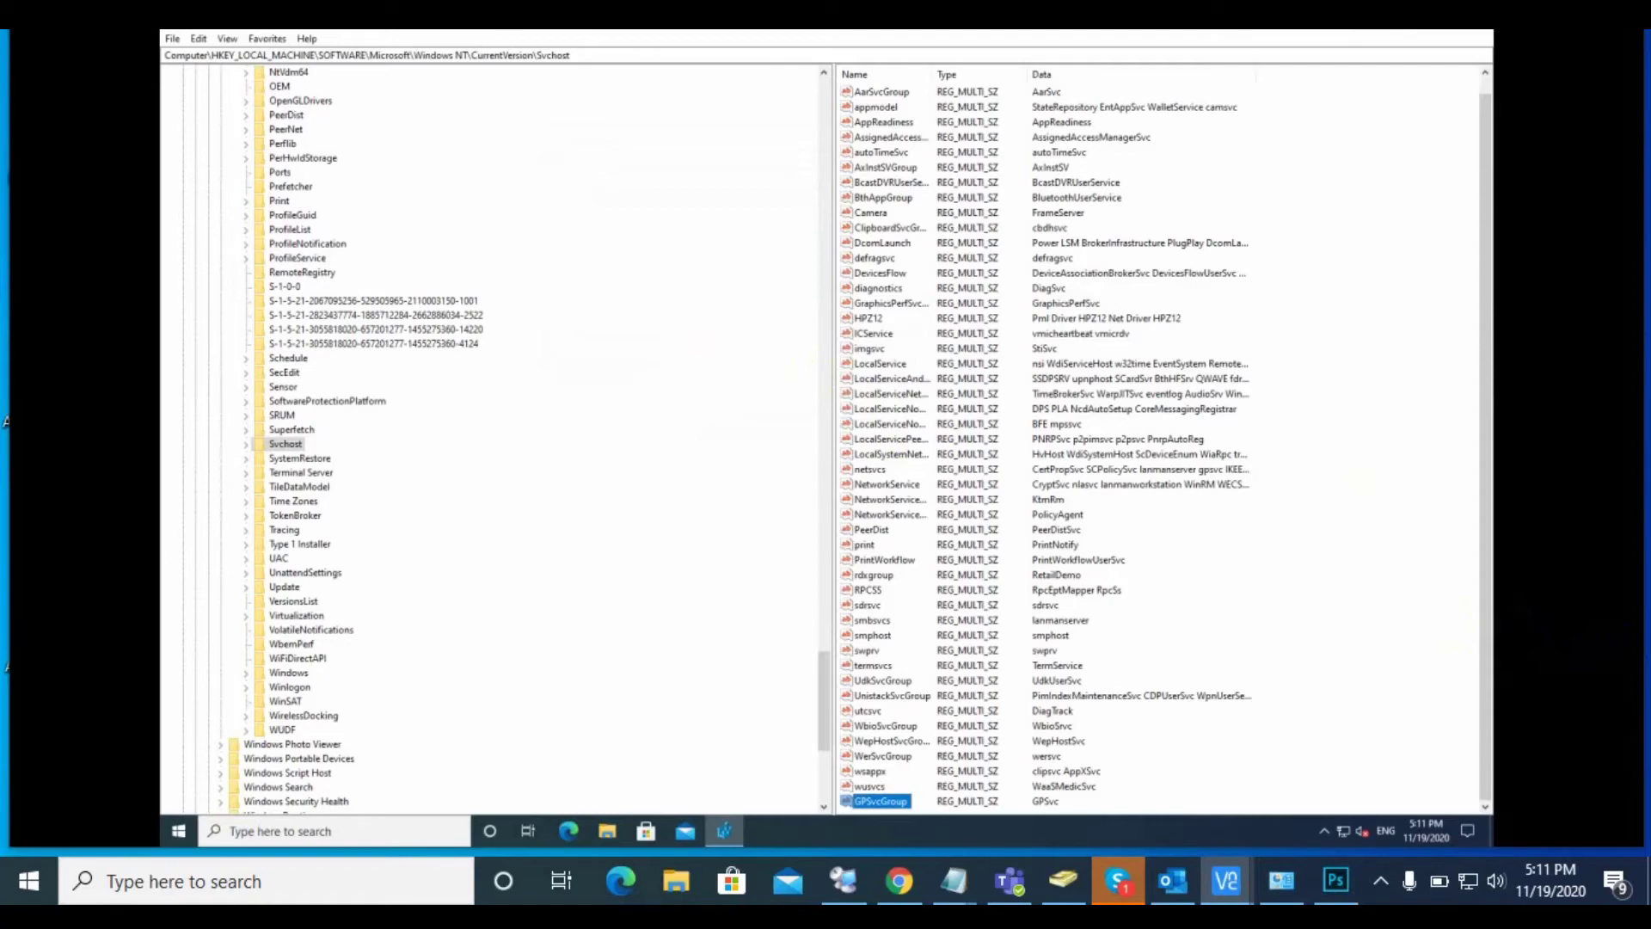
# Expand the Svchost key and create a new subkey under it named GPSVCGroup
pyautogui.click(246, 444)
pyautogui.rightClick(295, 219)
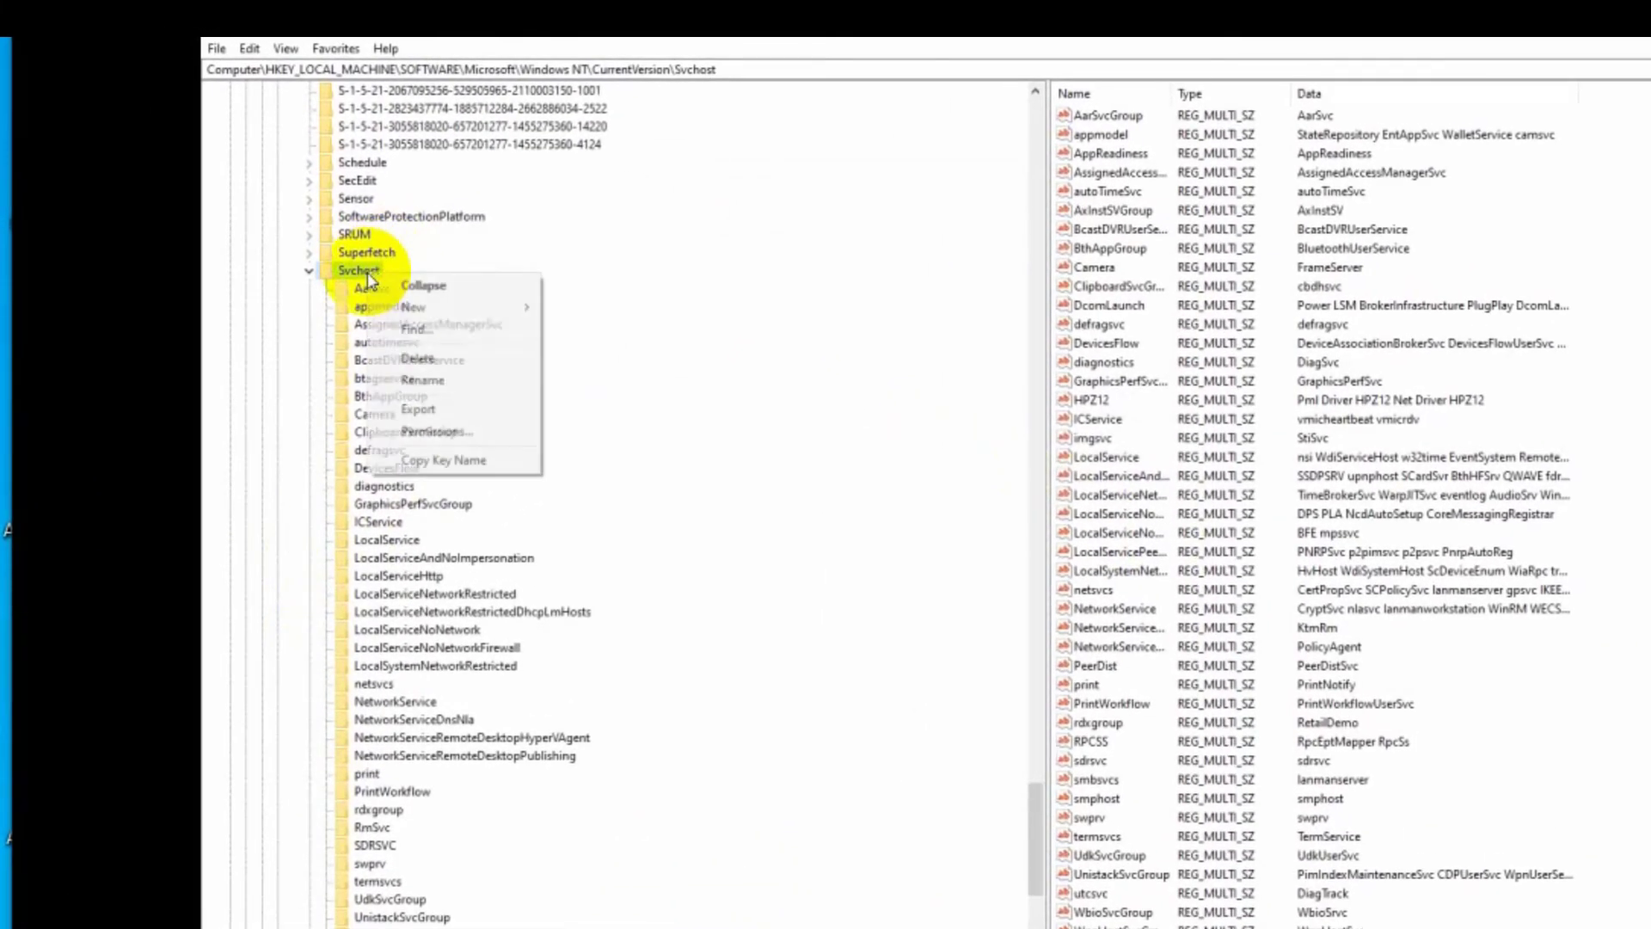
pyautogui.moveTo(421, 307)
pyautogui.click(578, 310)
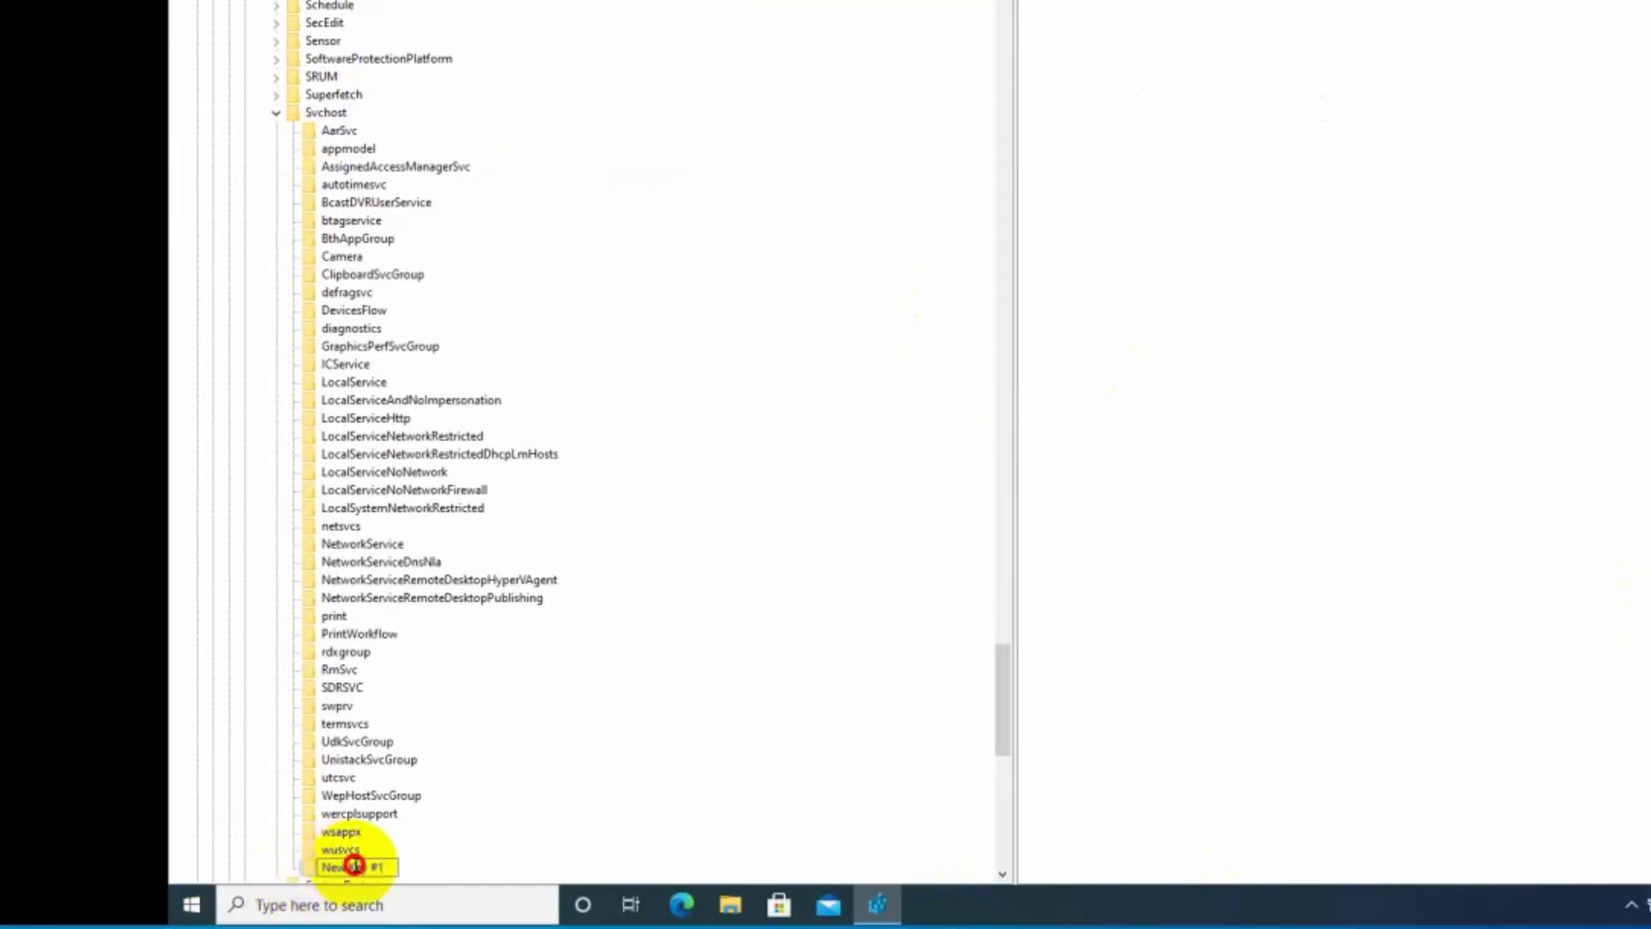
pyautogui.click(395, 866)
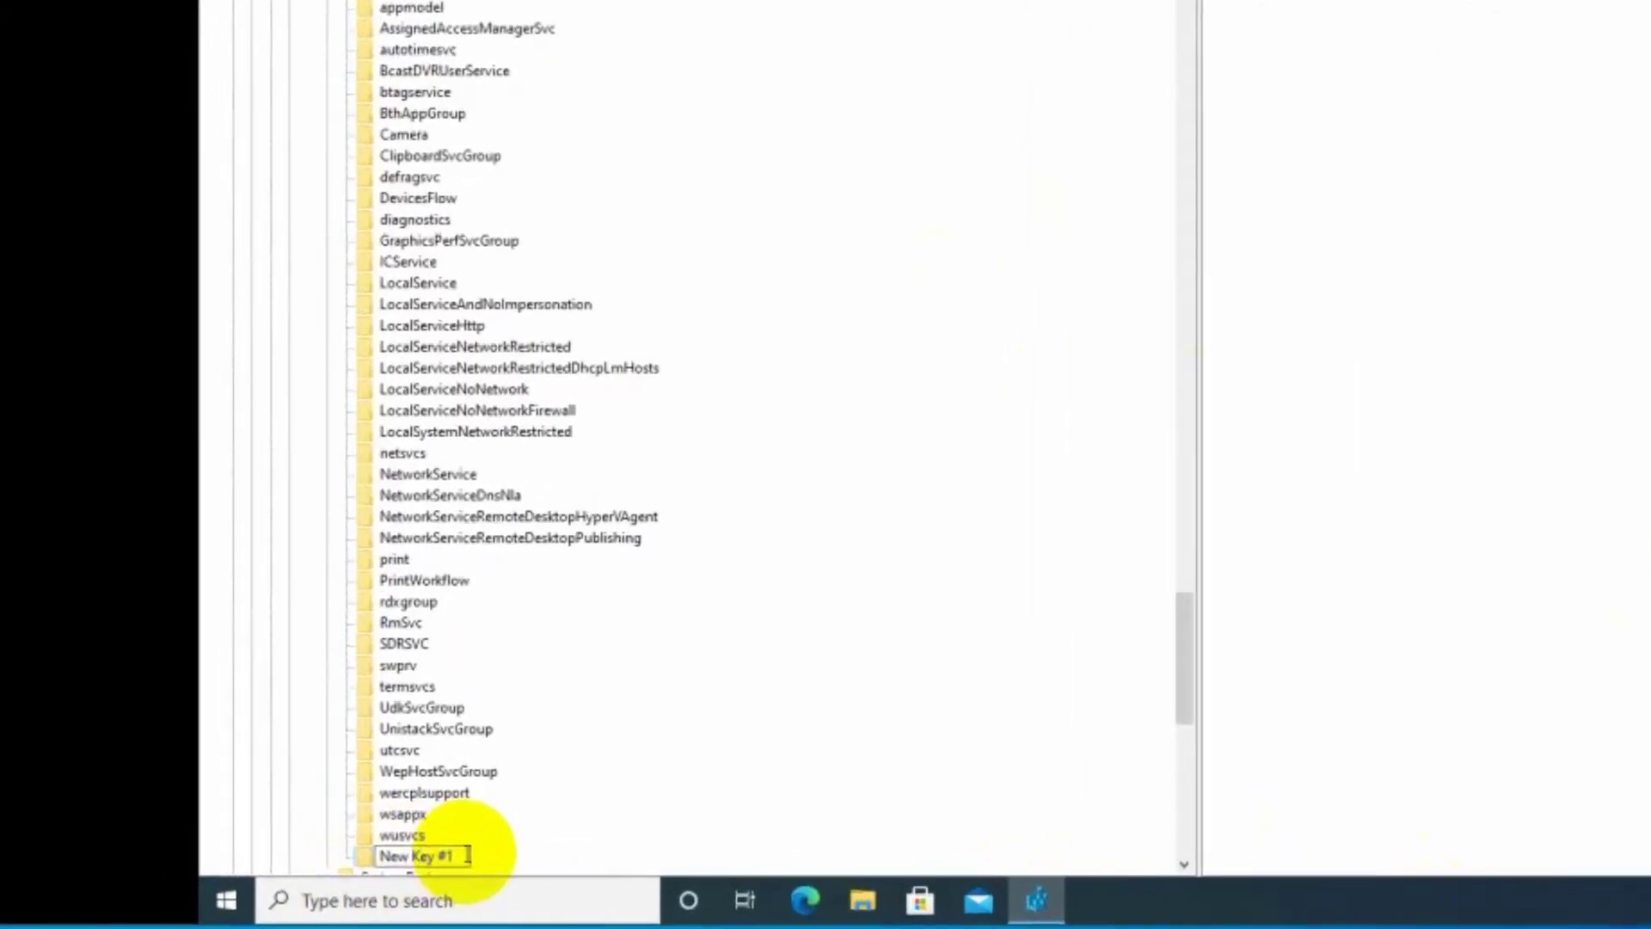
pyautogui.press('BackSpace')
pyautogui.press('BackSpace')
pyautogui.press('BackSpace')
pyautogui.press('BackSpace')
pyautogui.press('BackSpace')
pyautogui.press('BackSpace')
pyautogui.press('BackSpace')
pyautogui.press('BackSpace')
pyautogui.press('BackSpace')
pyautogui.press('BackSpace')
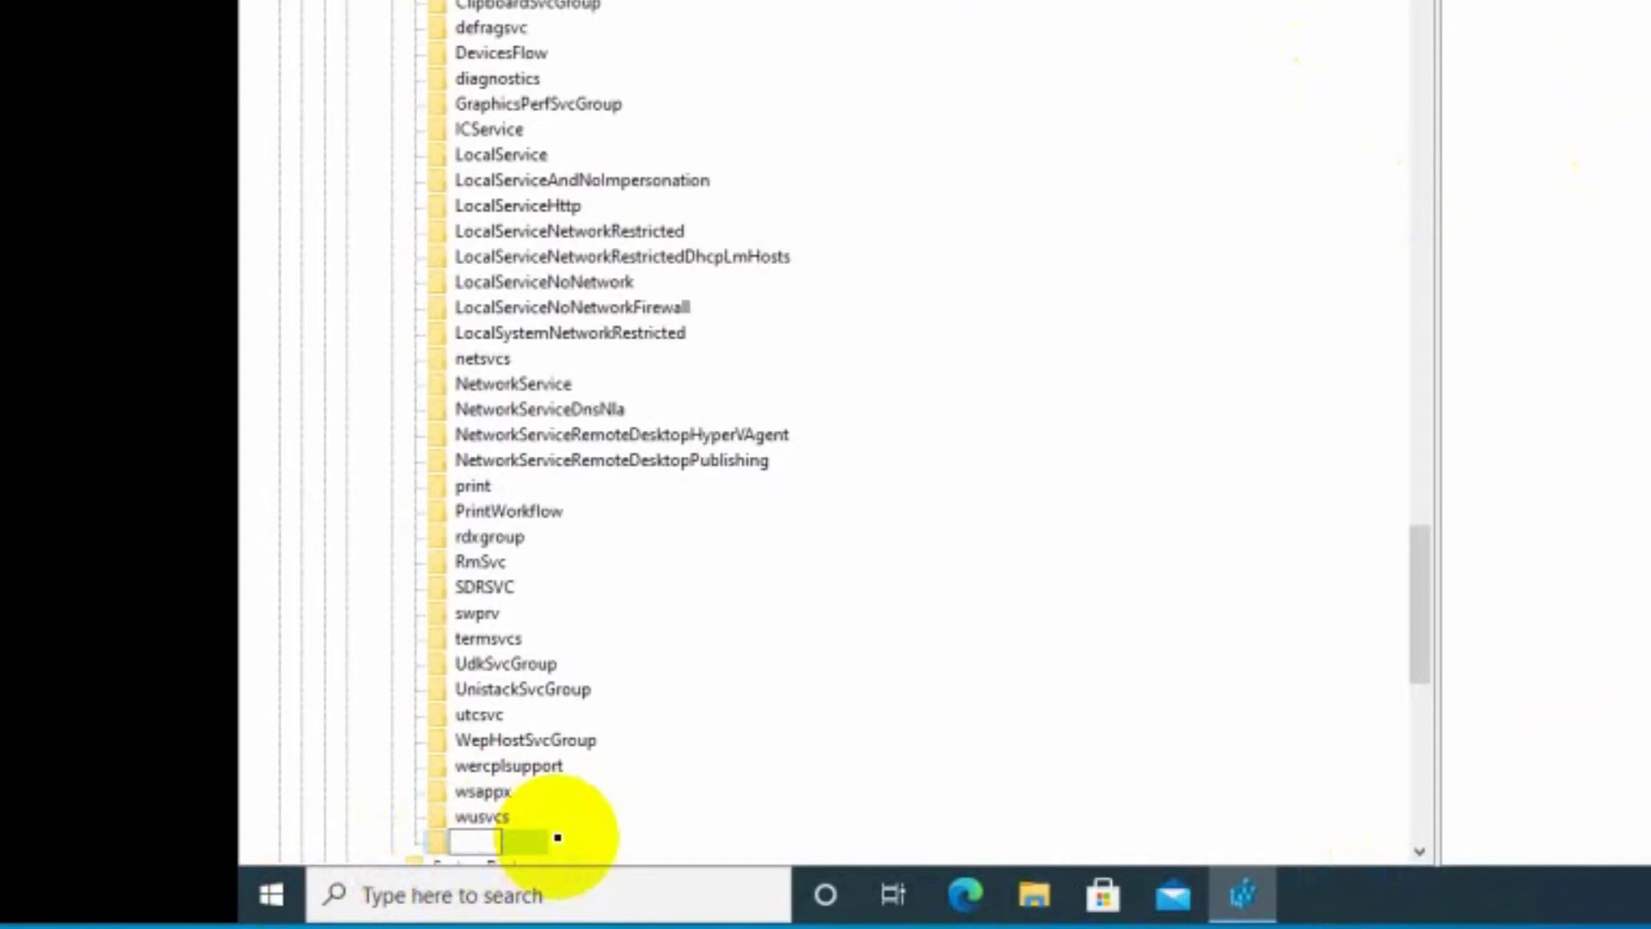
pyautogui.write('GPSVCG')
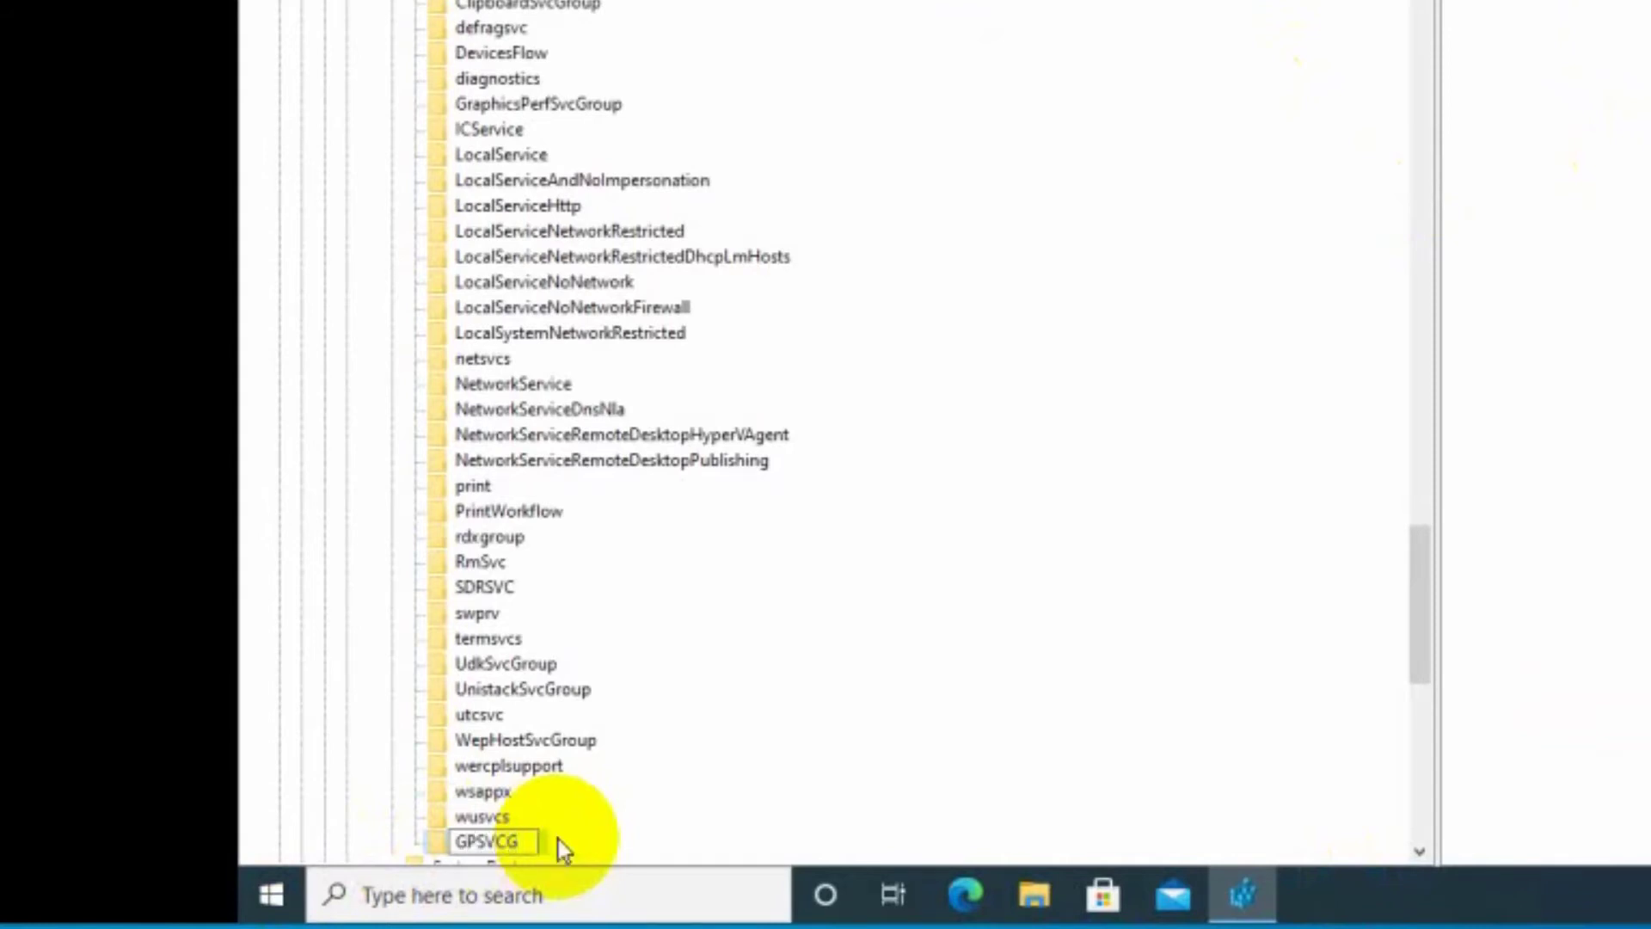
pyautogui.write('roup')
pyautogui.press('Return')
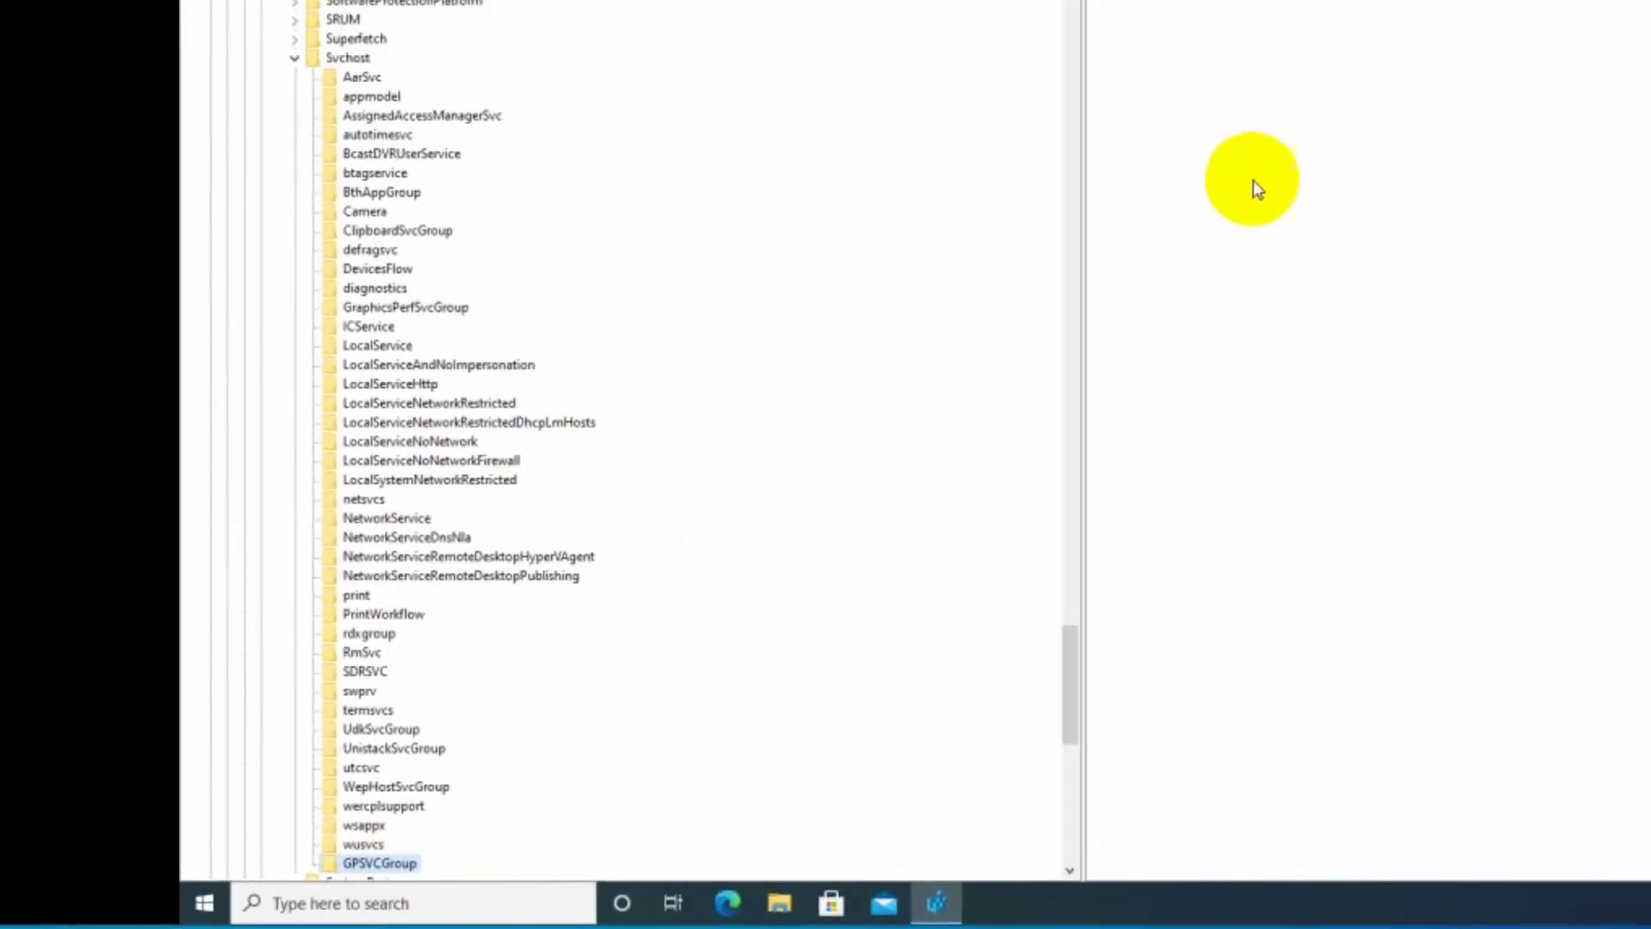
# Create a DWORD (32-bit) value named AuthenticationCapabilities in the GPSVCGroup key and widen the Name column to fit it
pyautogui.rightClick(1042, 274)
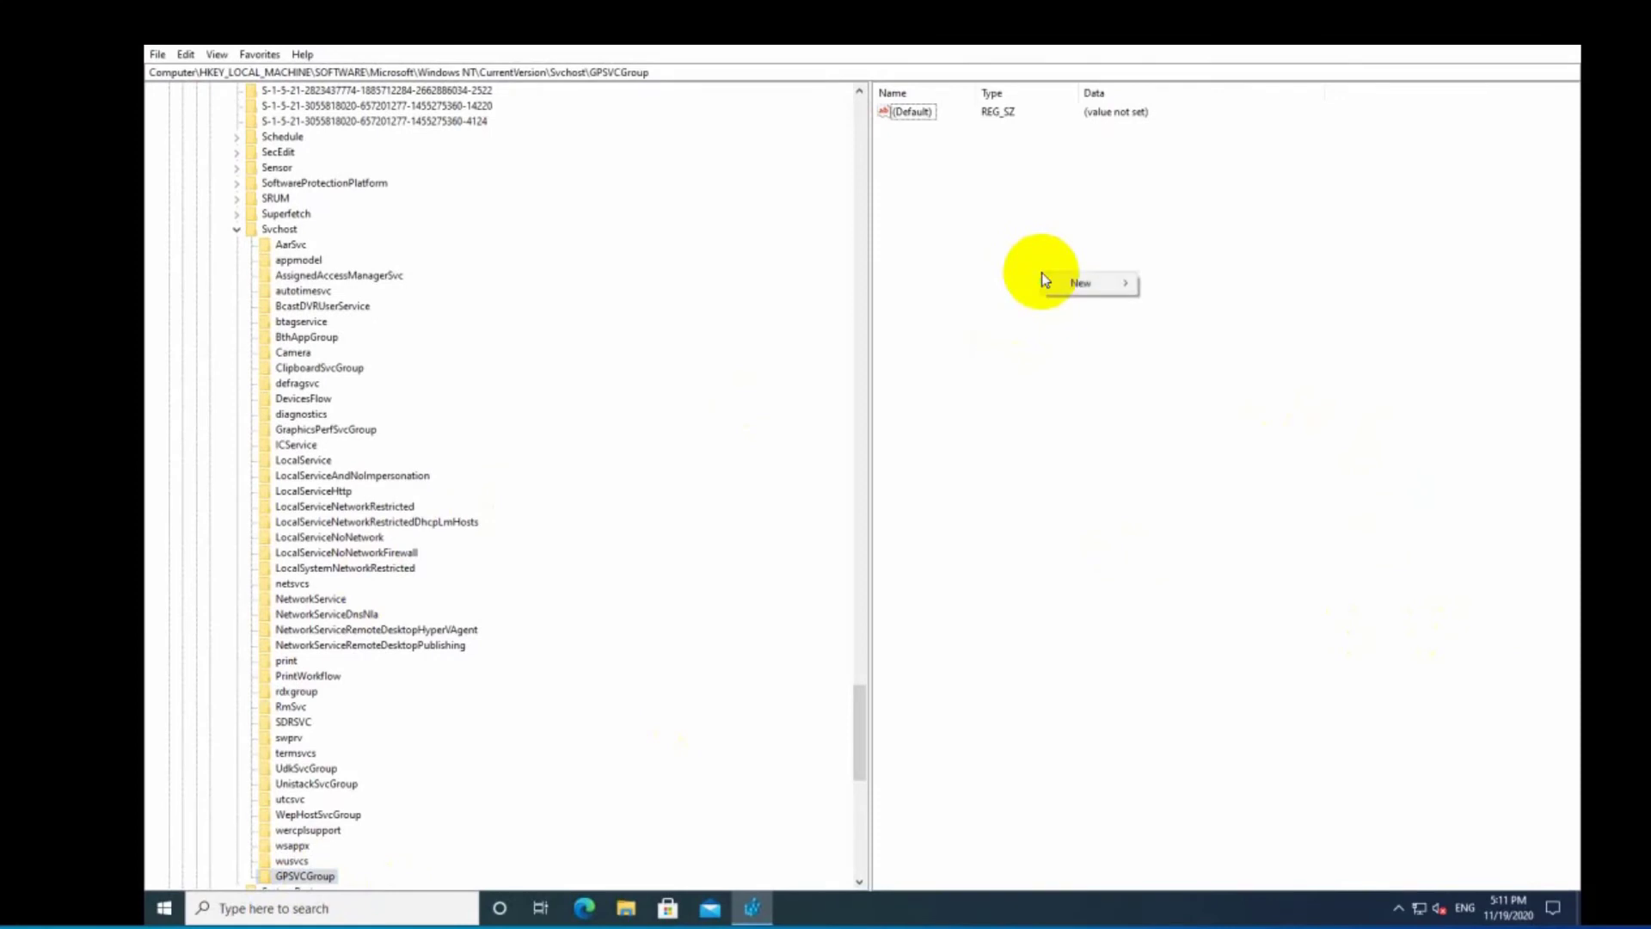
pyautogui.moveTo(1085, 295)
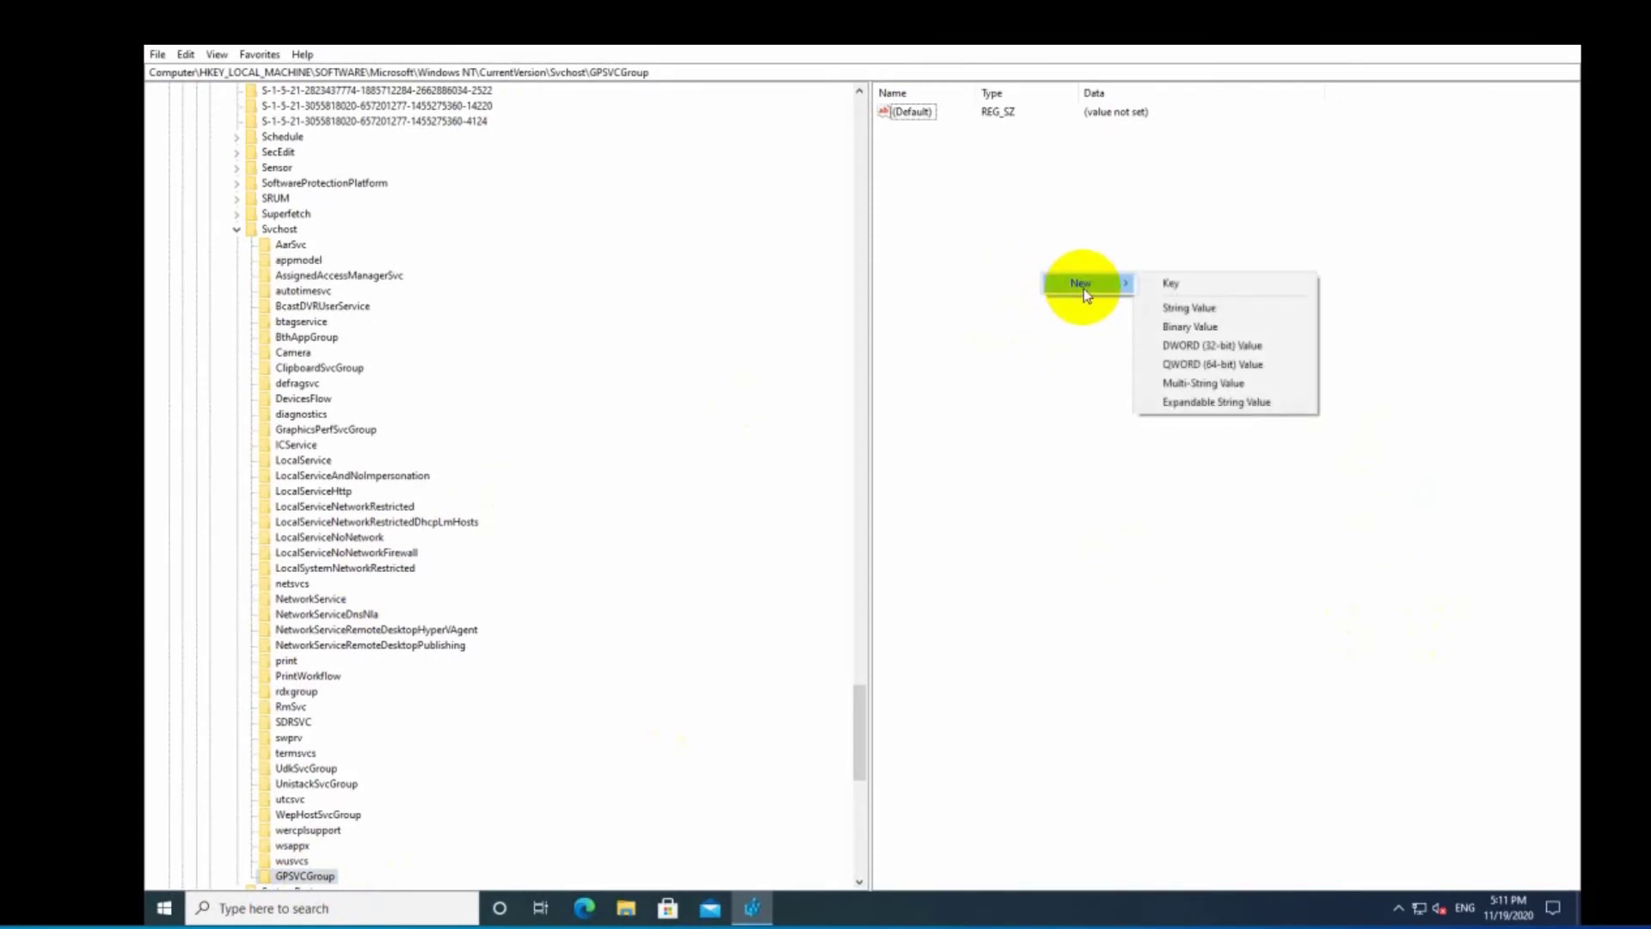
pyautogui.click(1190, 344)
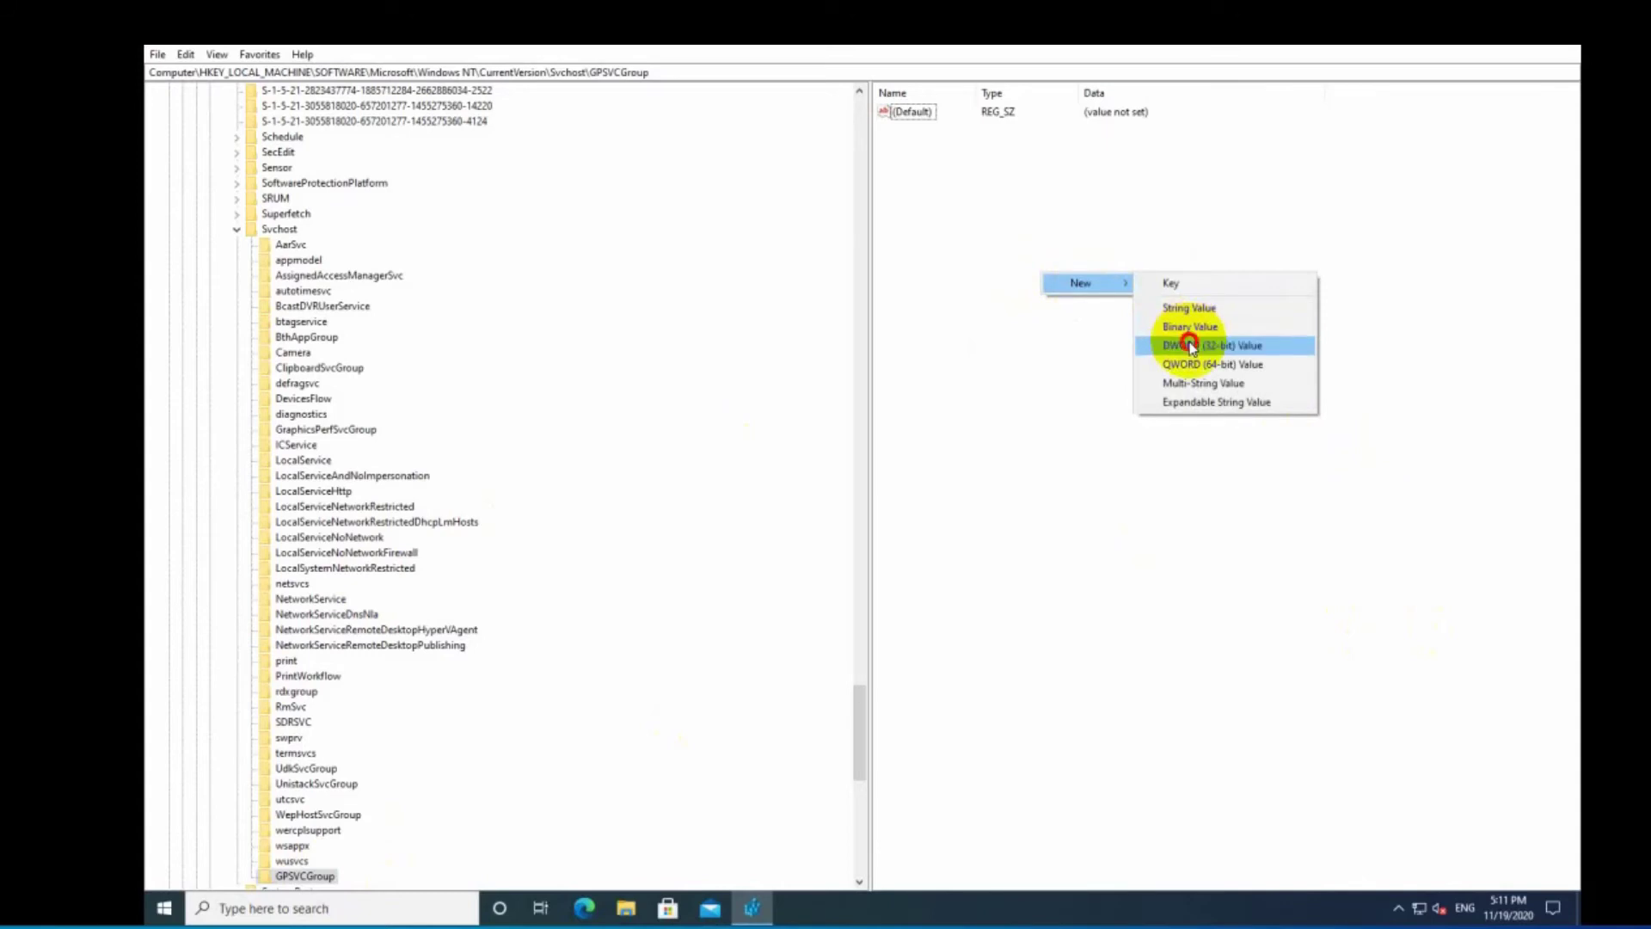
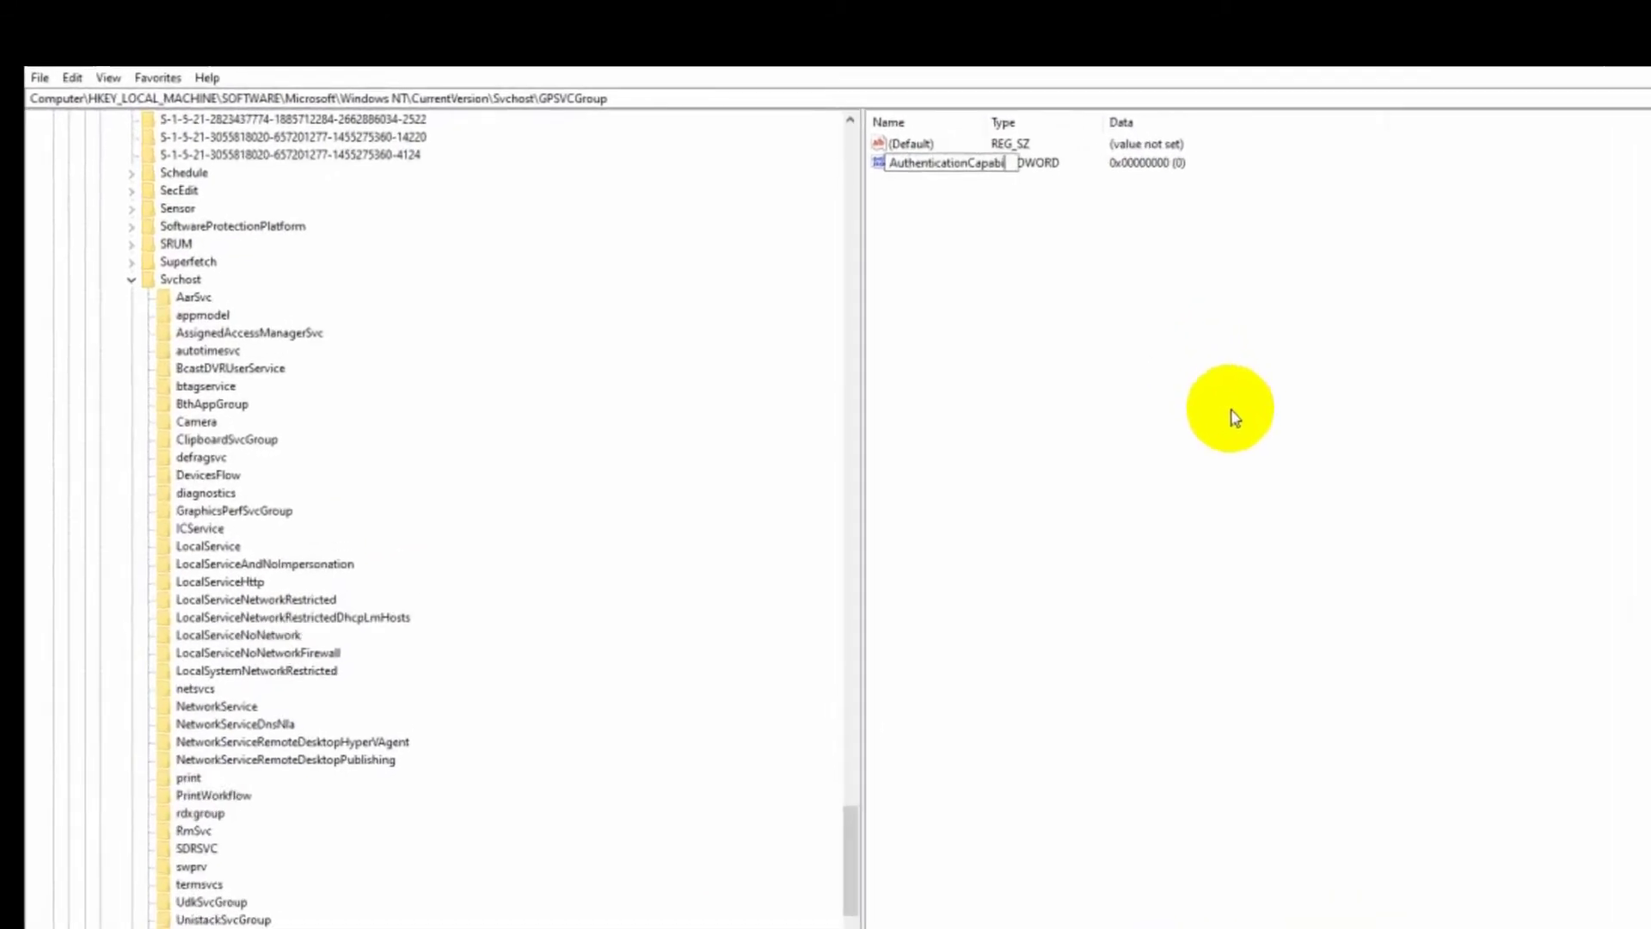
pyautogui.write('s')
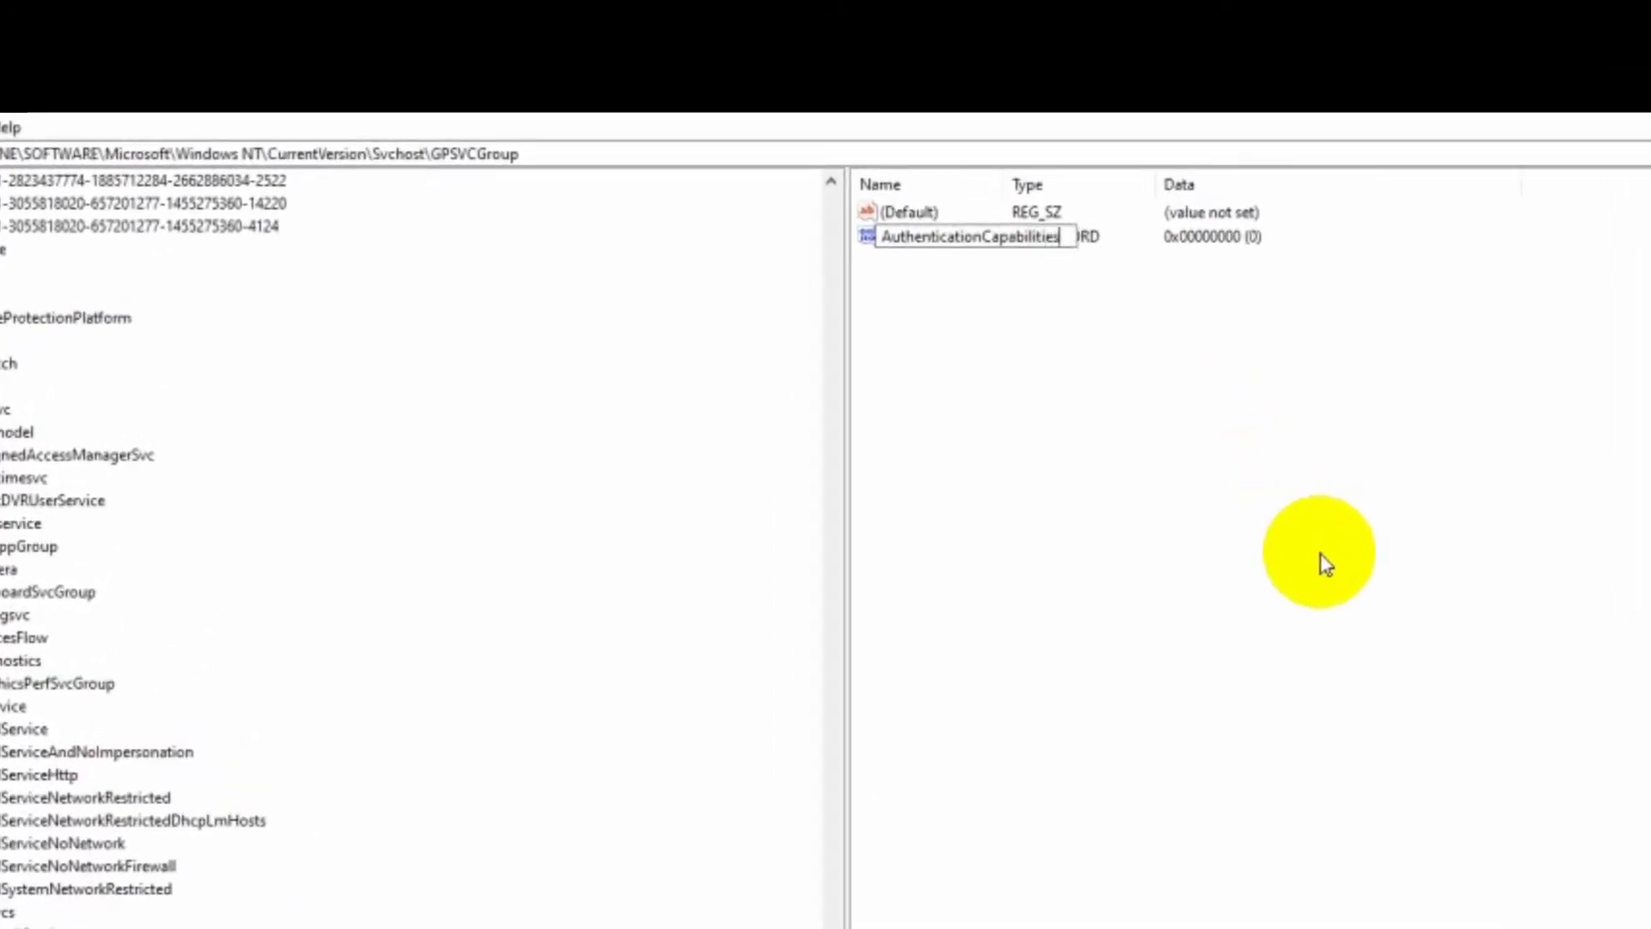
pyautogui.press('Return')
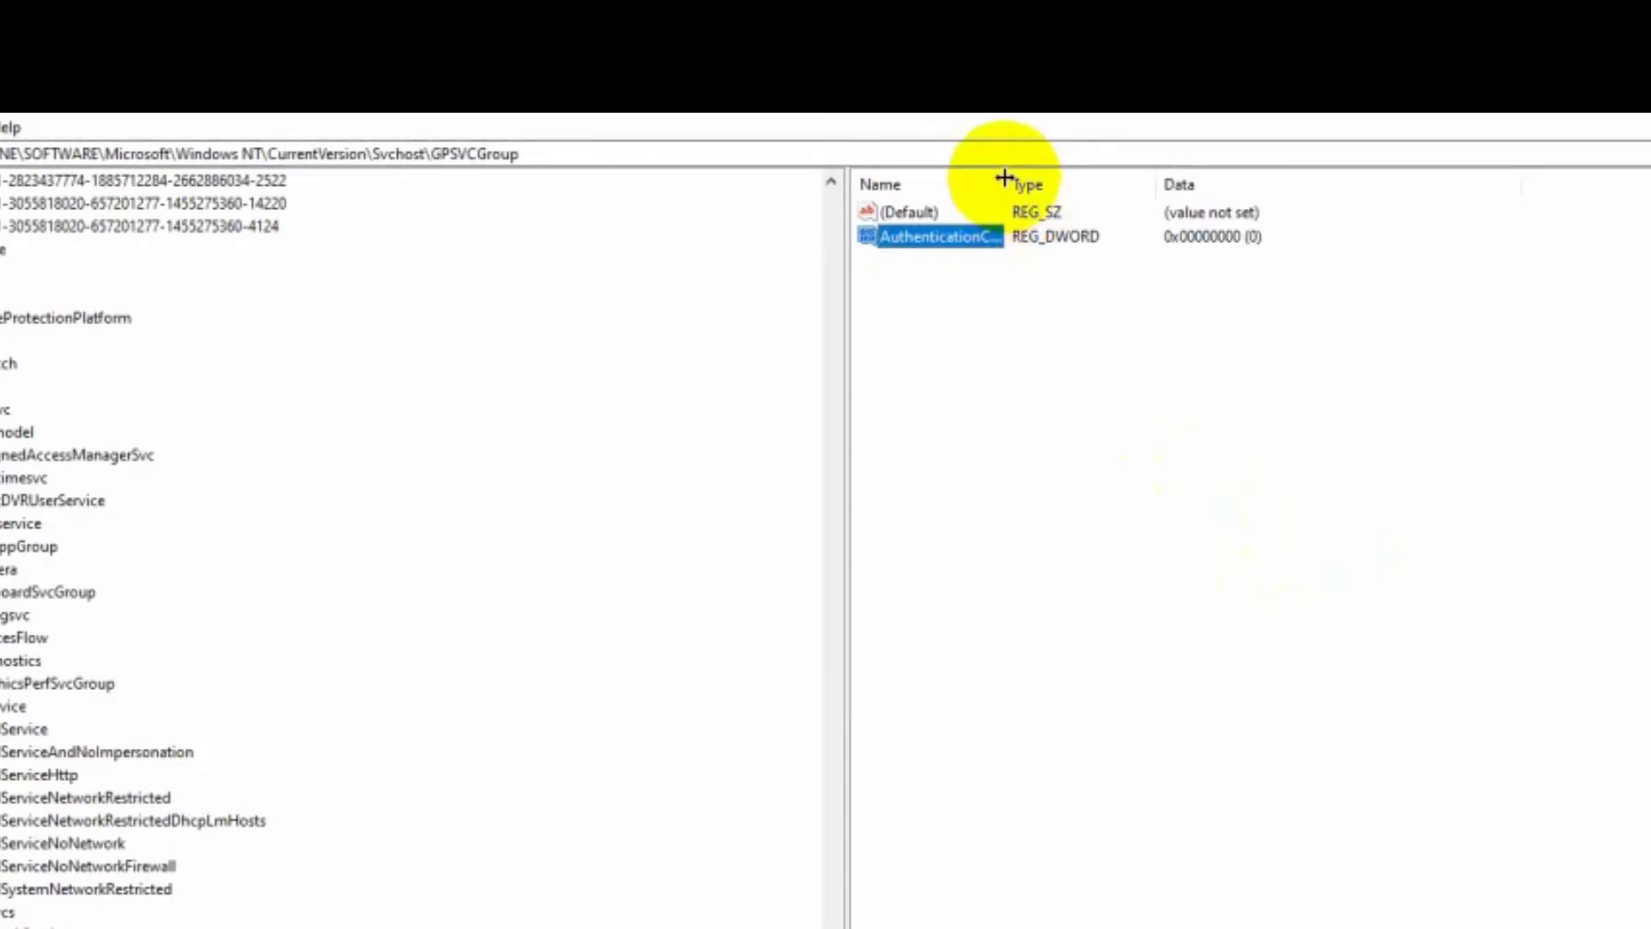
pyautogui.moveTo(1003, 178); pyautogui.dragTo(1154, 182)
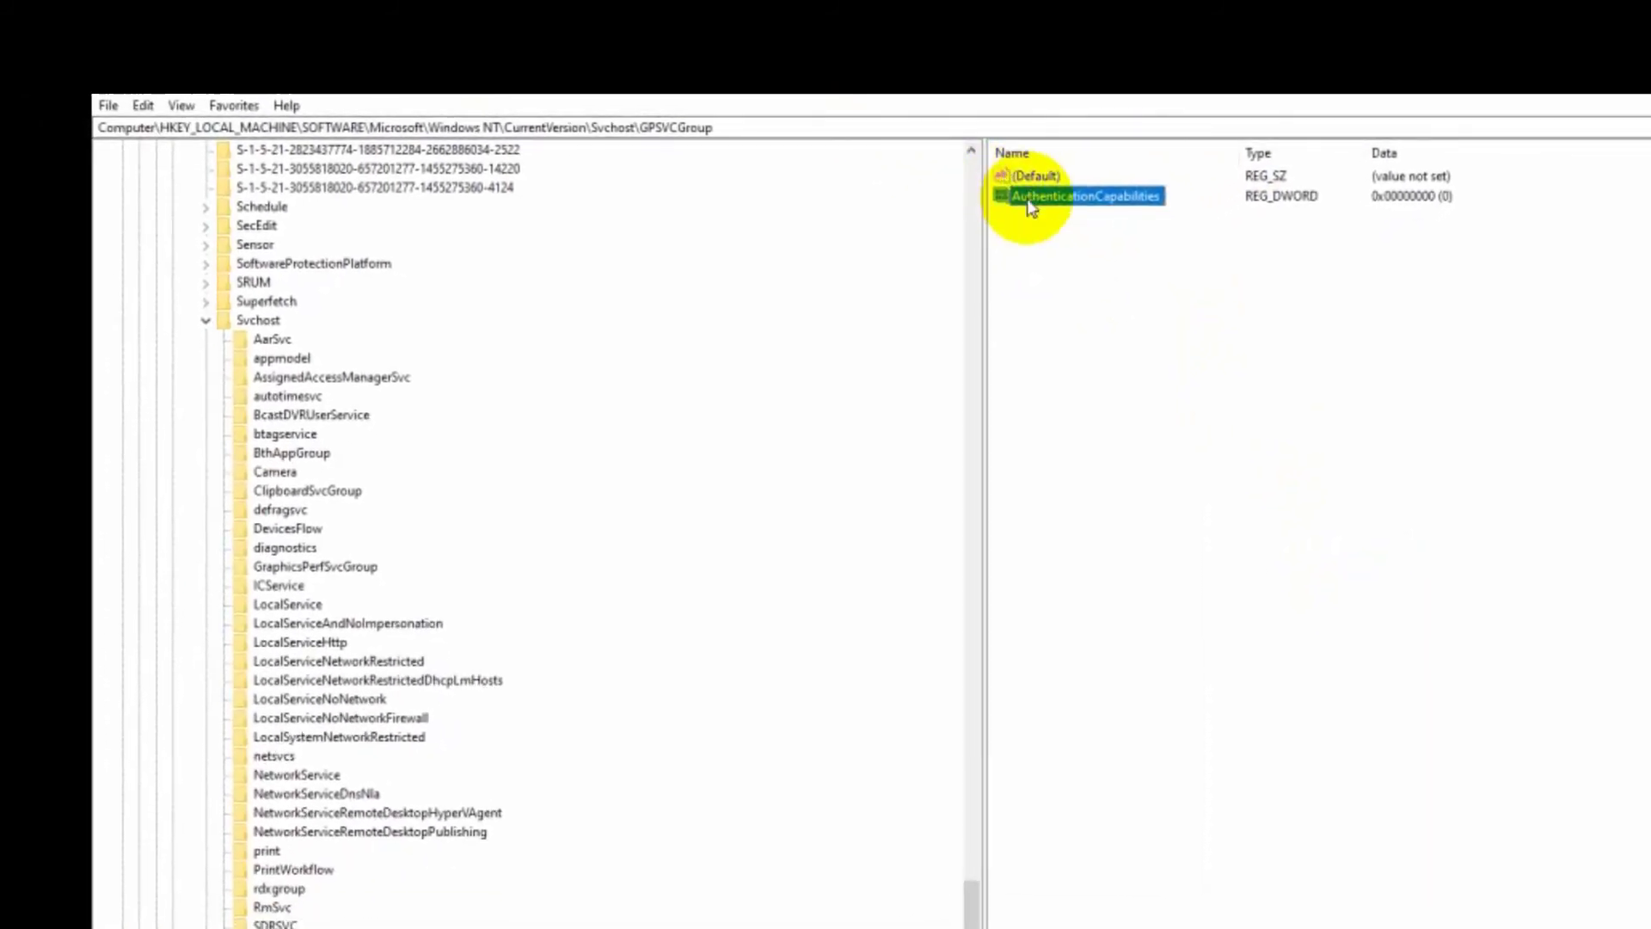
# Set the value data of AuthenticationCapabilities to 12320 in hexadecimal base
pyautogui.doubleClick(1028, 198)
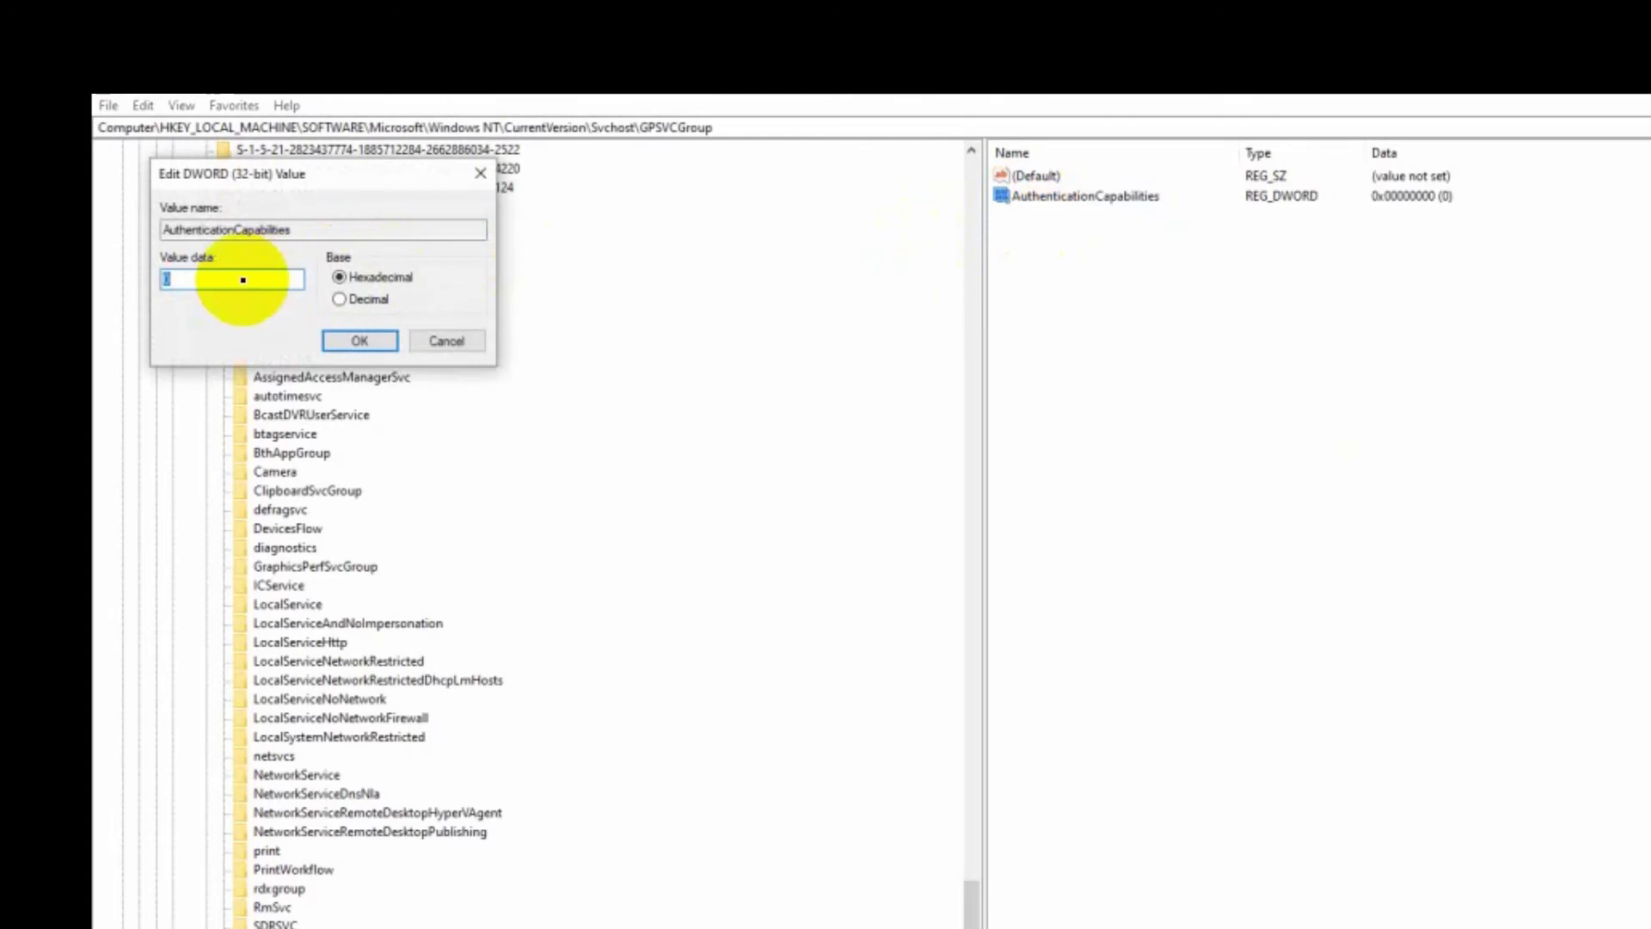
pyautogui.write('1232')
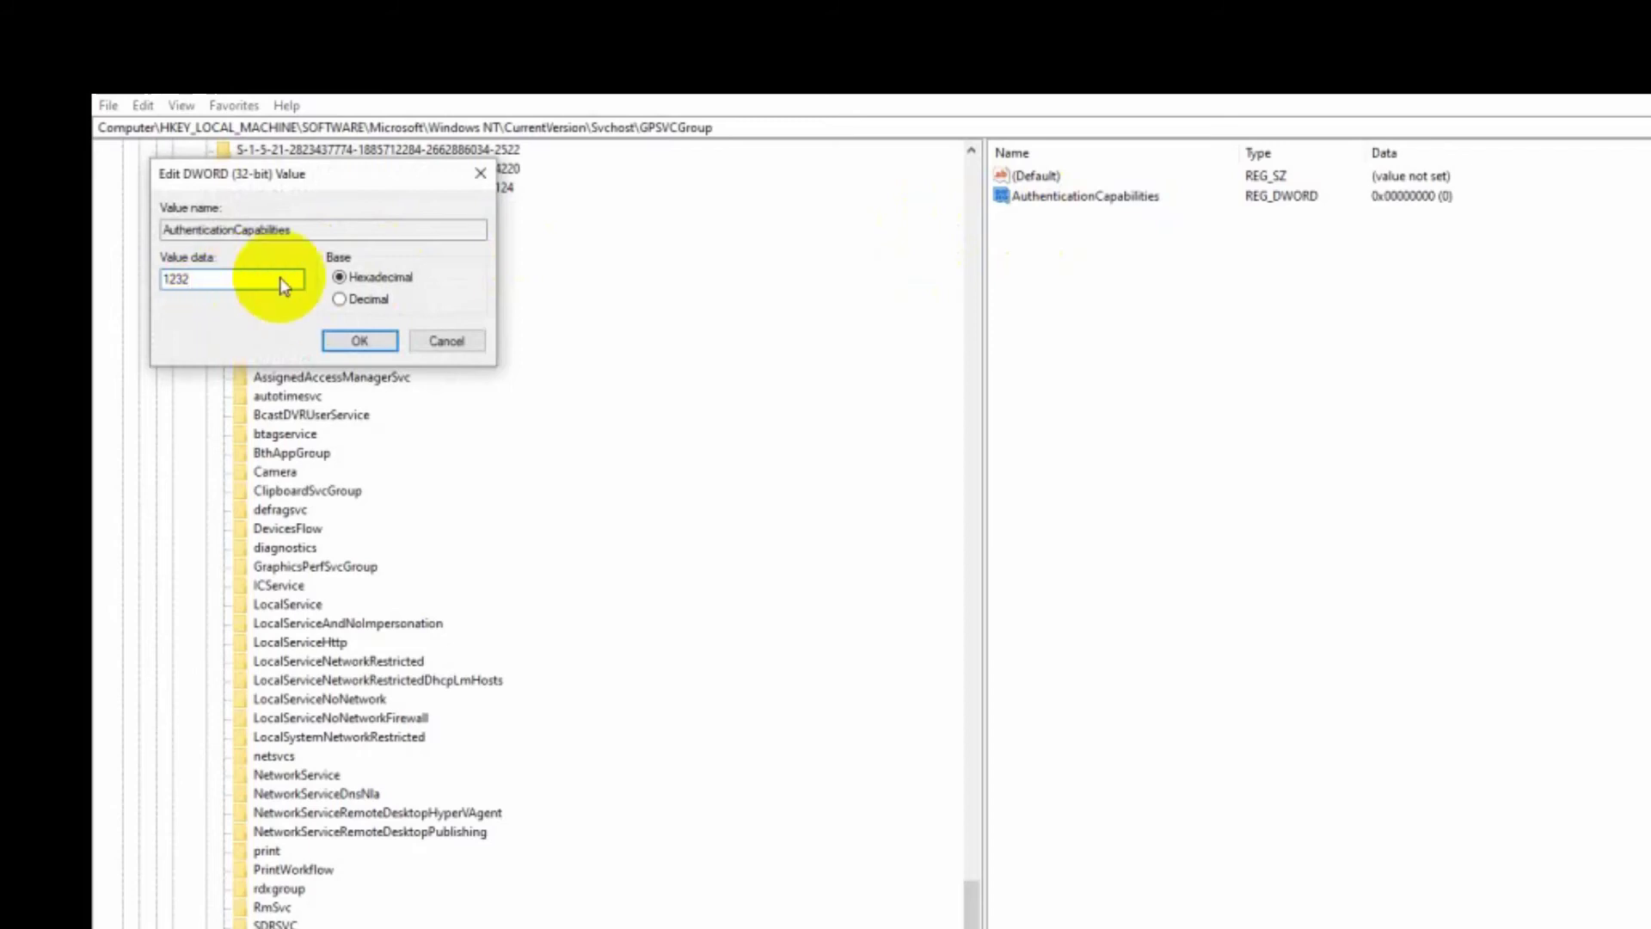
pyautogui.click(384, 342)
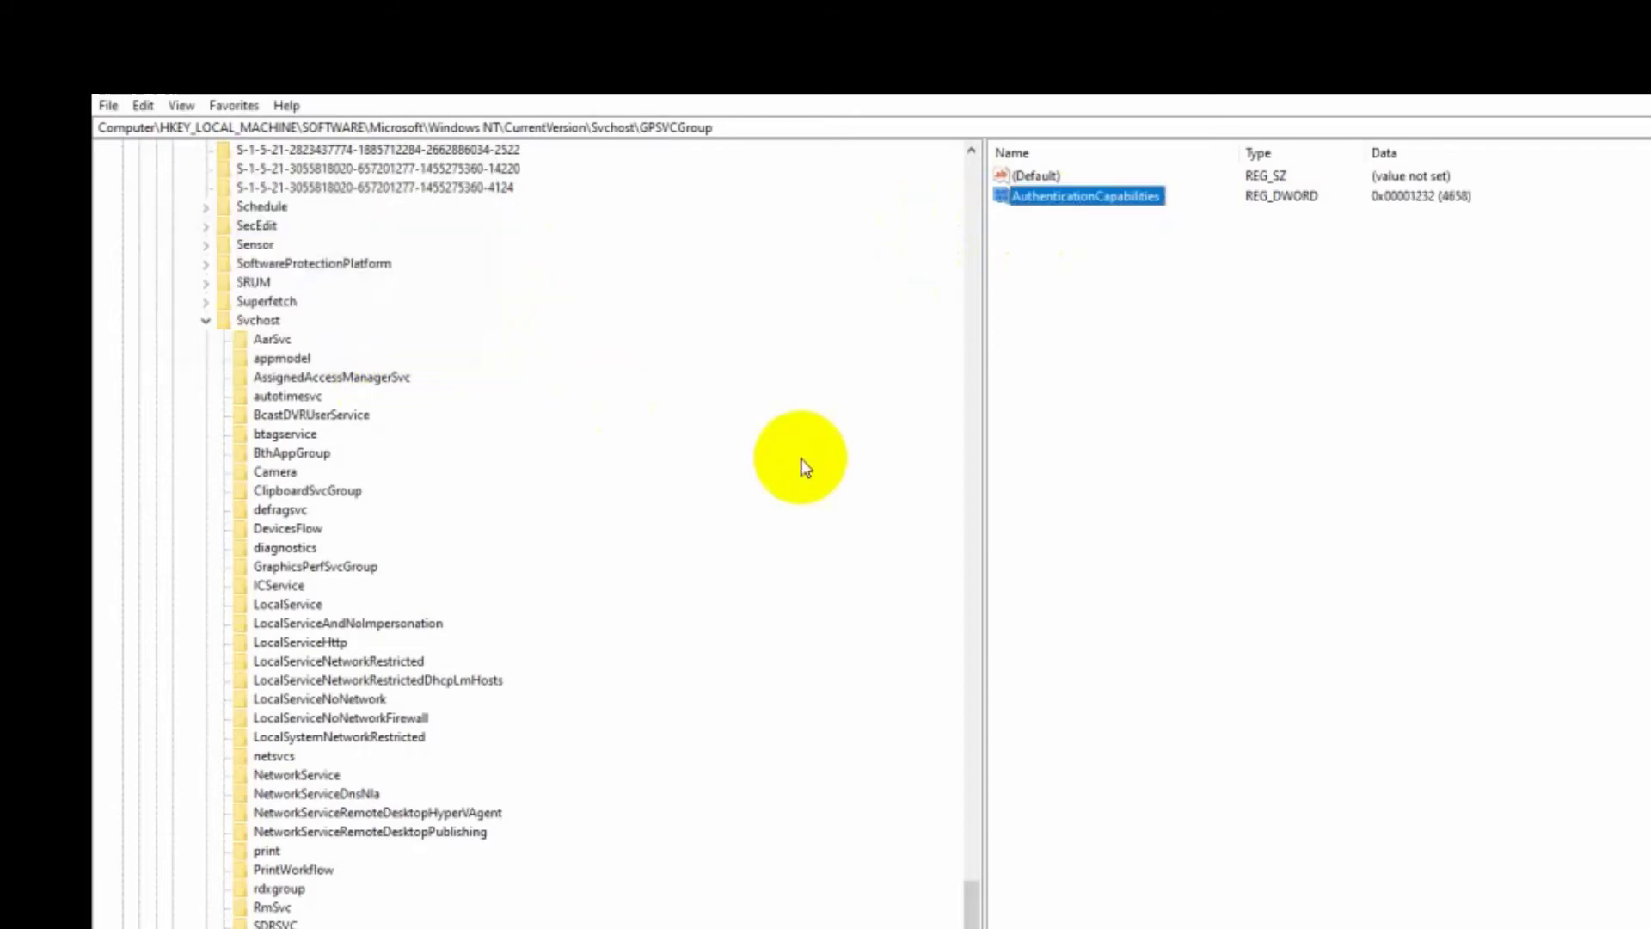
pyautogui.doubleClick(1074, 198)
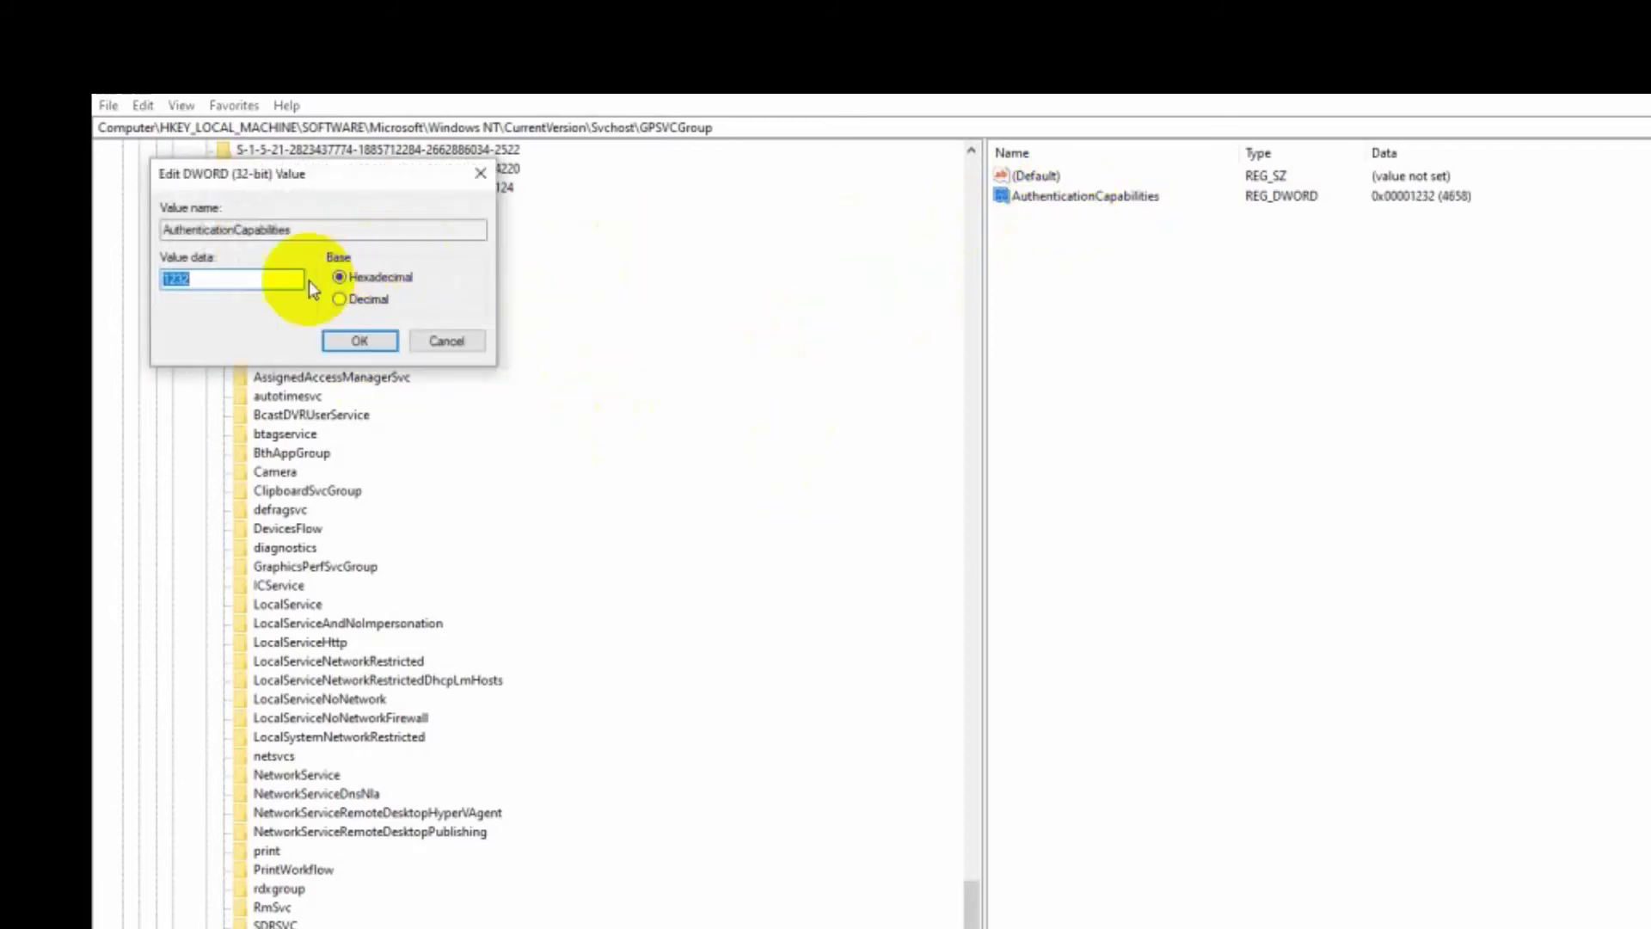
pyautogui.click(282, 280)
pyautogui.write('0')
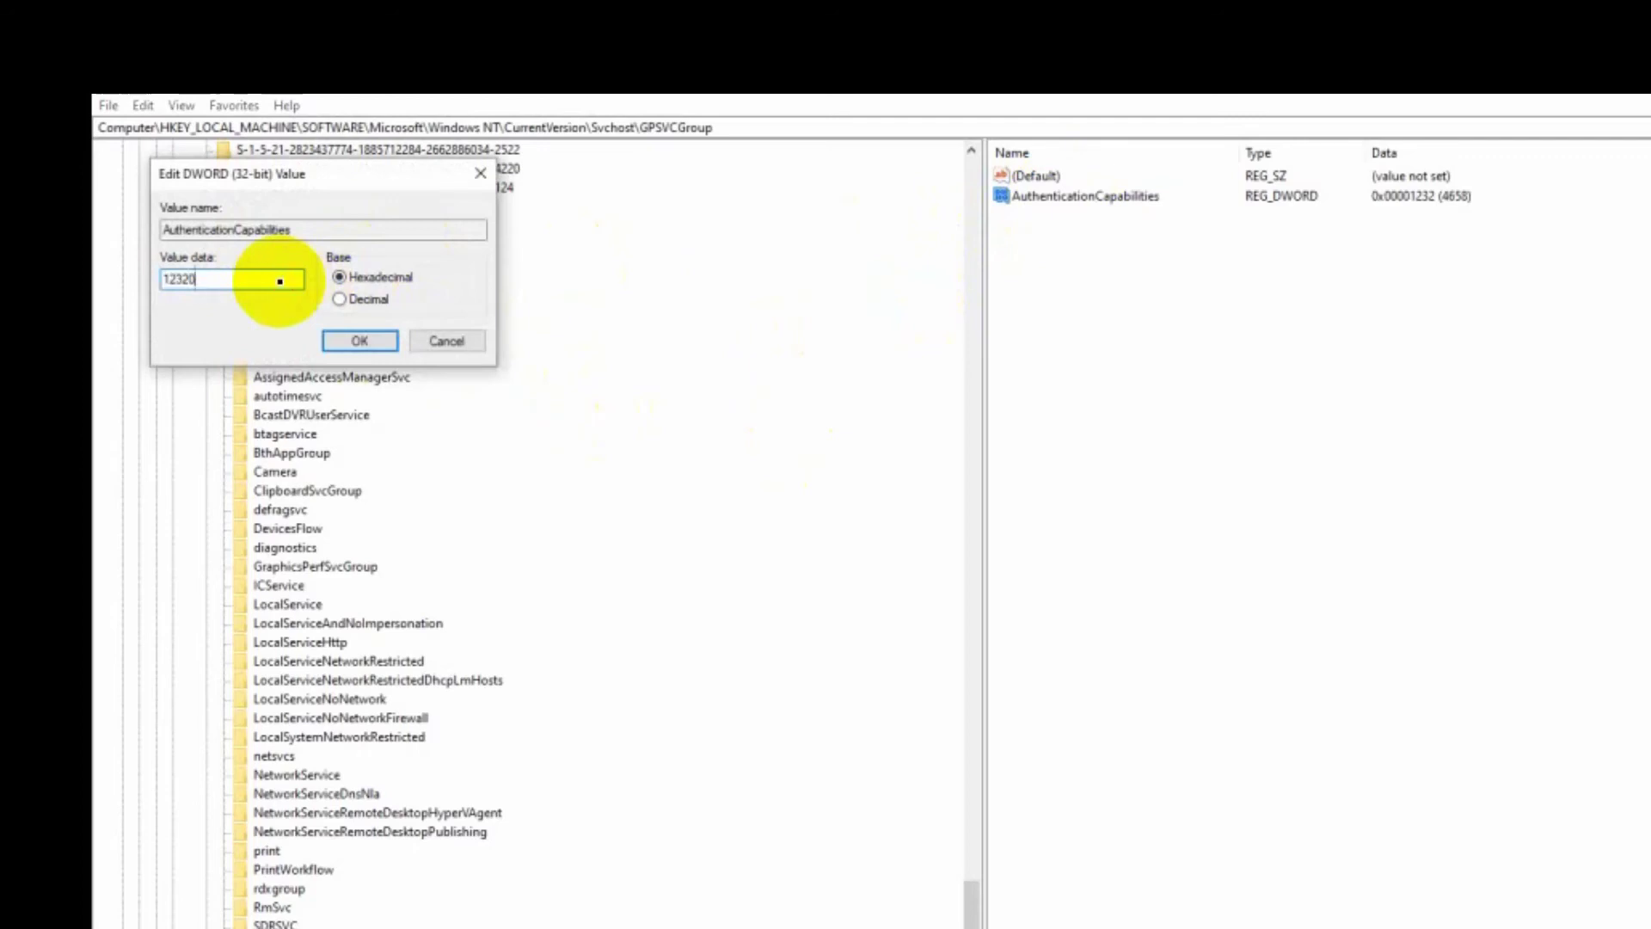
pyautogui.click(374, 343)
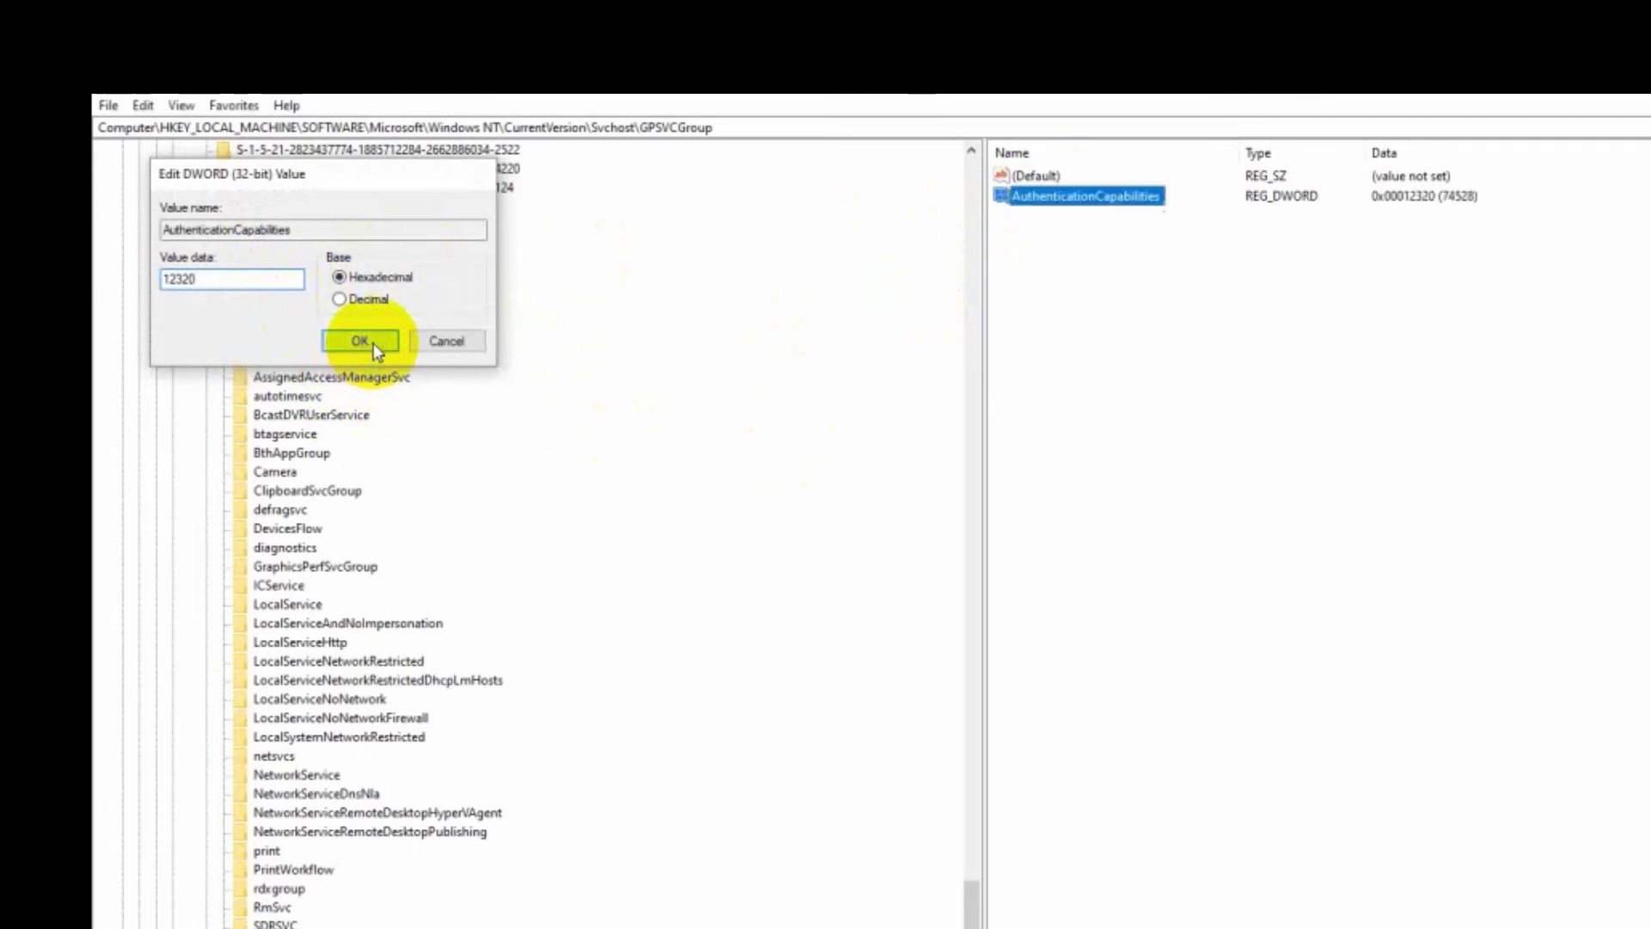
# Create a second DWORD (32-bit) value in the GPSVCGroup key named CoInitializeSecurity
pyautogui.rightClick(1238, 373)
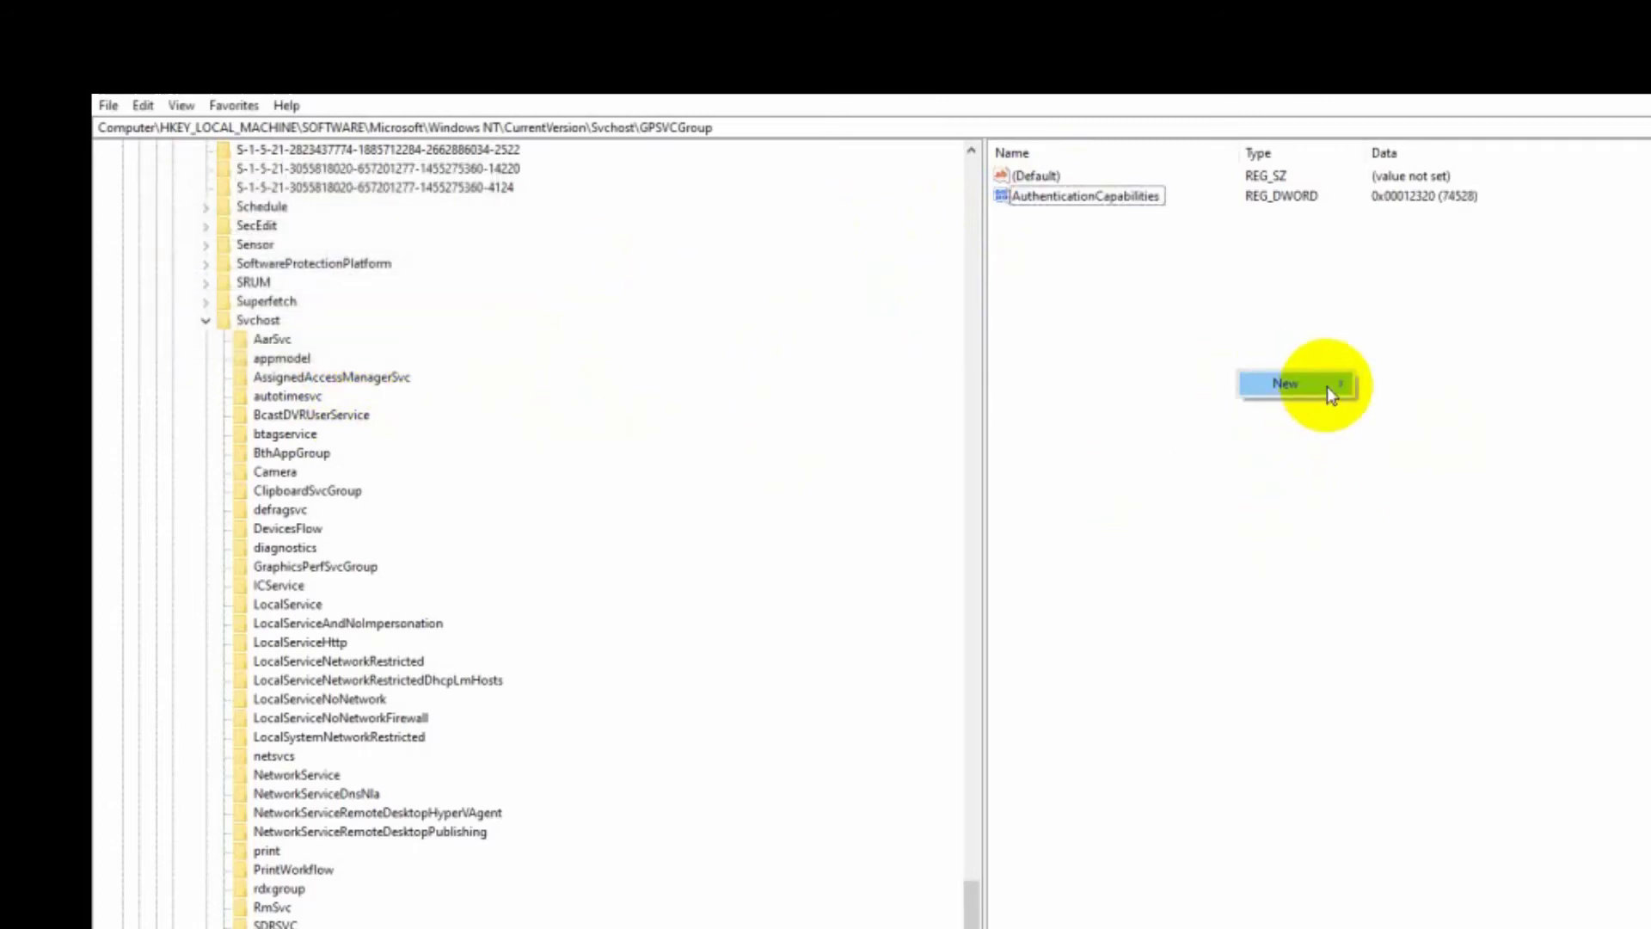
pyautogui.moveTo(1328, 385)
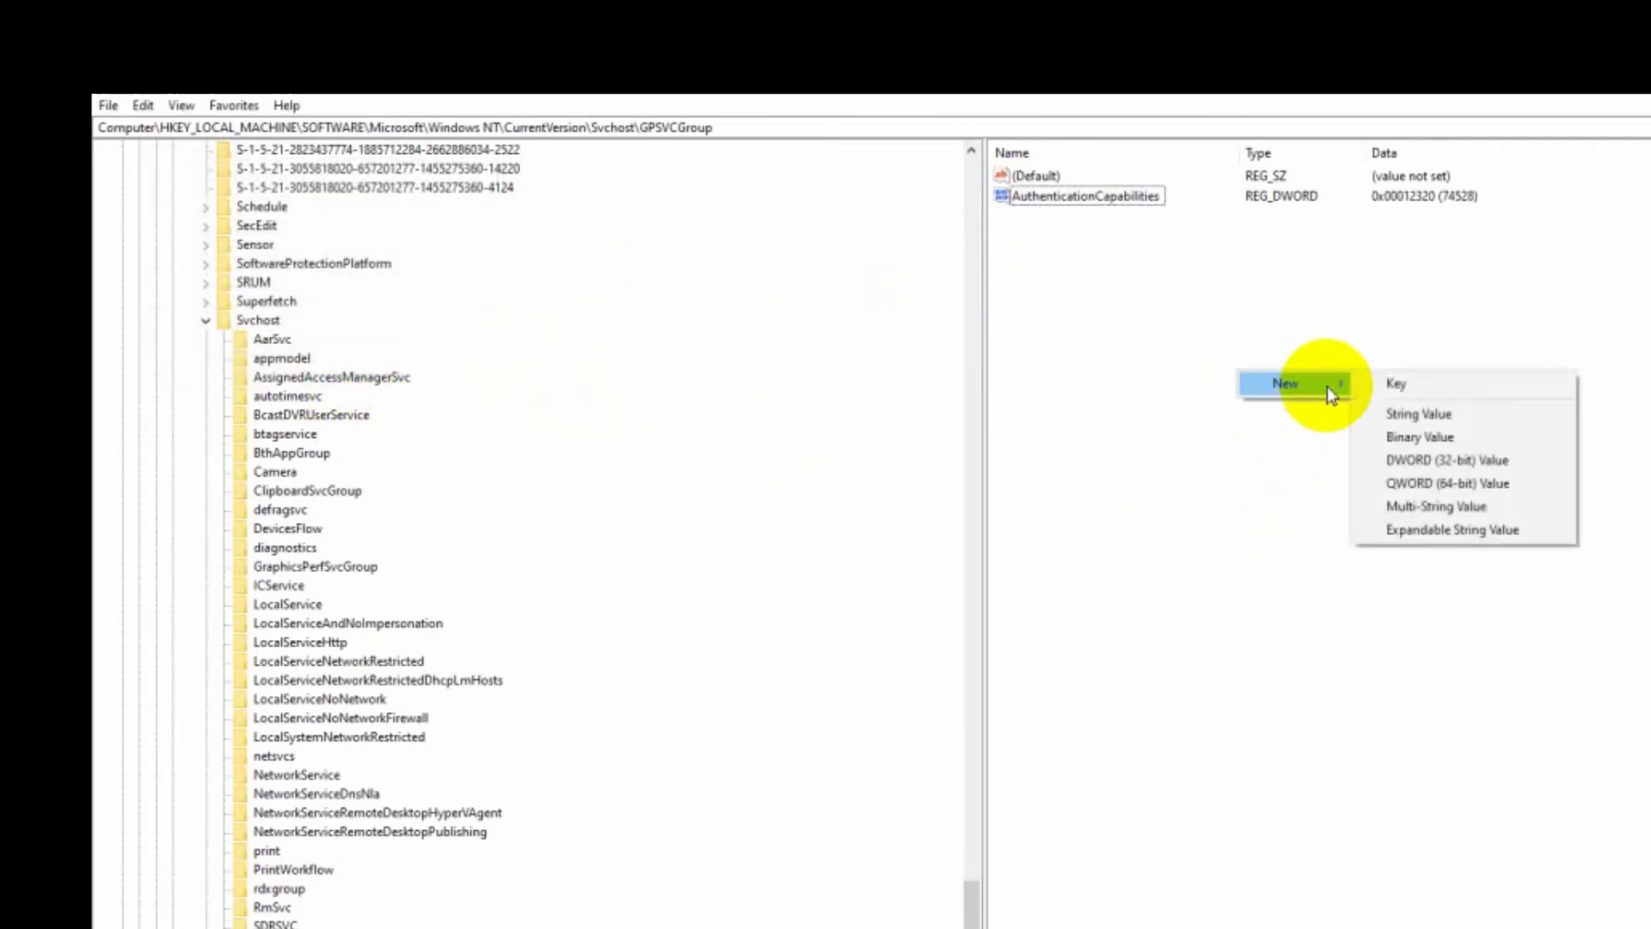
pyautogui.click(1465, 460)
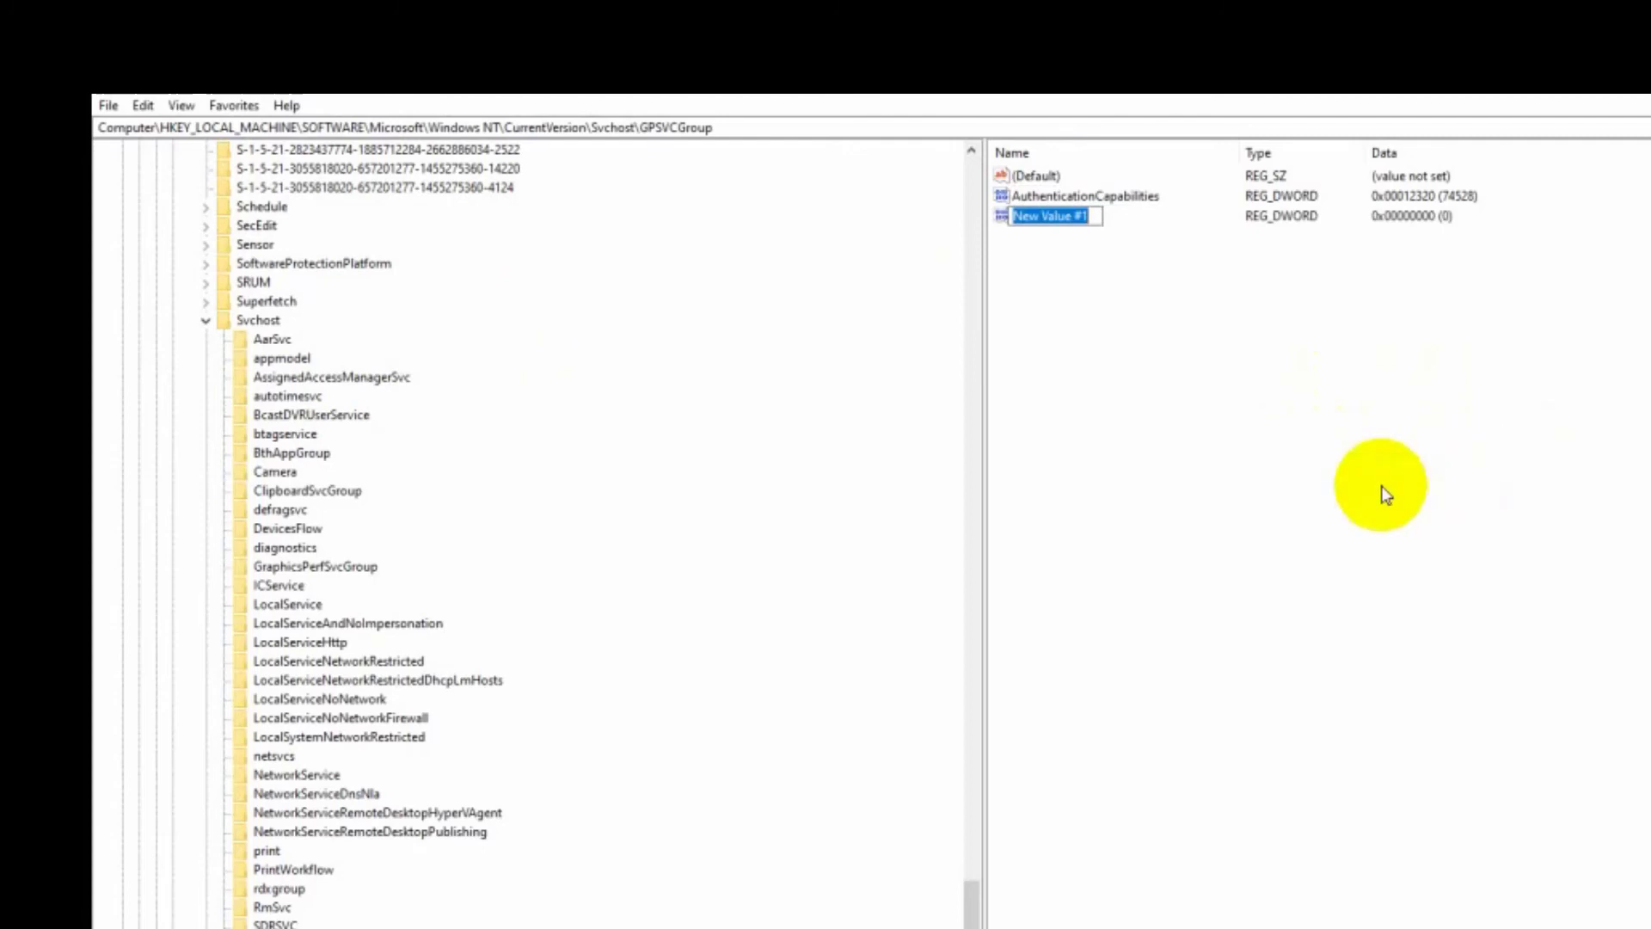
pyautogui.write('C')
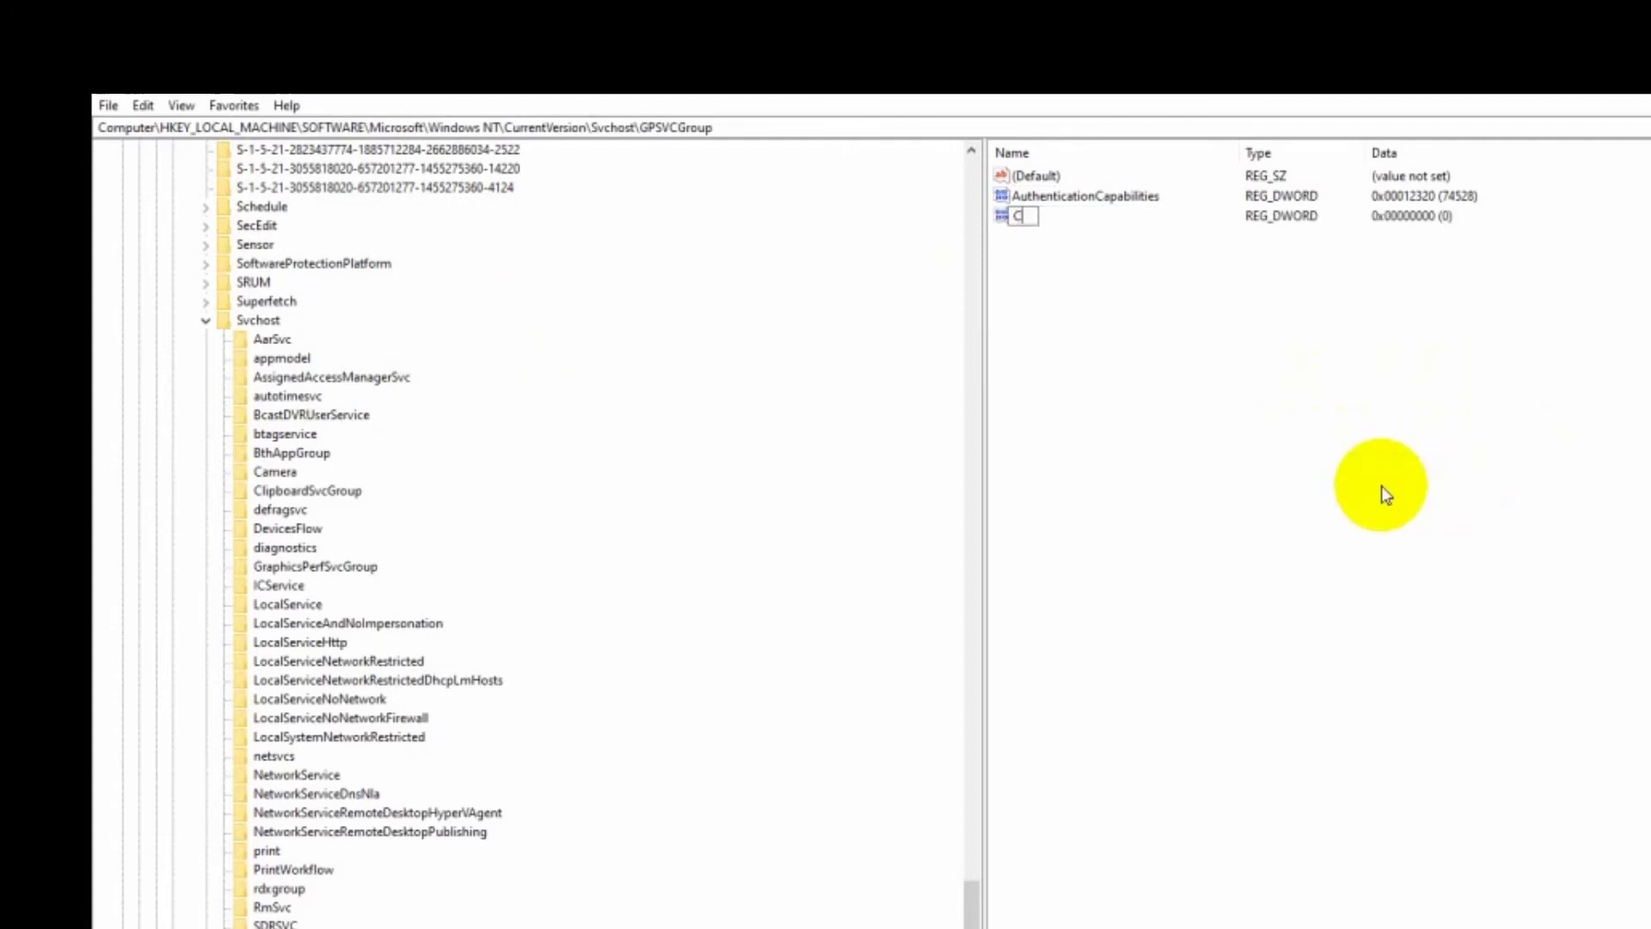
pyautogui.write('oInitializeSecurity')
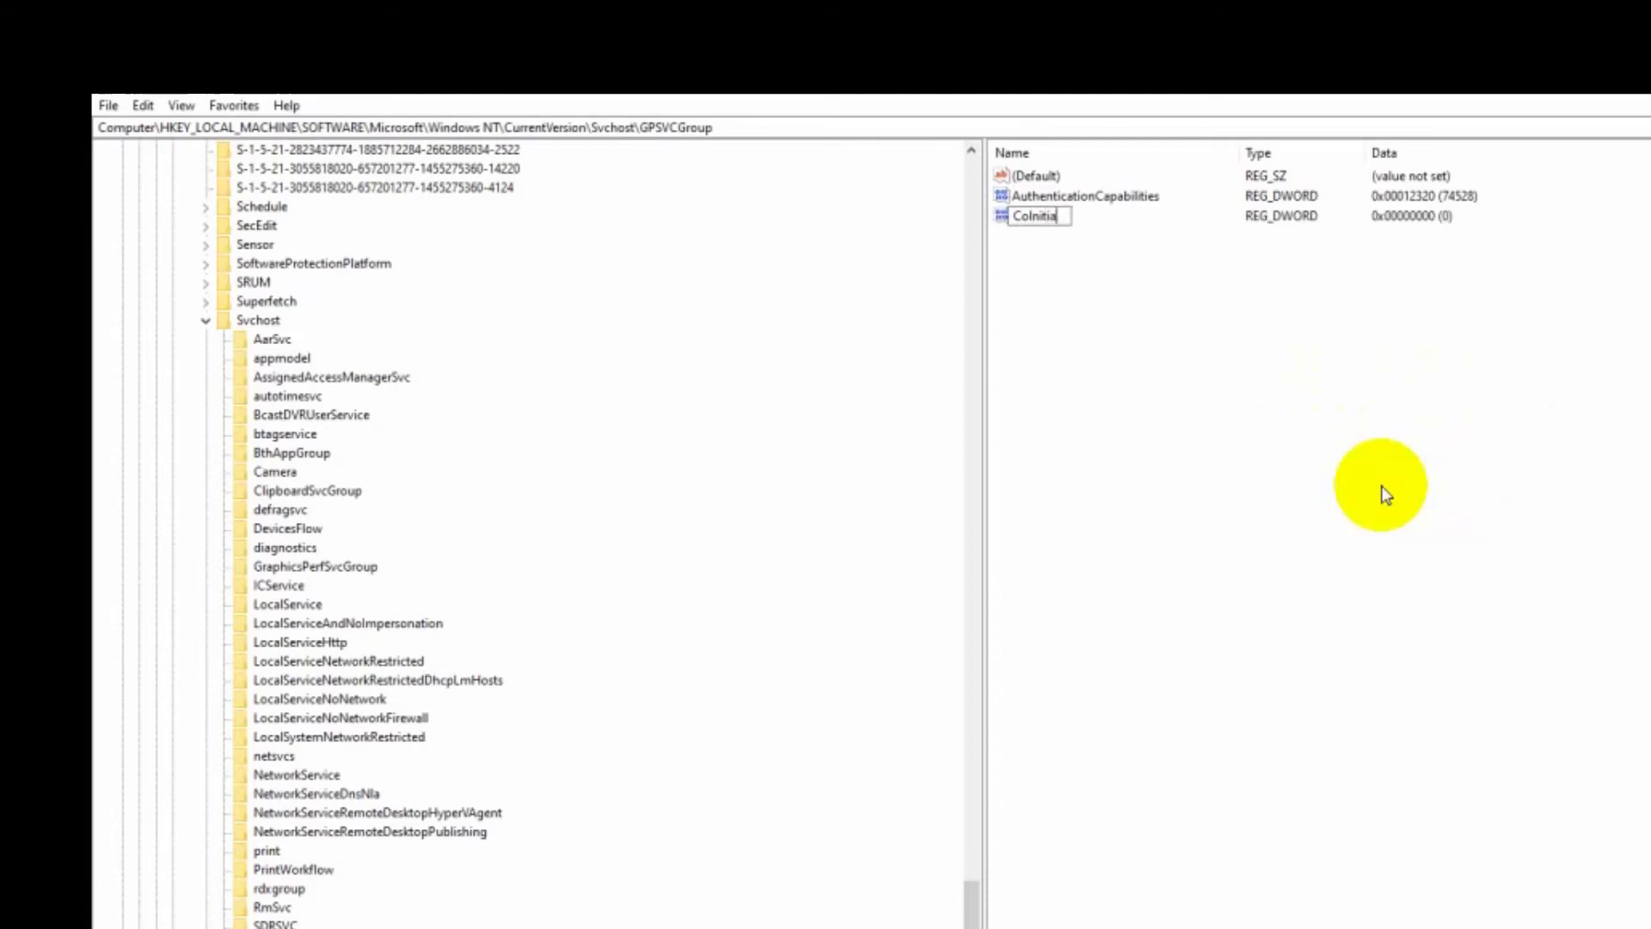
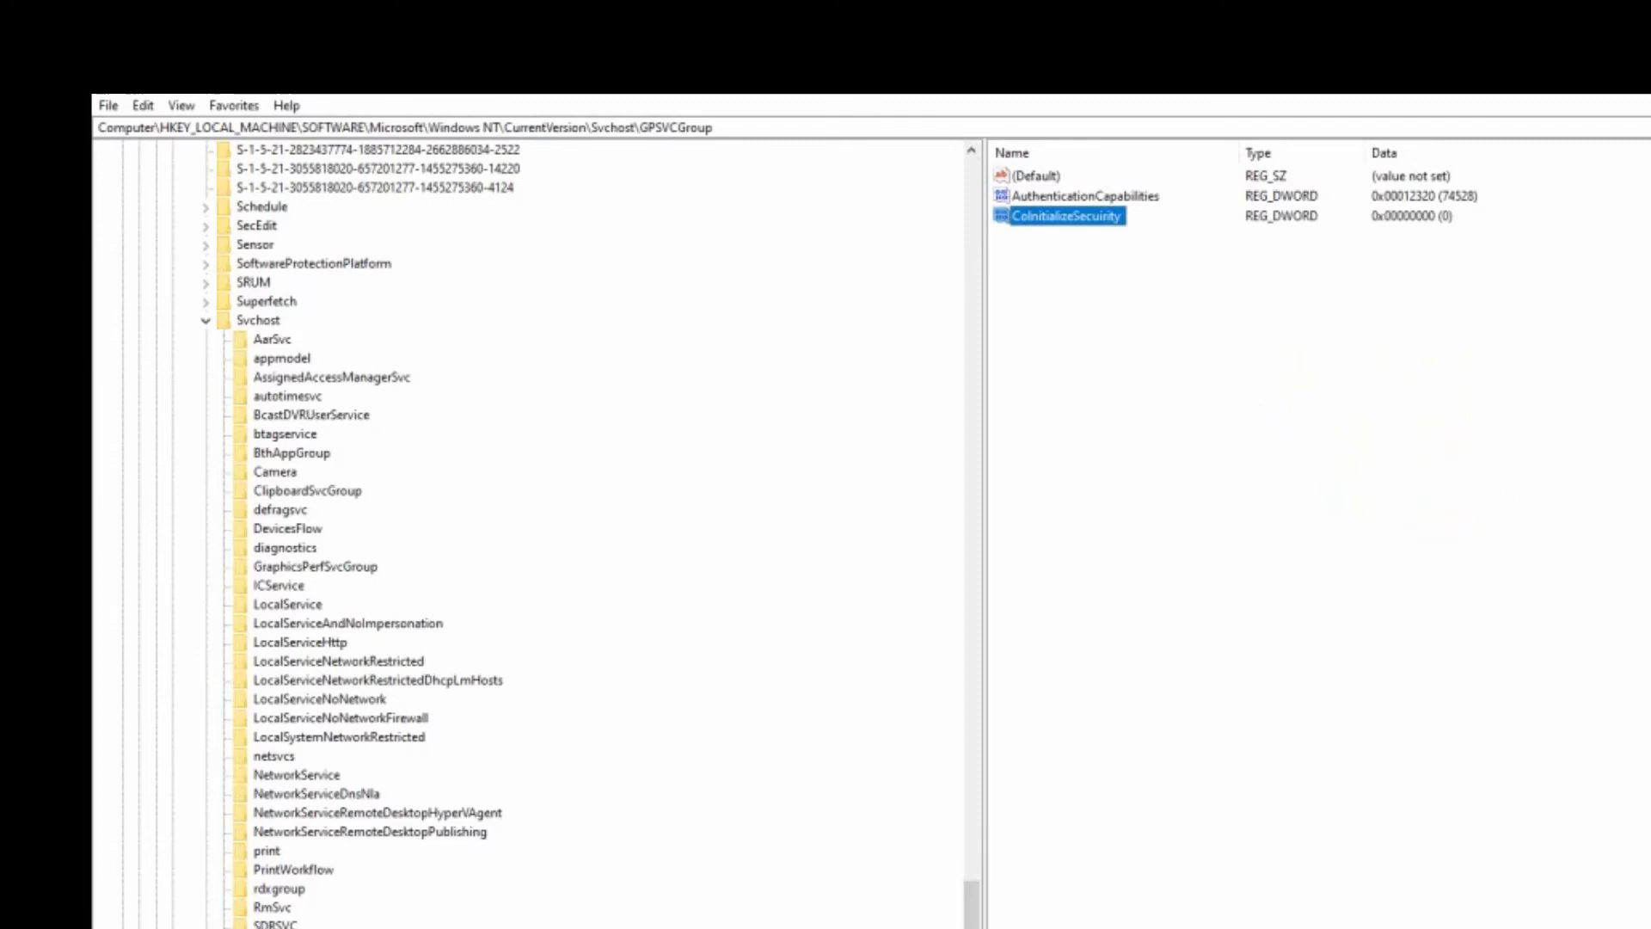
# Rename the second DWORD value in the GPSVCGroup key to CoInitializeSecuirityParam by appending Param to its name
pyautogui.rightClick(1108, 226)
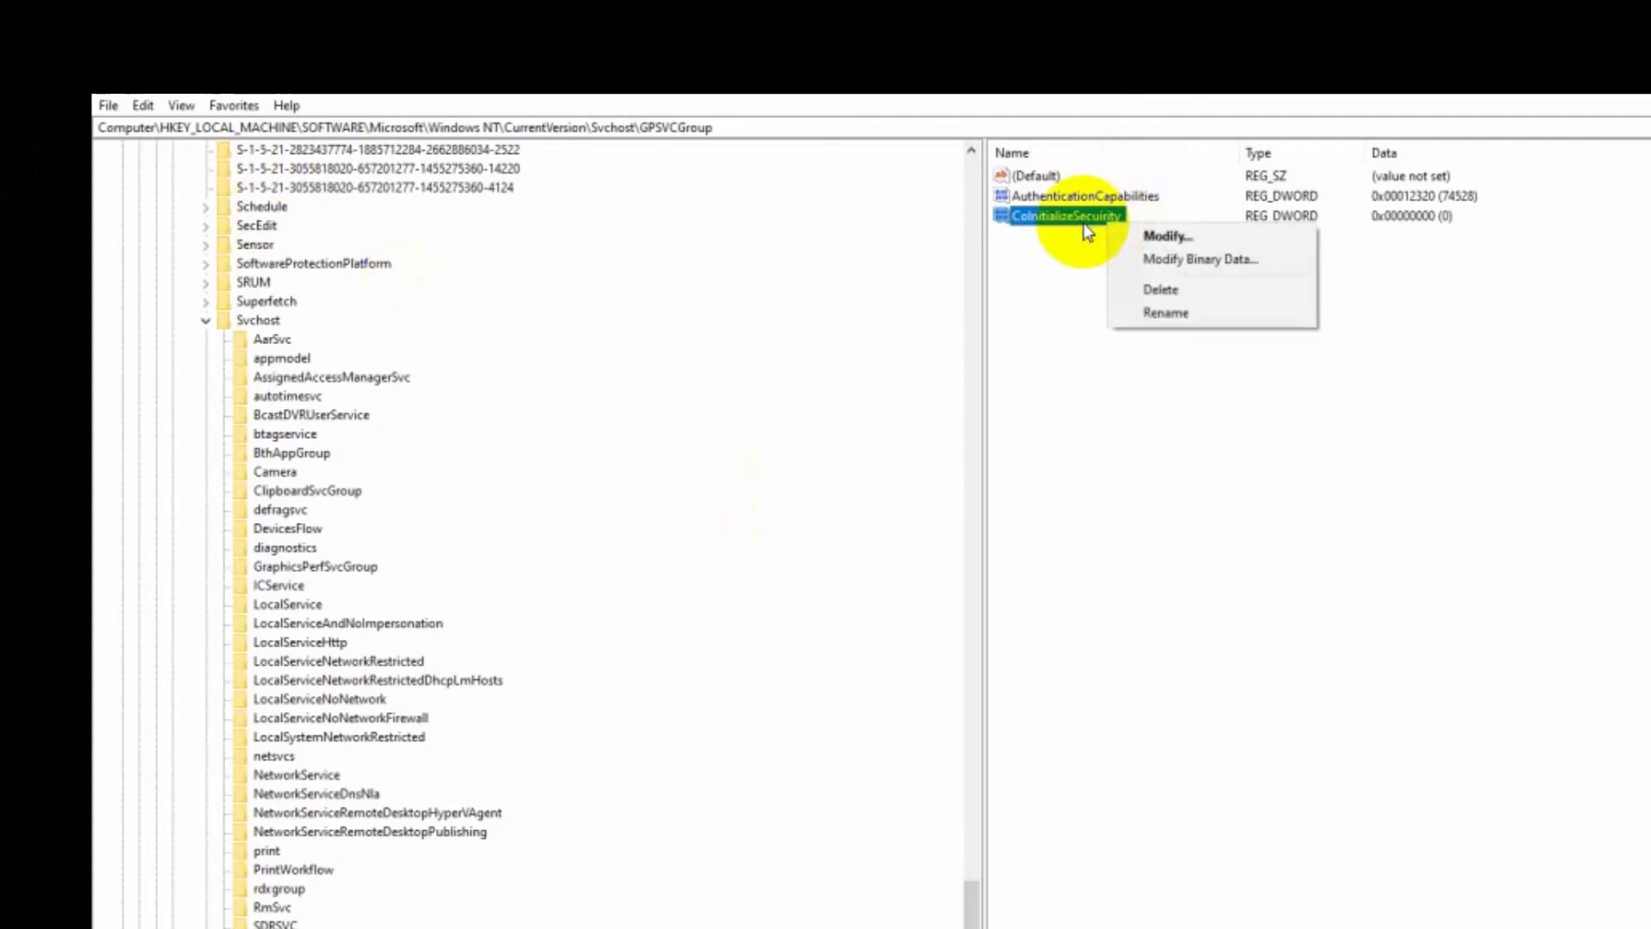
pyautogui.click(1168, 314)
pyautogui.click(1129, 217)
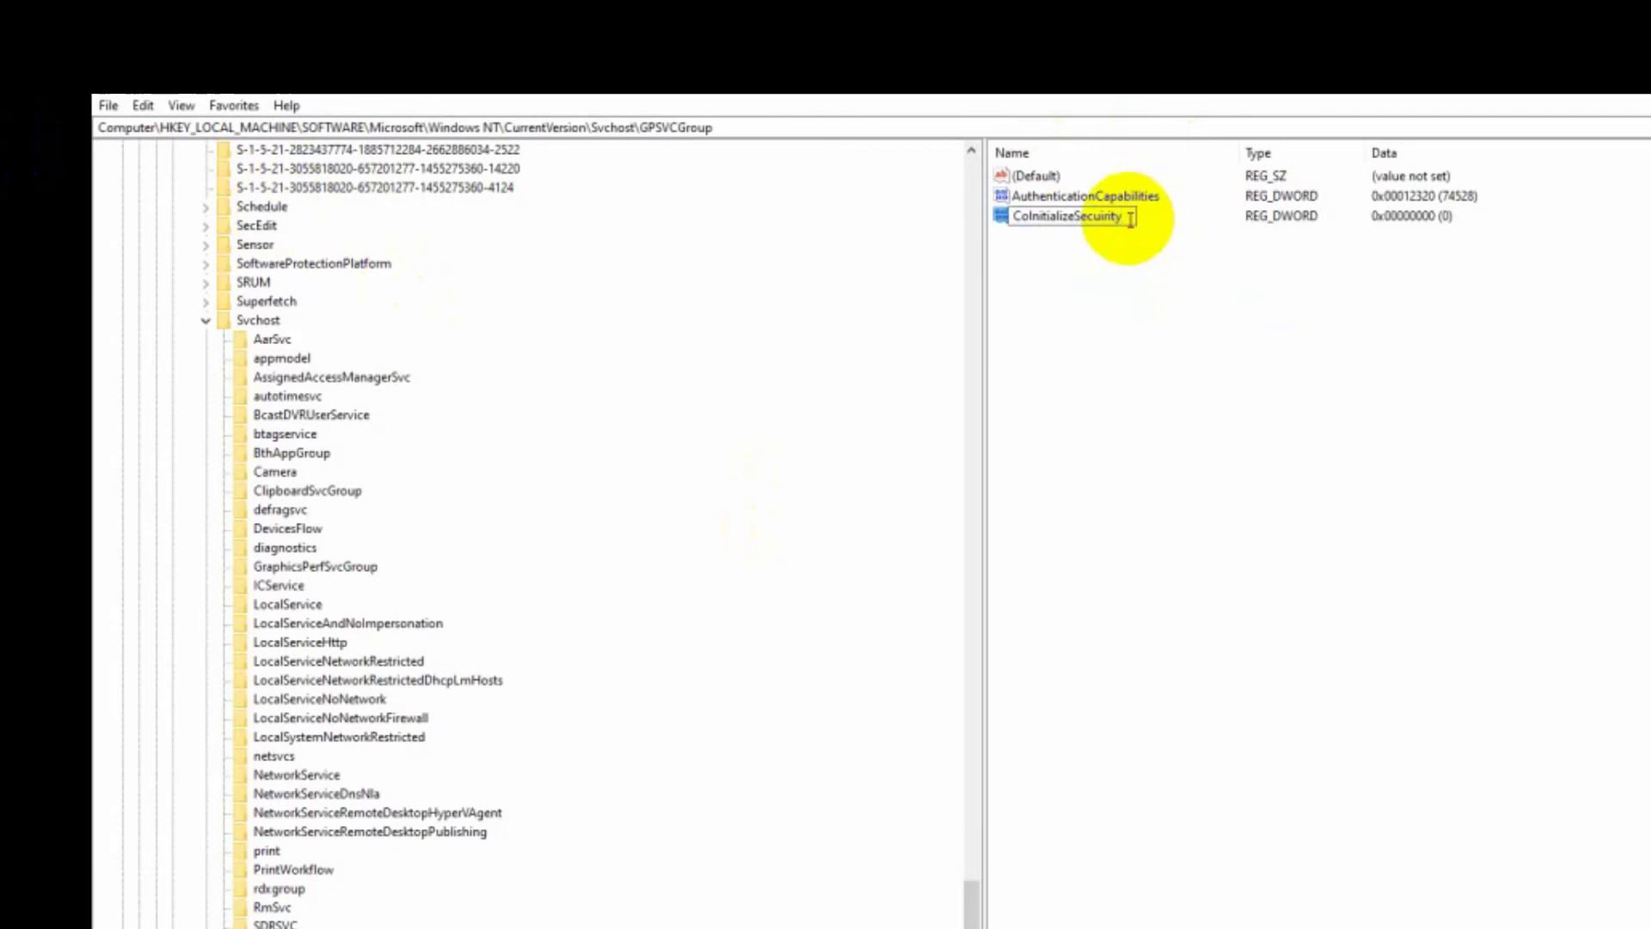
pyautogui.write('Param')
pyautogui.press('Return')
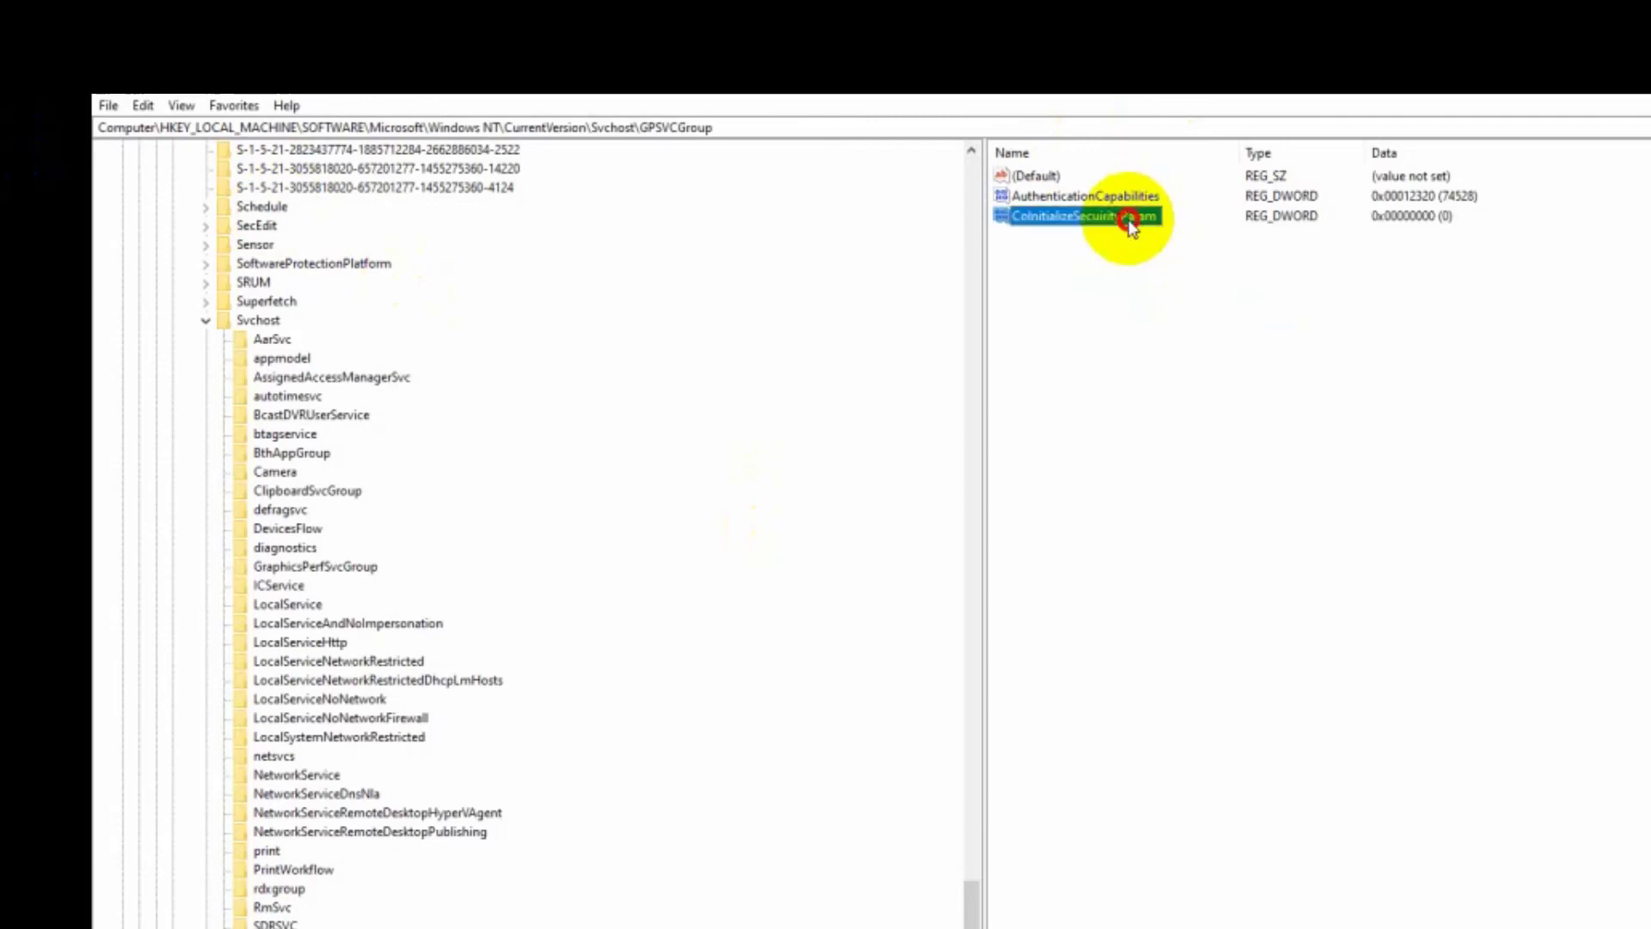
# Set the value data of CoInitializeSecuirityParam to 1 in hexadecimal base
pyautogui.doubleClick(1131, 225)
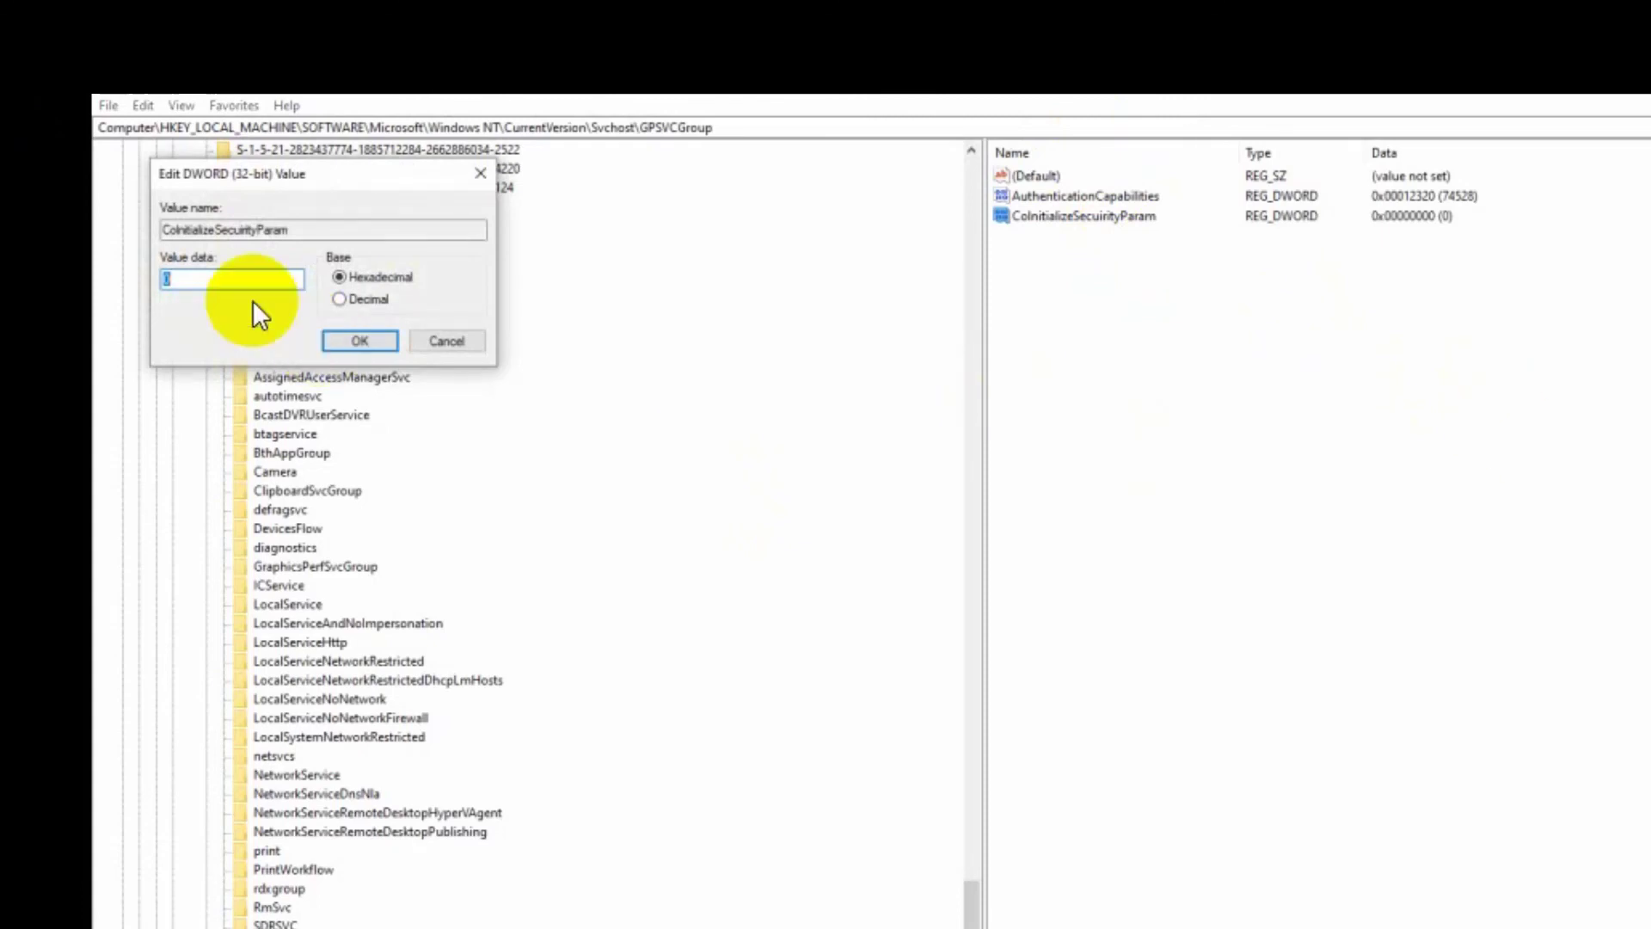
pyautogui.moveTo(281, 172); pyautogui.dragTo(1317, 440)
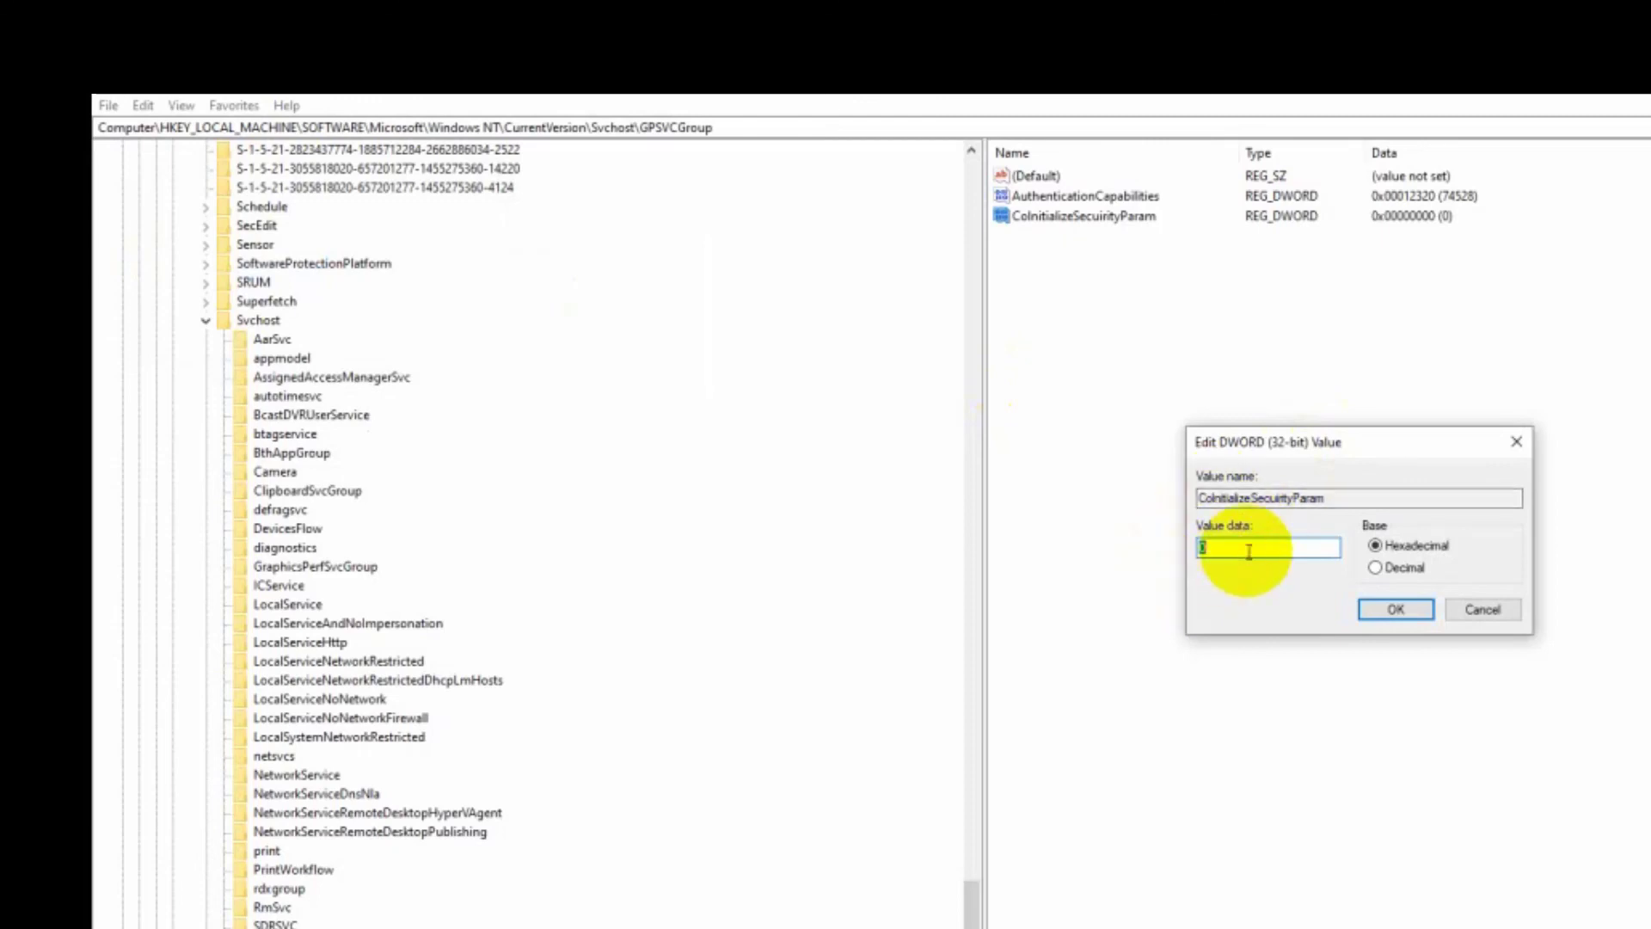
pyautogui.write('1')
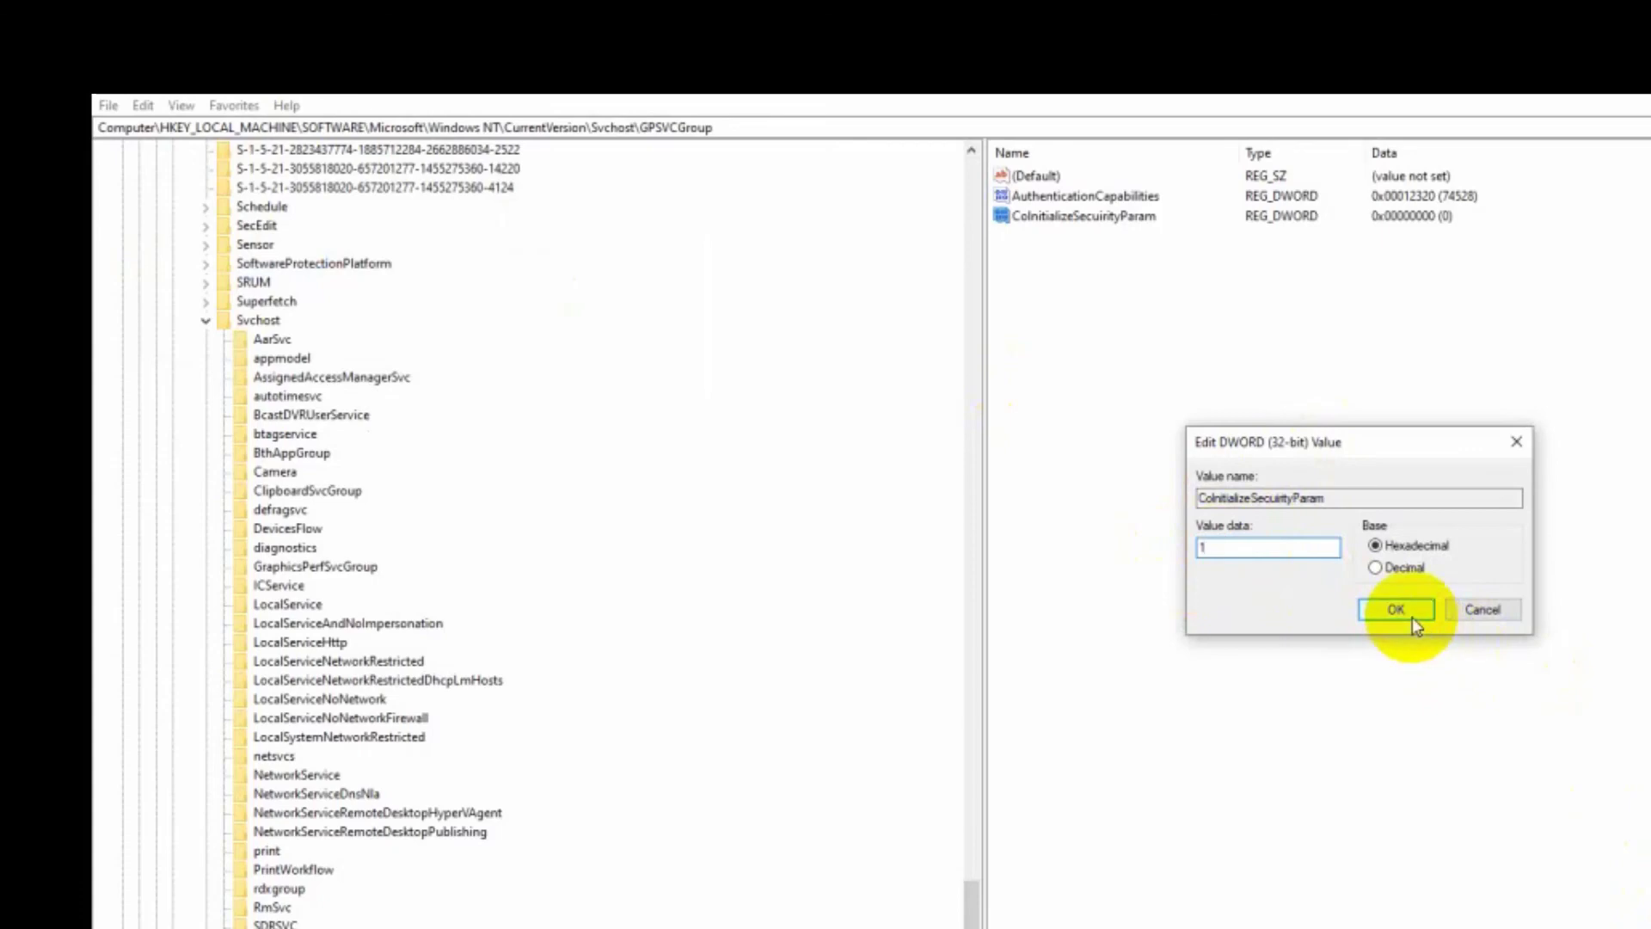
pyautogui.click(1410, 612)
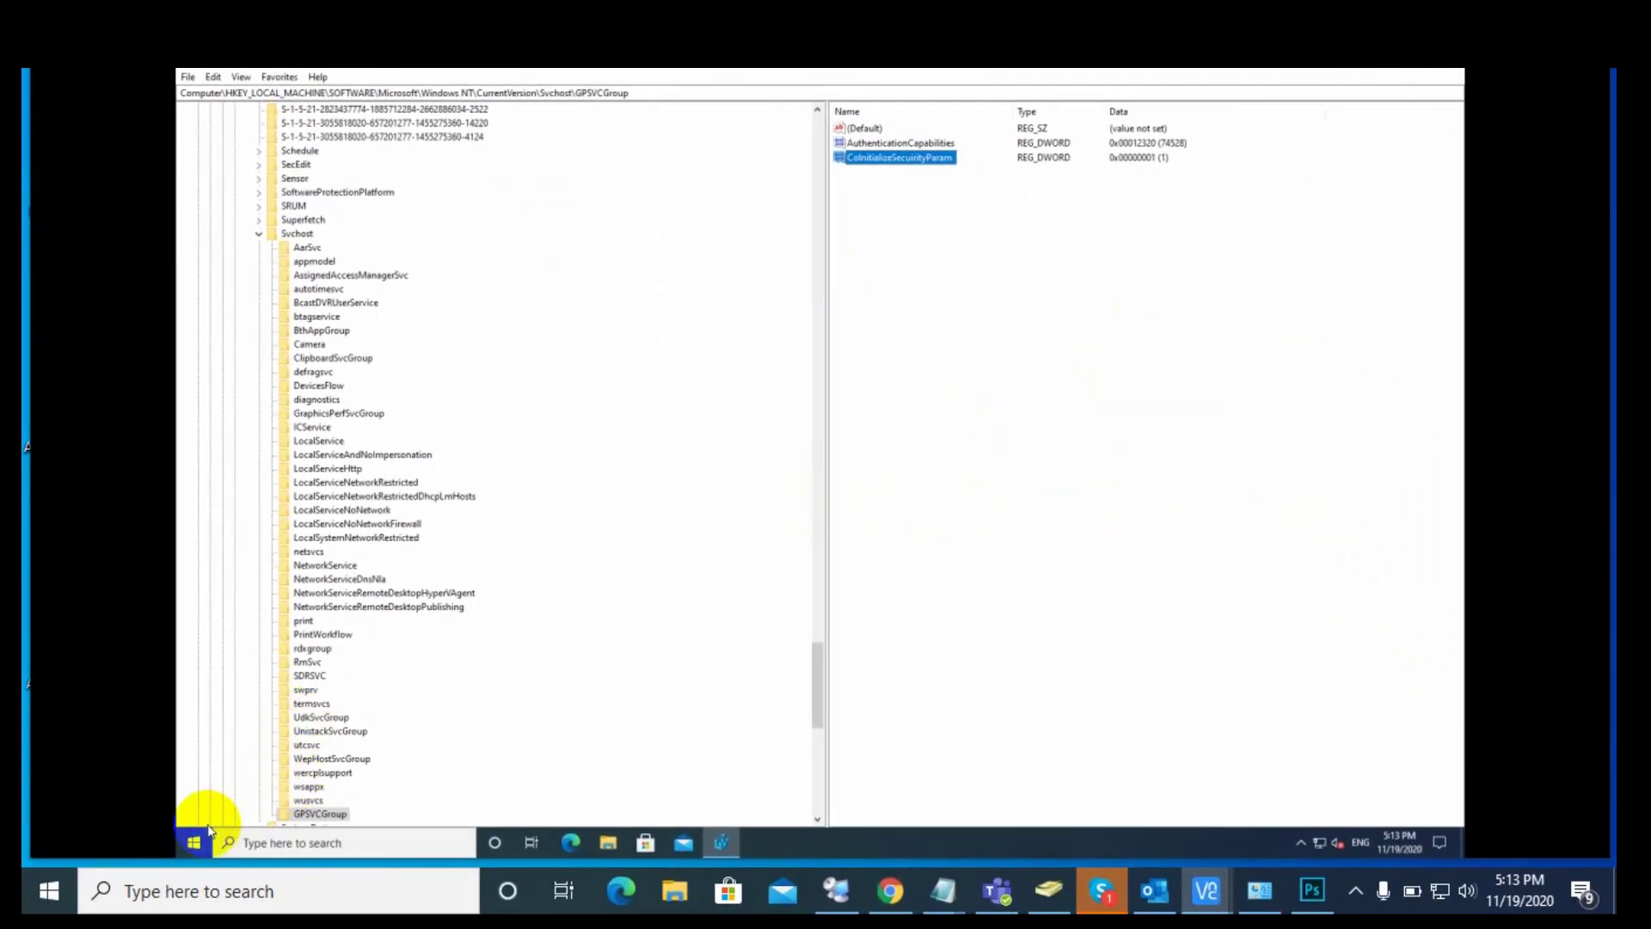
# Open the shut down or sign out options of the virtual machine's Windows to restart the PC
pyautogui.rightClick(194, 843)
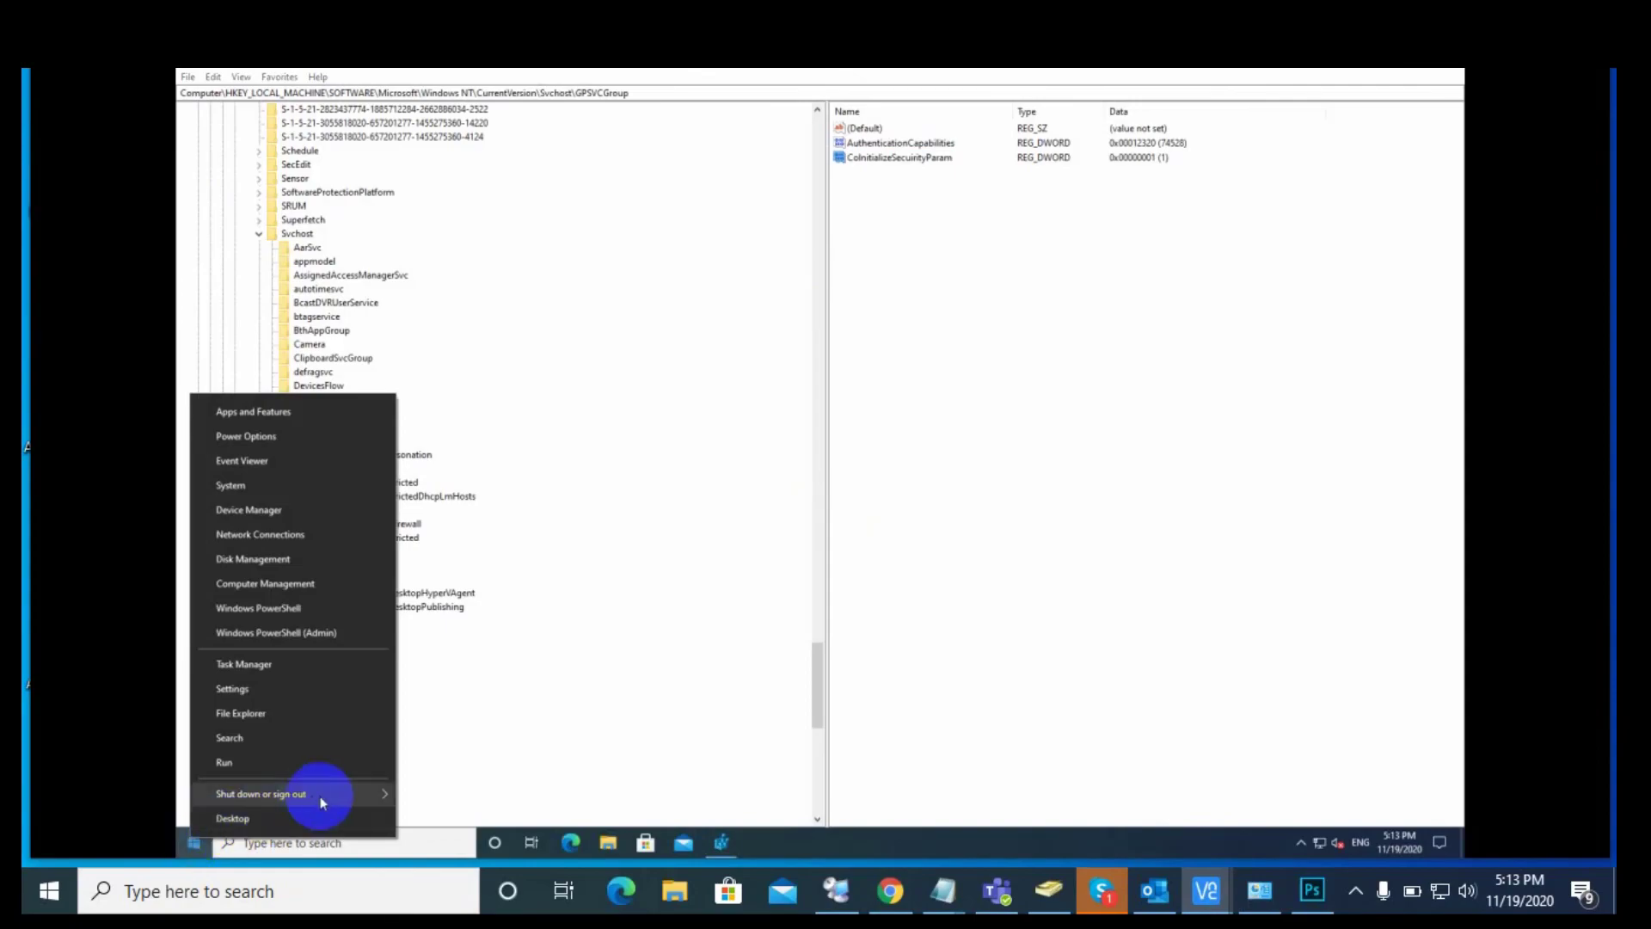
pyautogui.moveTo(363, 792)
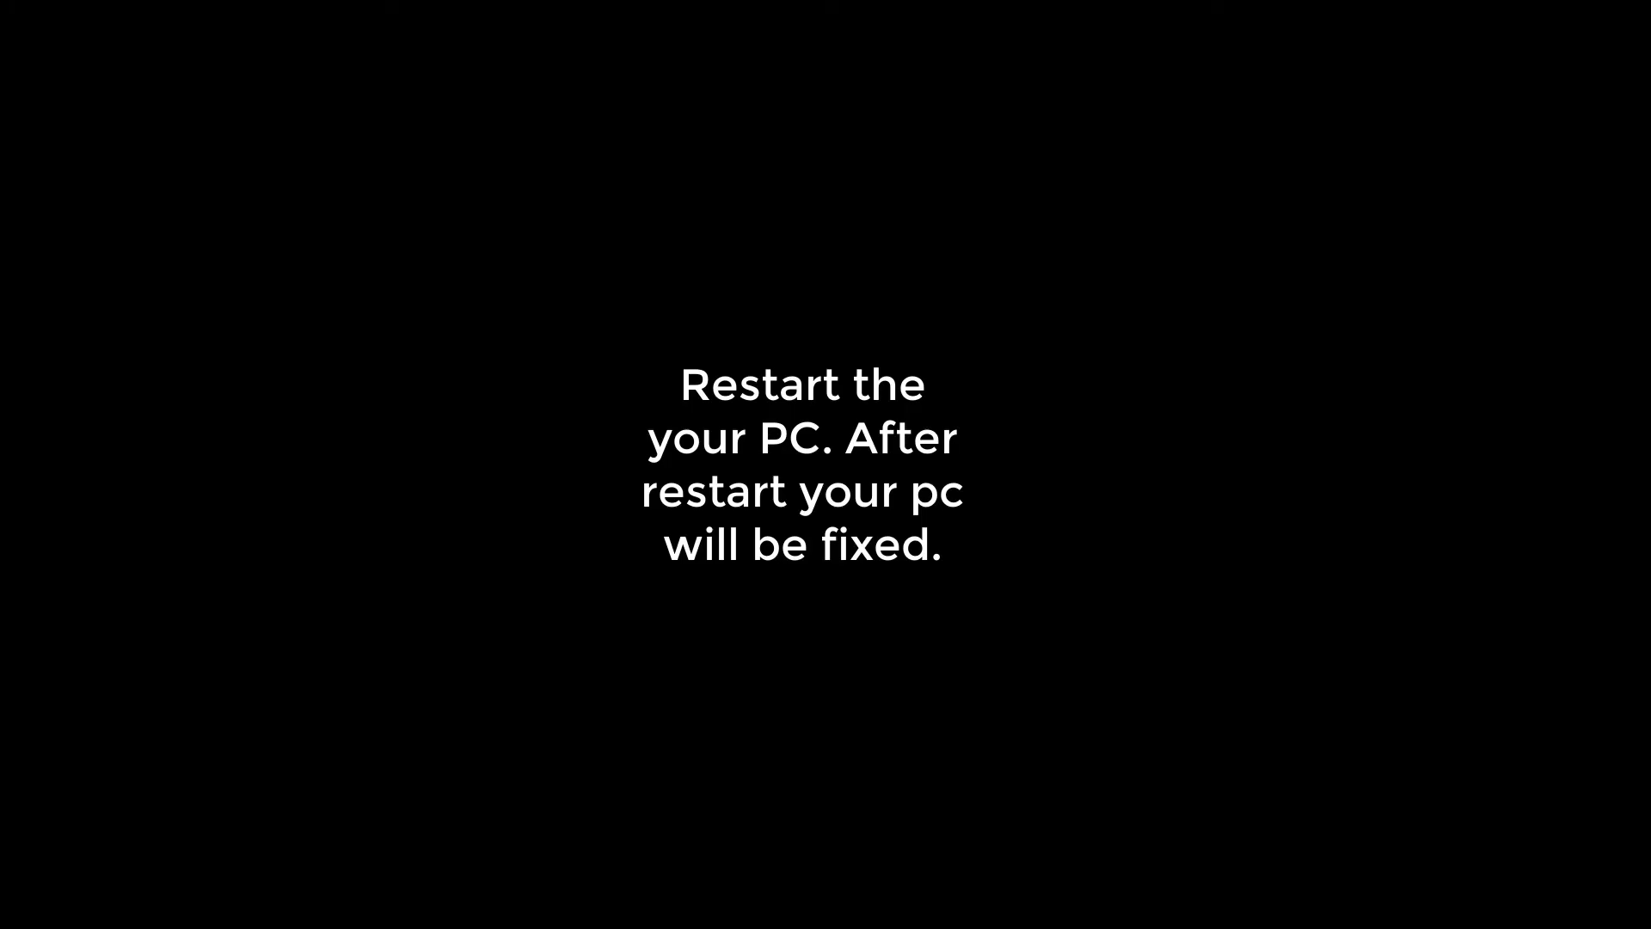